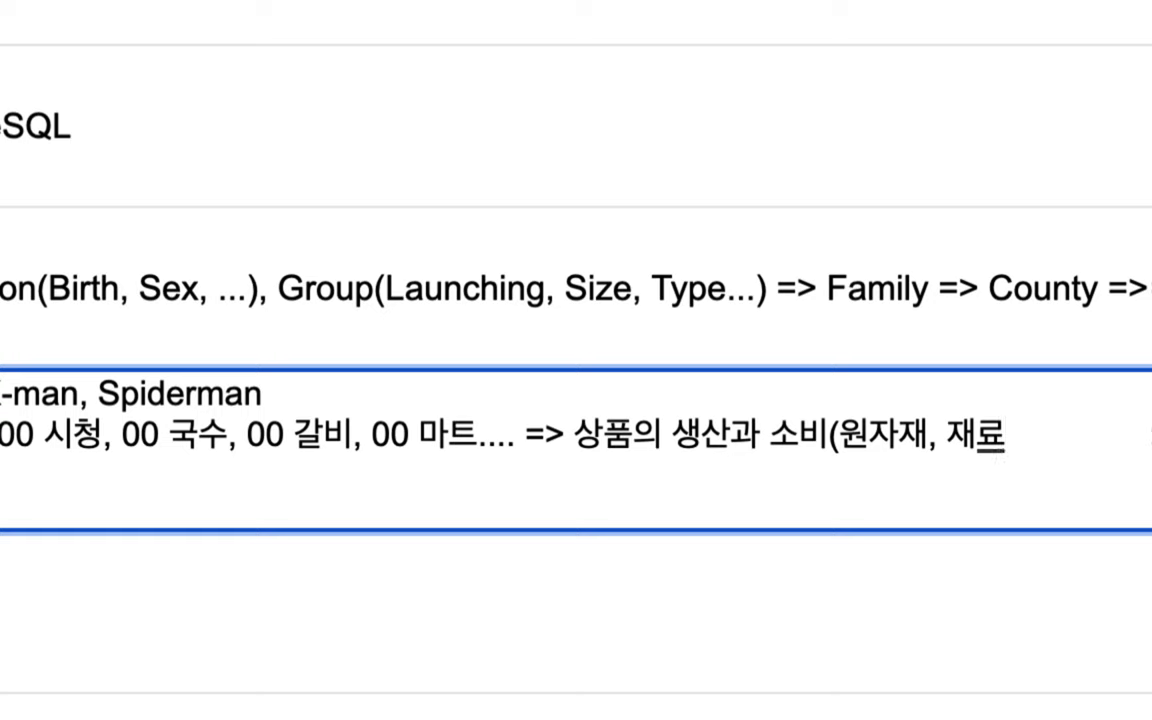
# Step: Finish the cell B5 note by closing the parenthesis after 재료 on the 그룹 line and appending "=> 소비" to the 개인 line
pyautogui.write(')')
pyautogui.moveTo(575, 437); pyautogui.dragTo(634, 437)
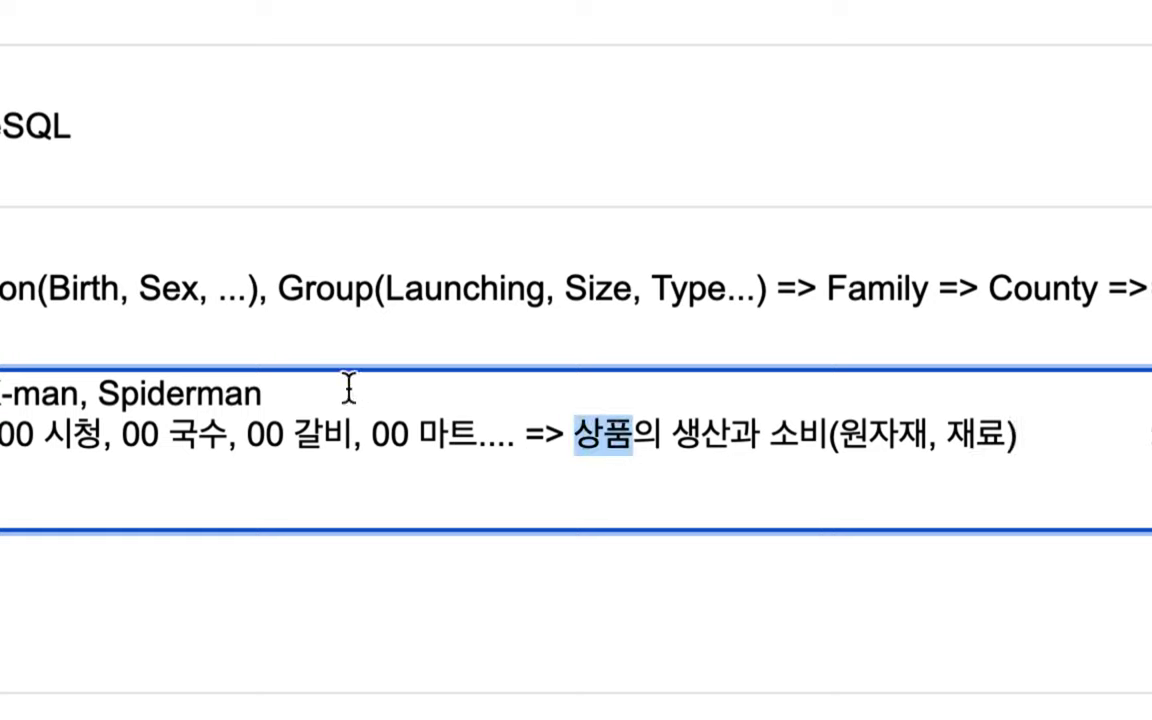
pyautogui.click(313, 393)
pyautogui.write('=>')
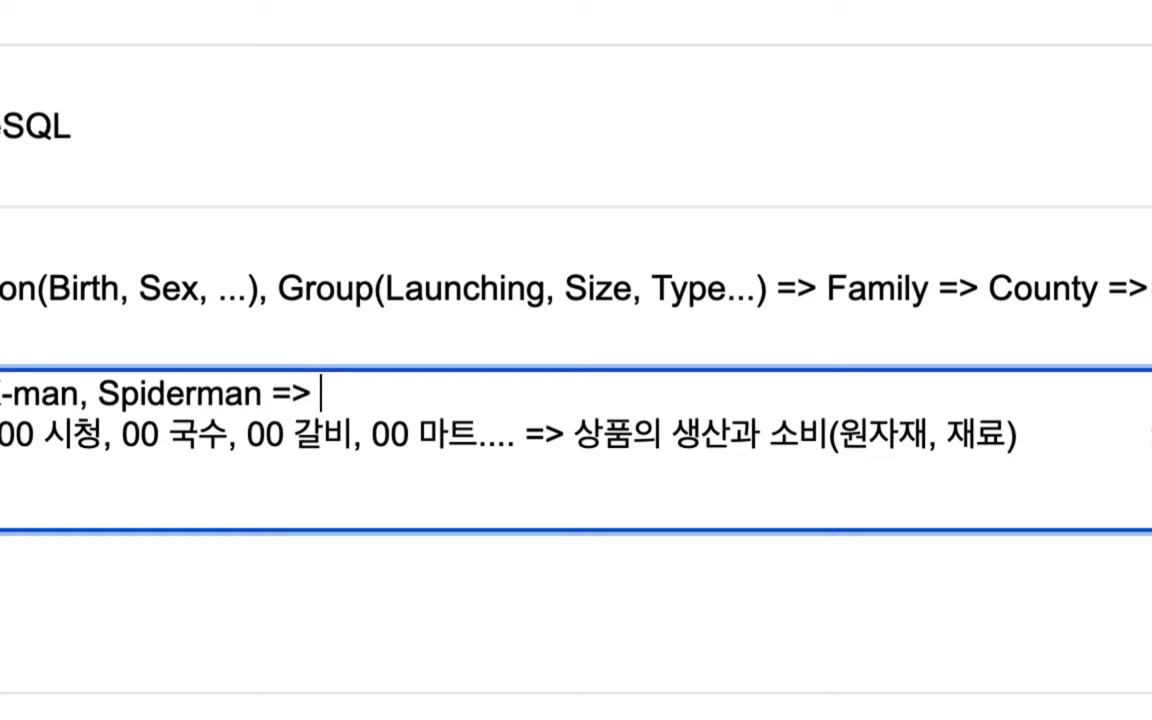
pyautogui.write(' 소비')
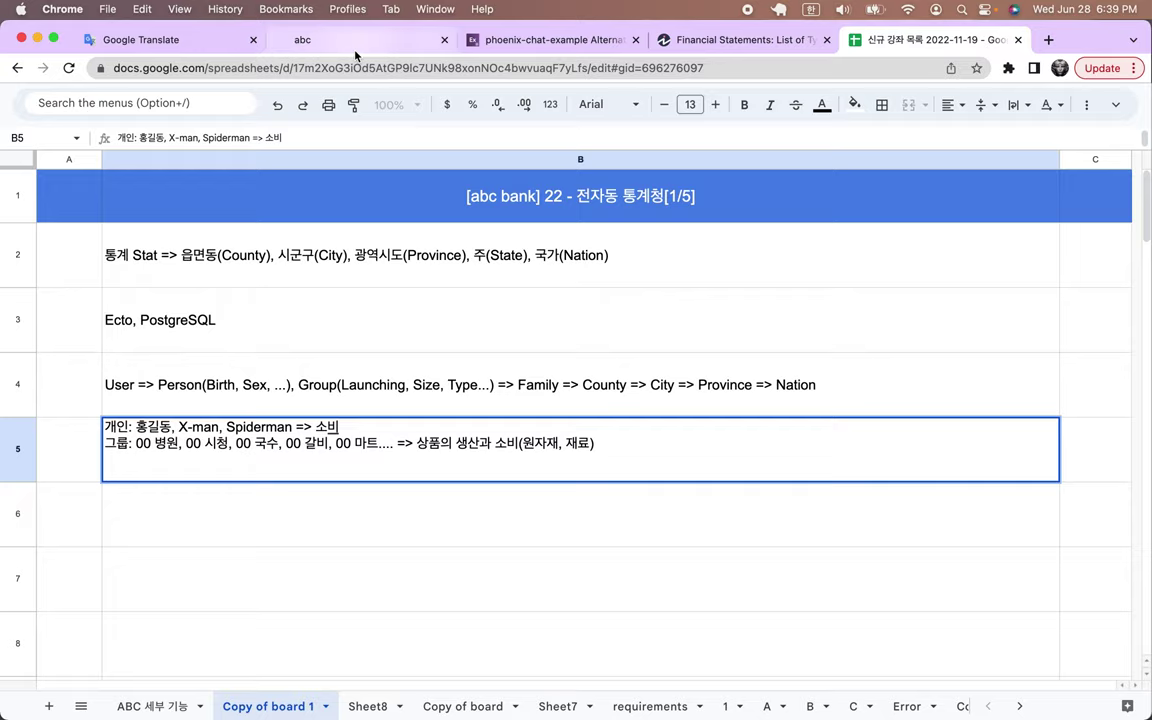
# Step: Switch to the abc site and open the ProductTable from its Market section
pyautogui.click(366, 58)
pyautogui.scroll(15, 250, 174)
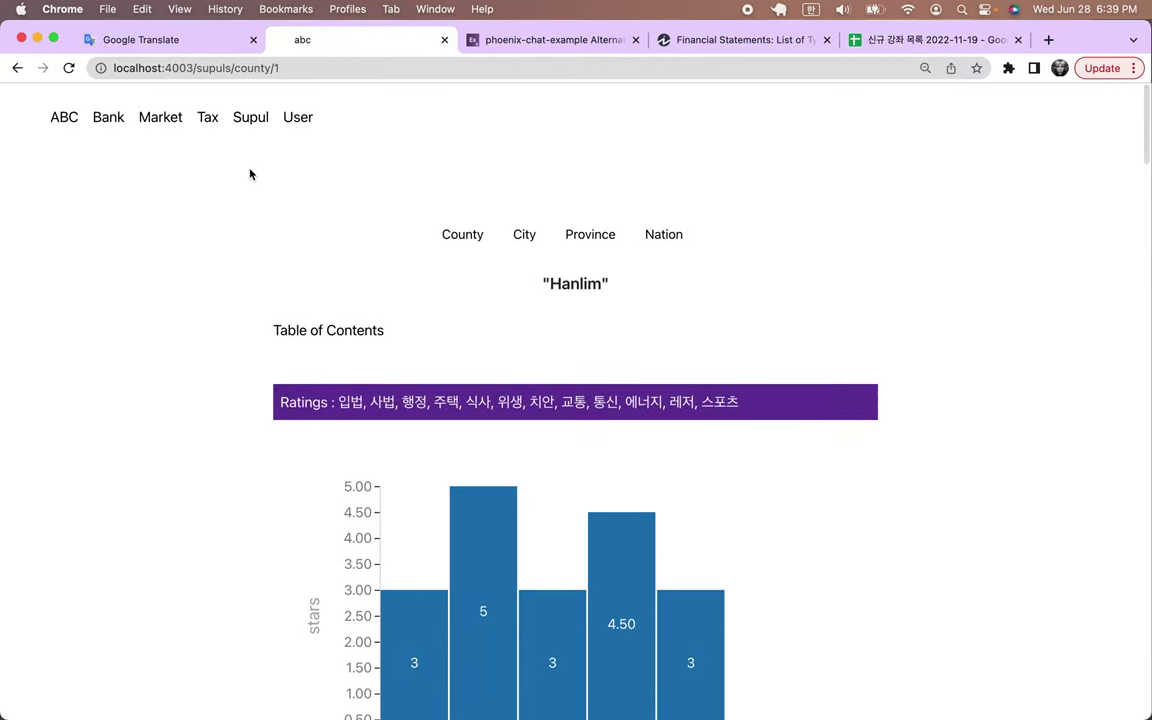
pyautogui.click(155, 127)
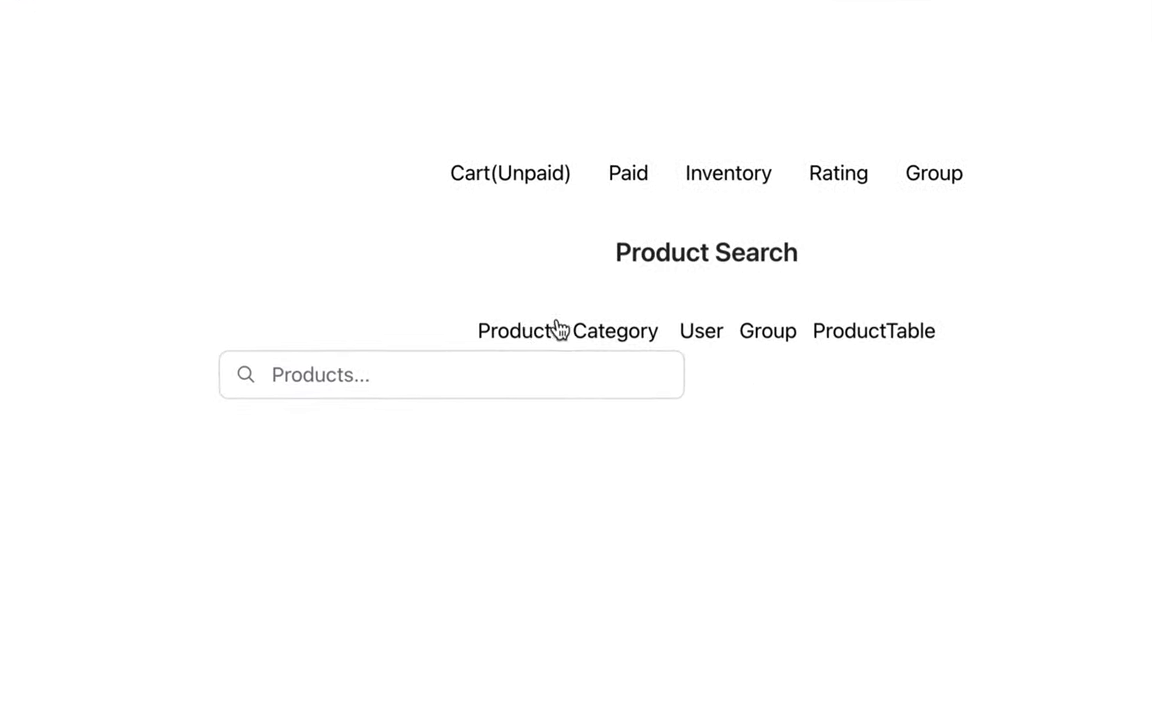
pyautogui.click(845, 343)
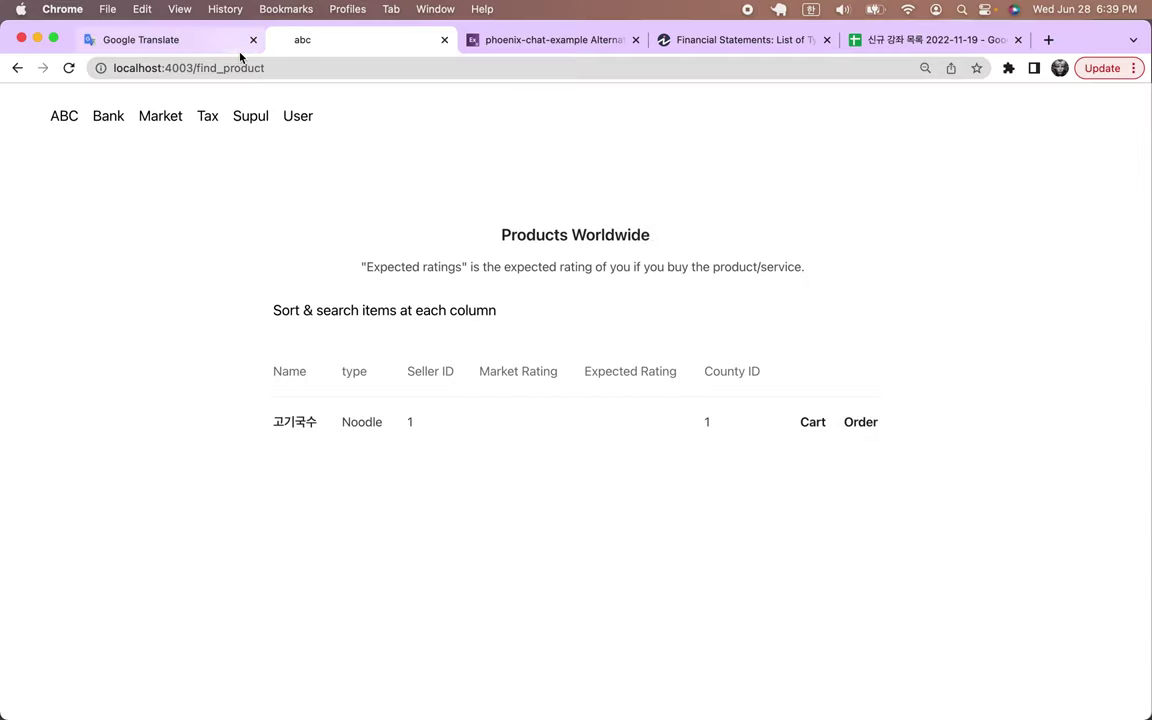
pyautogui.click(913, 40)
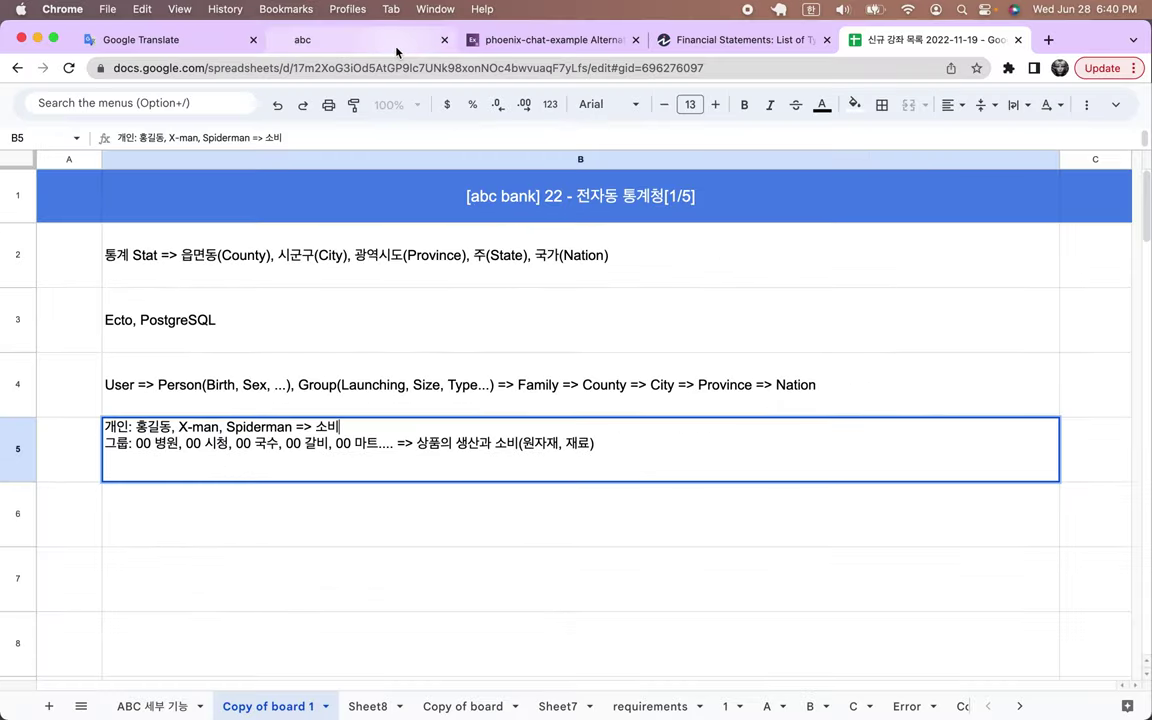
pyautogui.click(396, 50)
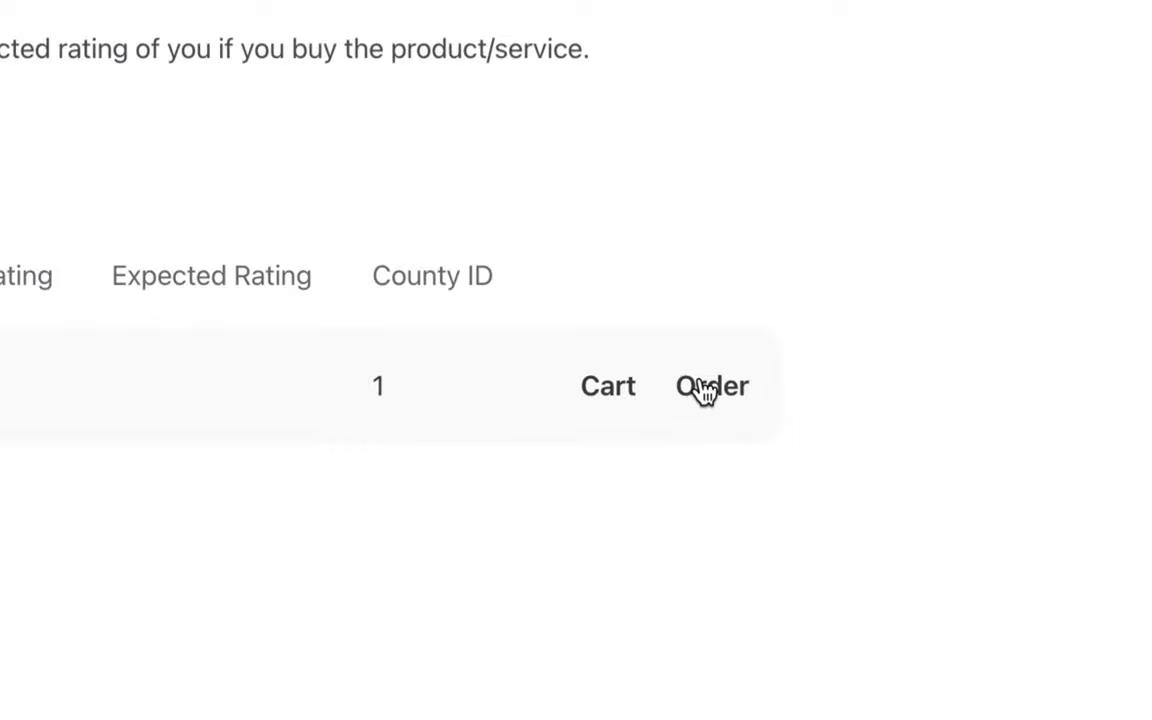
# Step: Order the 고기국수 product for private use with a quantity of 2
pyautogui.click(700, 391)
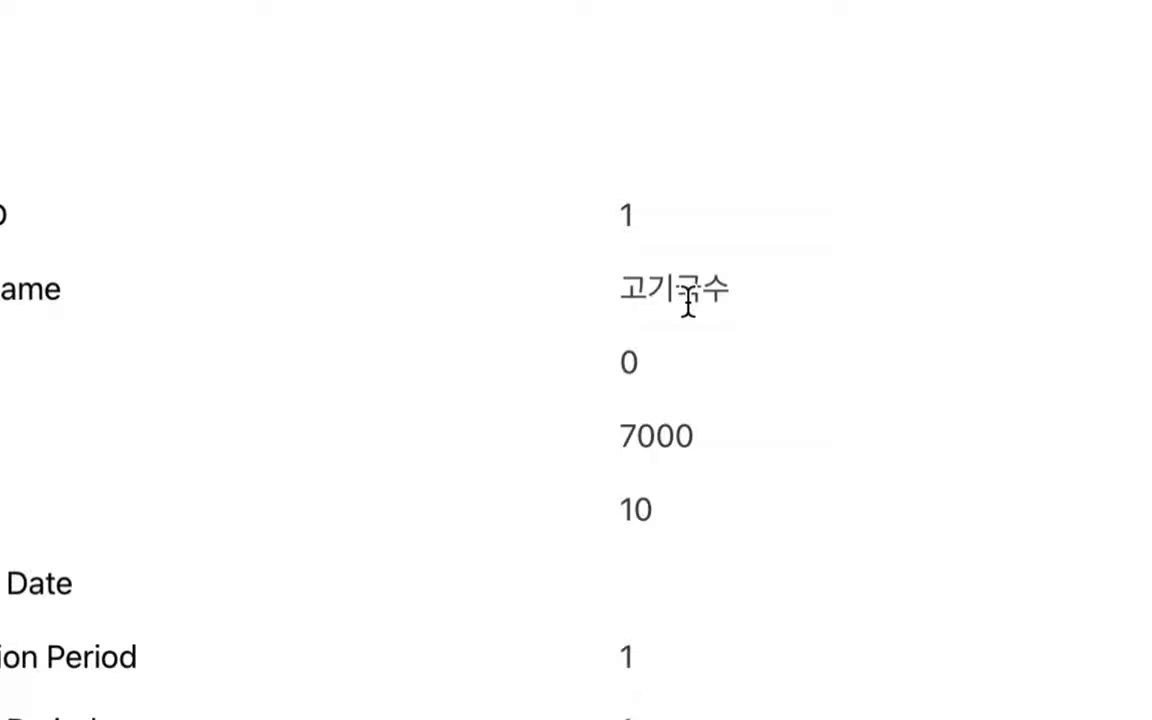
pyautogui.moveTo(622, 289); pyautogui.dragTo(751, 303)
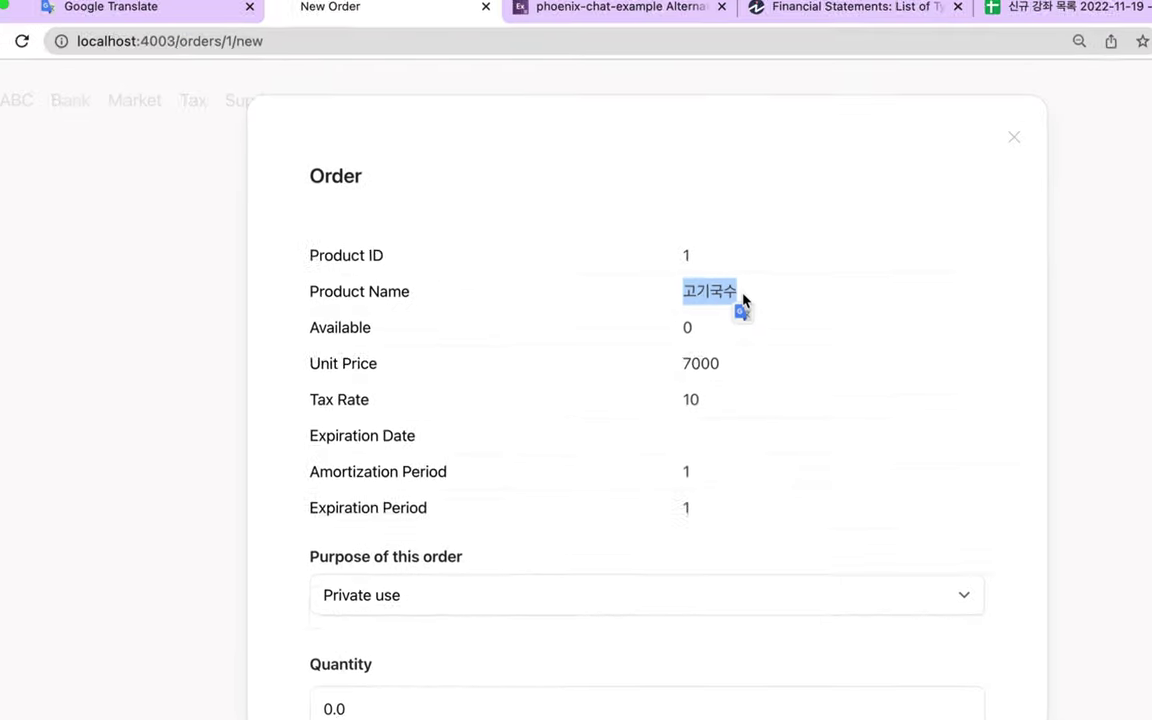
pyautogui.scroll(-5, 556, 572)
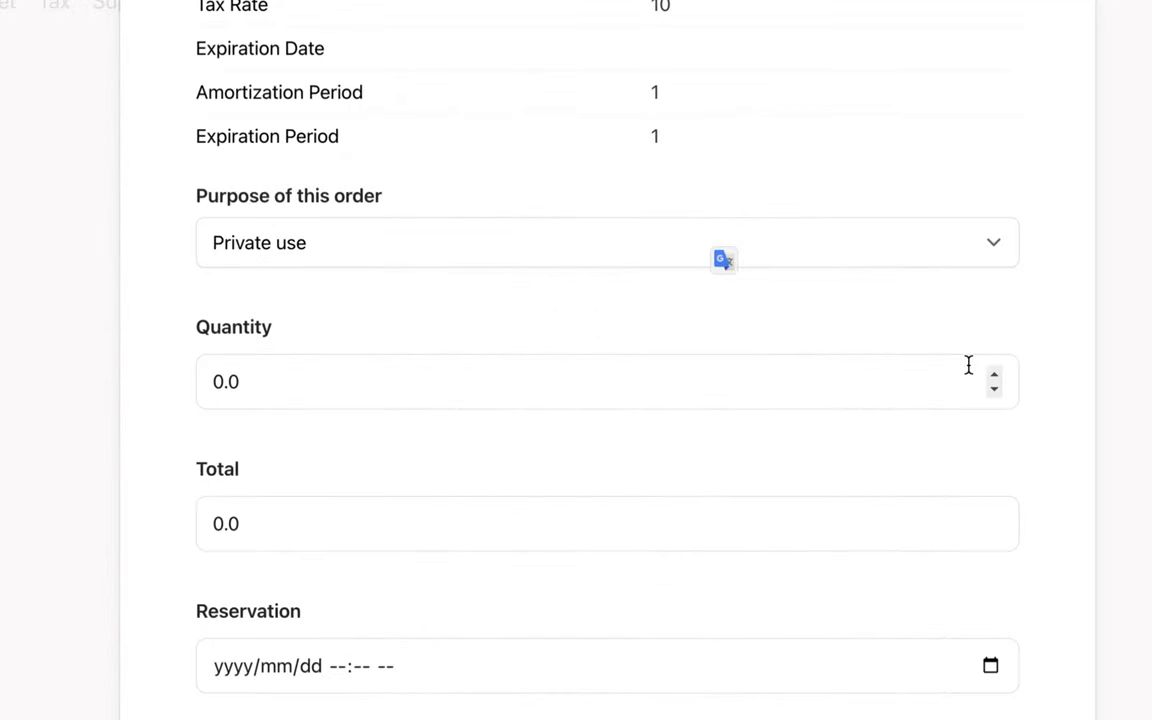
pyautogui.click(993, 376)
pyautogui.click(993, 376)
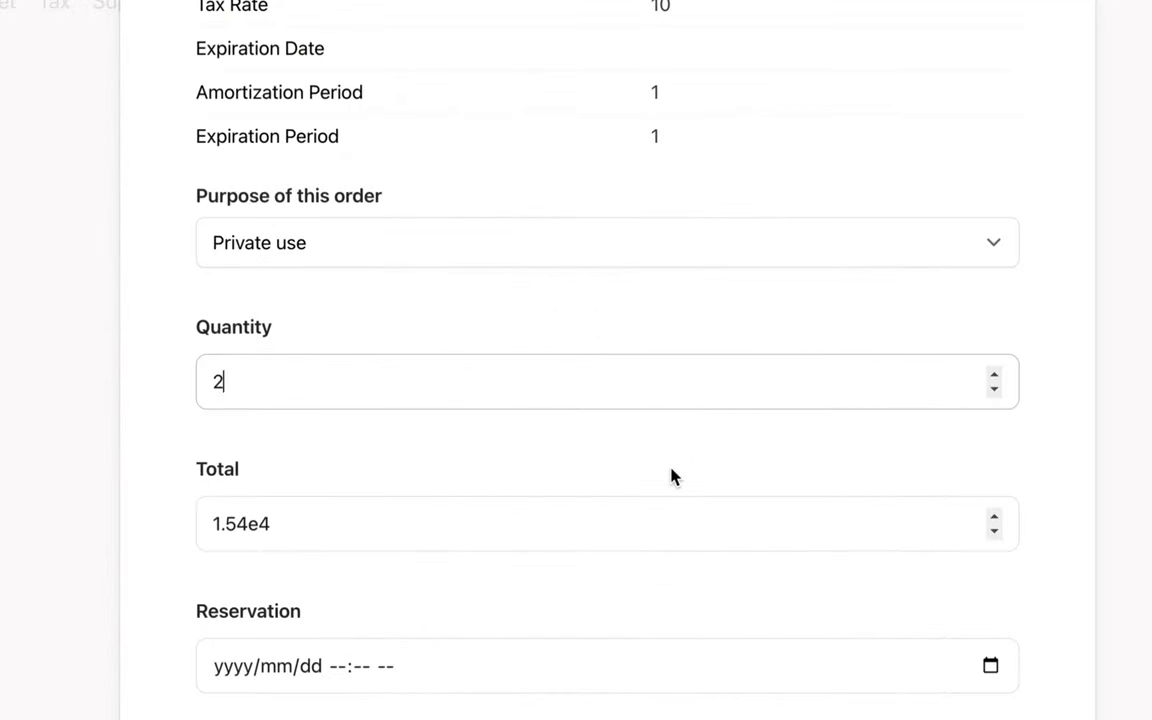
pyautogui.scroll(-3, 668, 607)
pyautogui.click(293, 615)
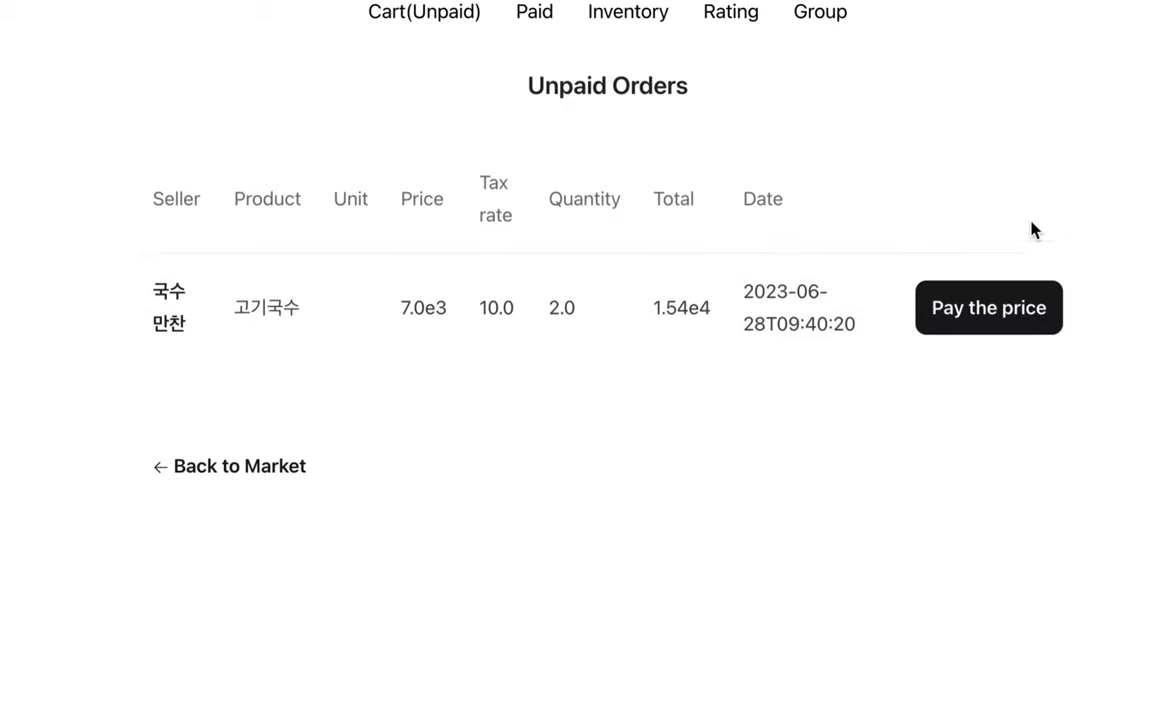
# Step: Pay for the unpaid 고기국수 order and review the Paid Orders list
pyautogui.click(987, 321)
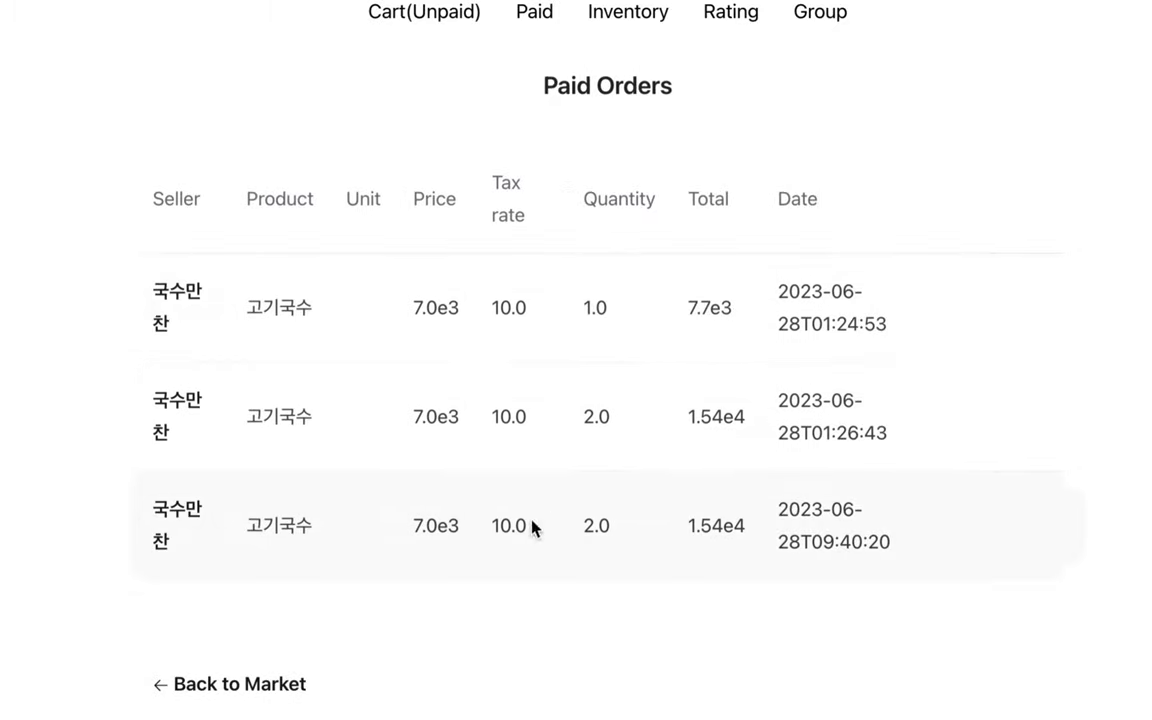
pyautogui.moveTo(543, 86); pyautogui.dragTo(713, 97)
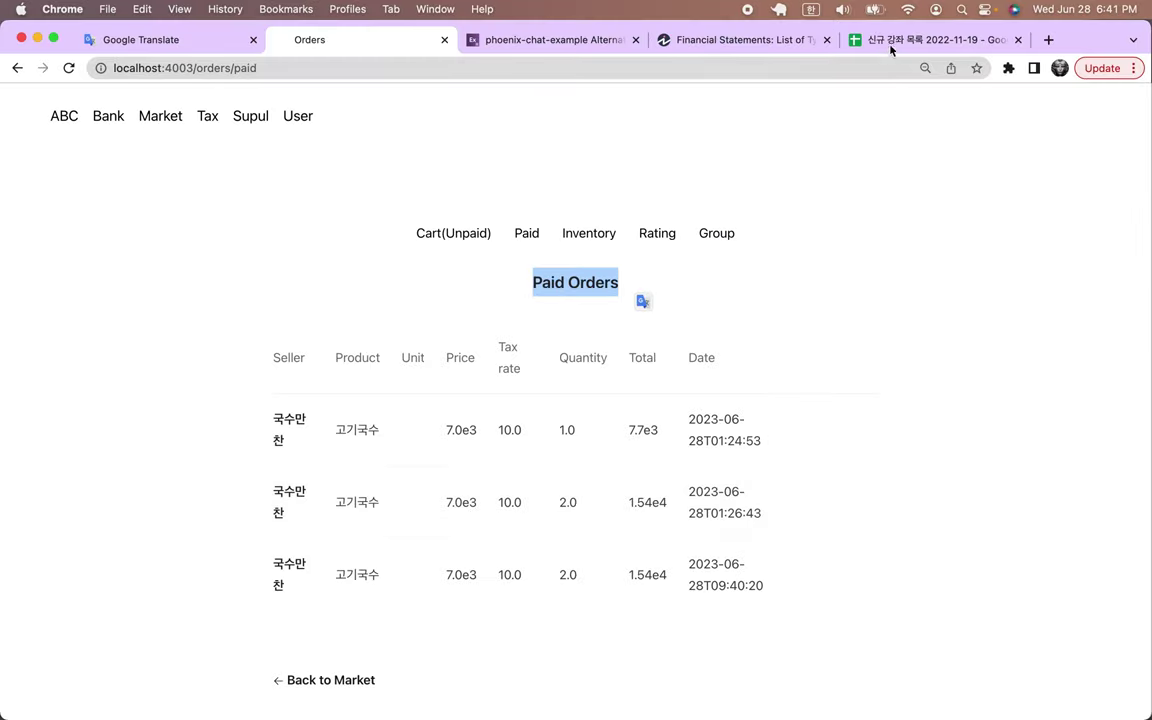
pyautogui.click(890, 48)
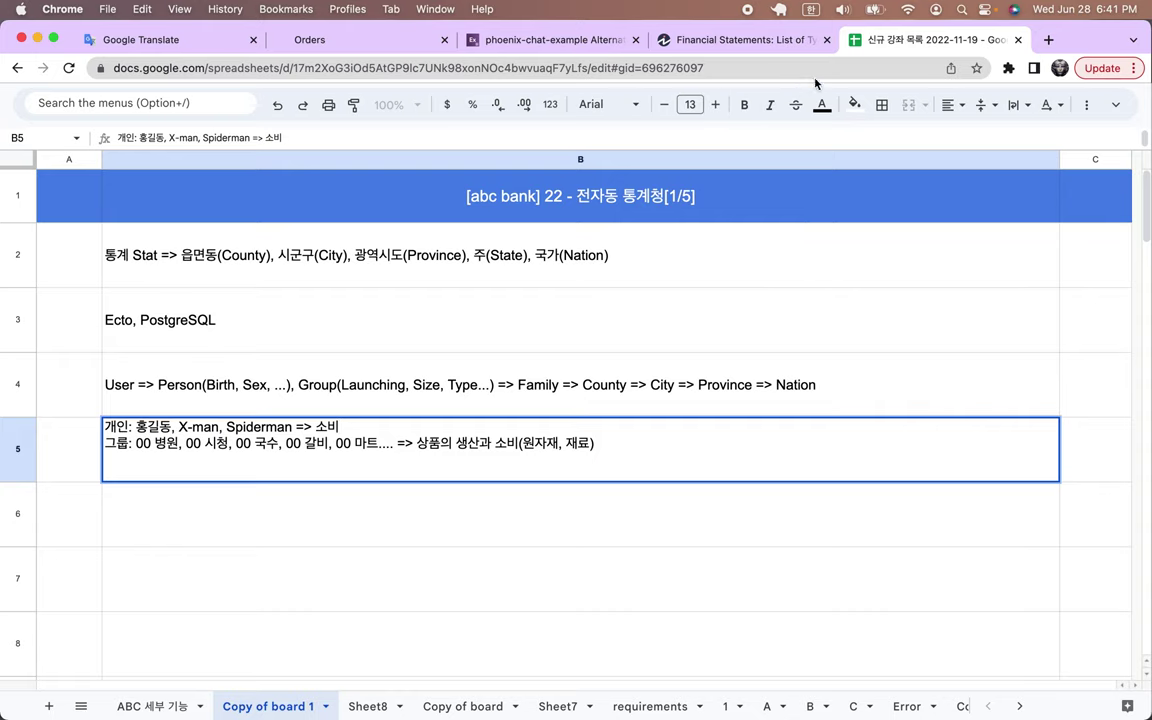
pyautogui.click(371, 43)
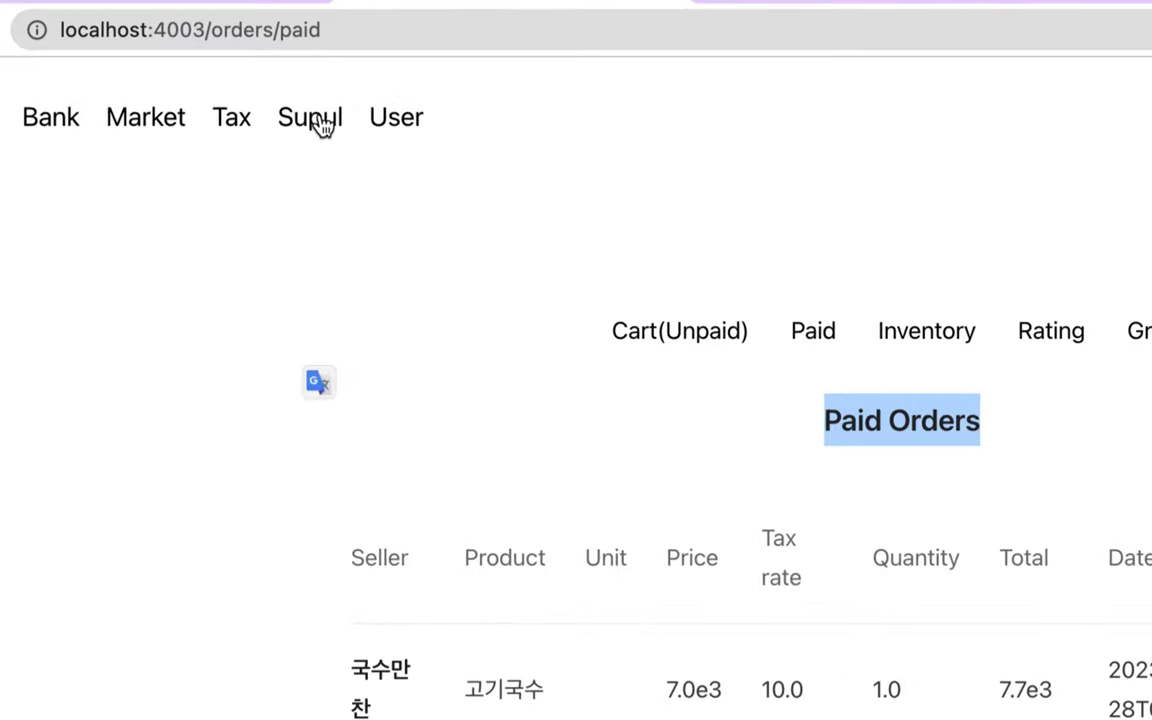
# Step: Open the Supul county page and examine the Outlook rows for total population, households and companies
pyautogui.click(318, 121)
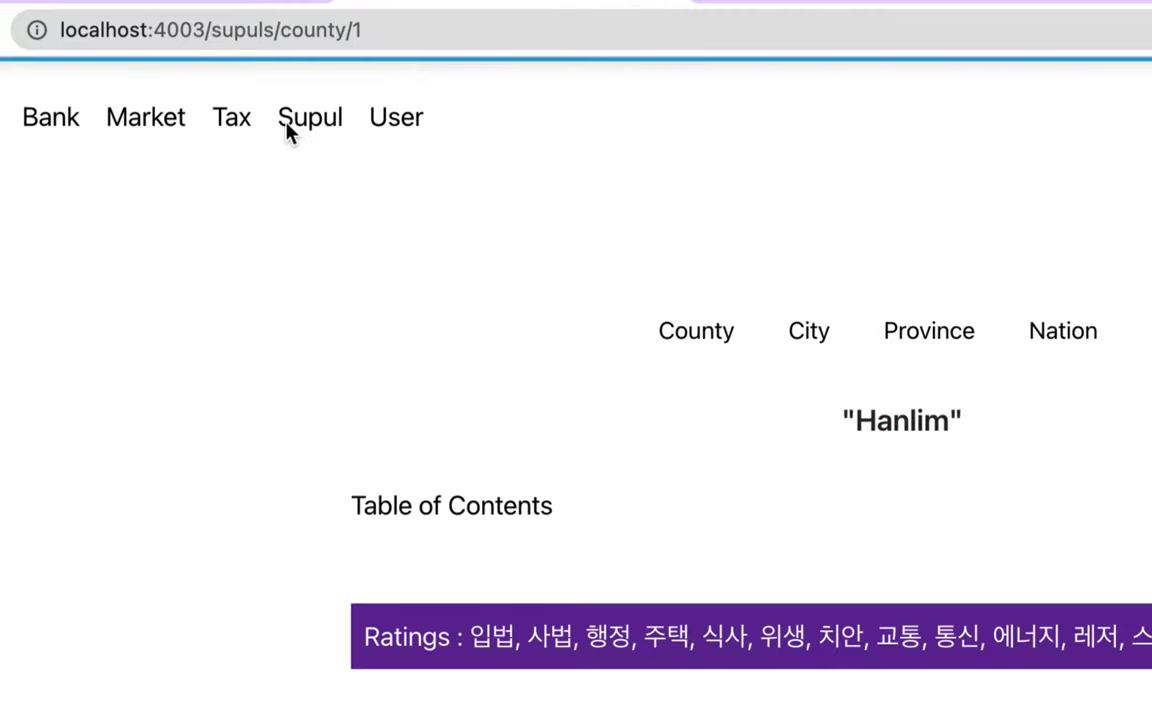
pyautogui.scroll(-5, 411, 231)
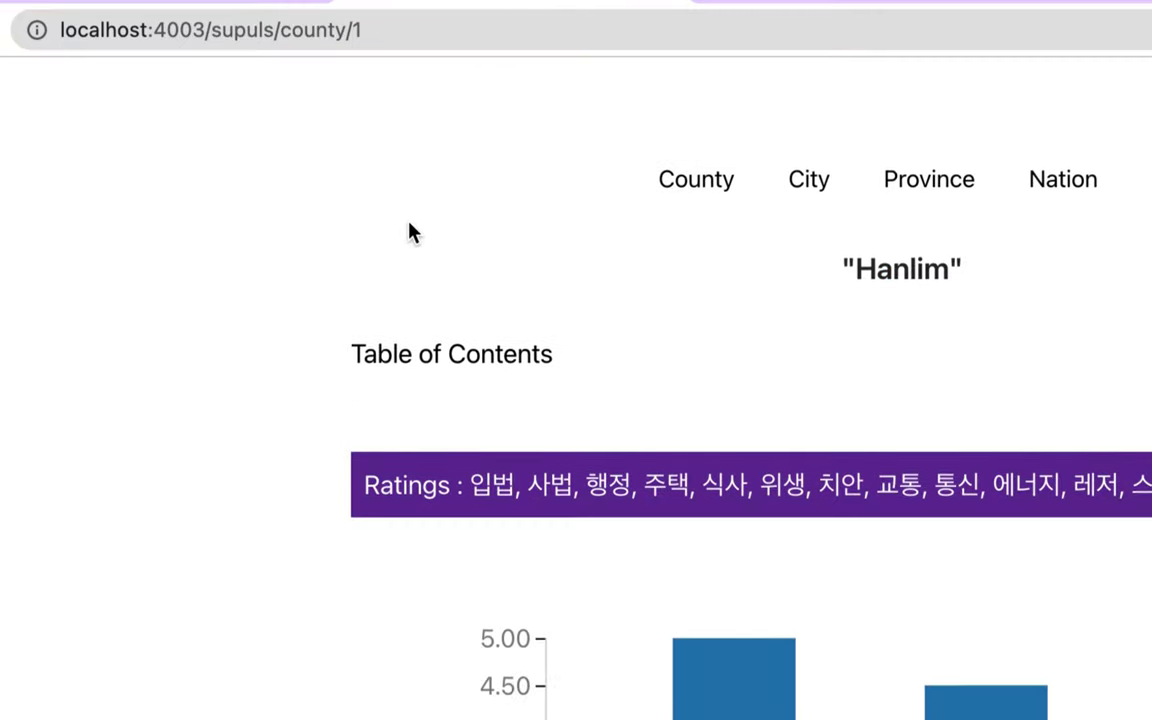
pyautogui.scroll(-5, 411, 231)
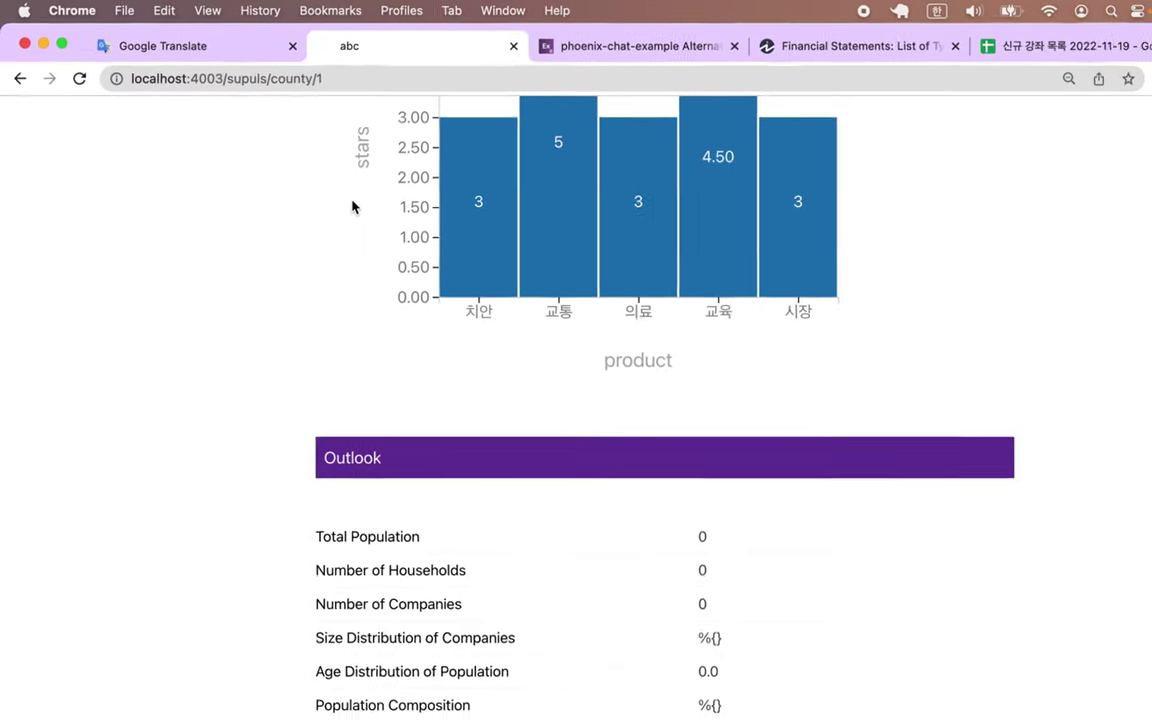
pyautogui.scroll(-5, 352, 365)
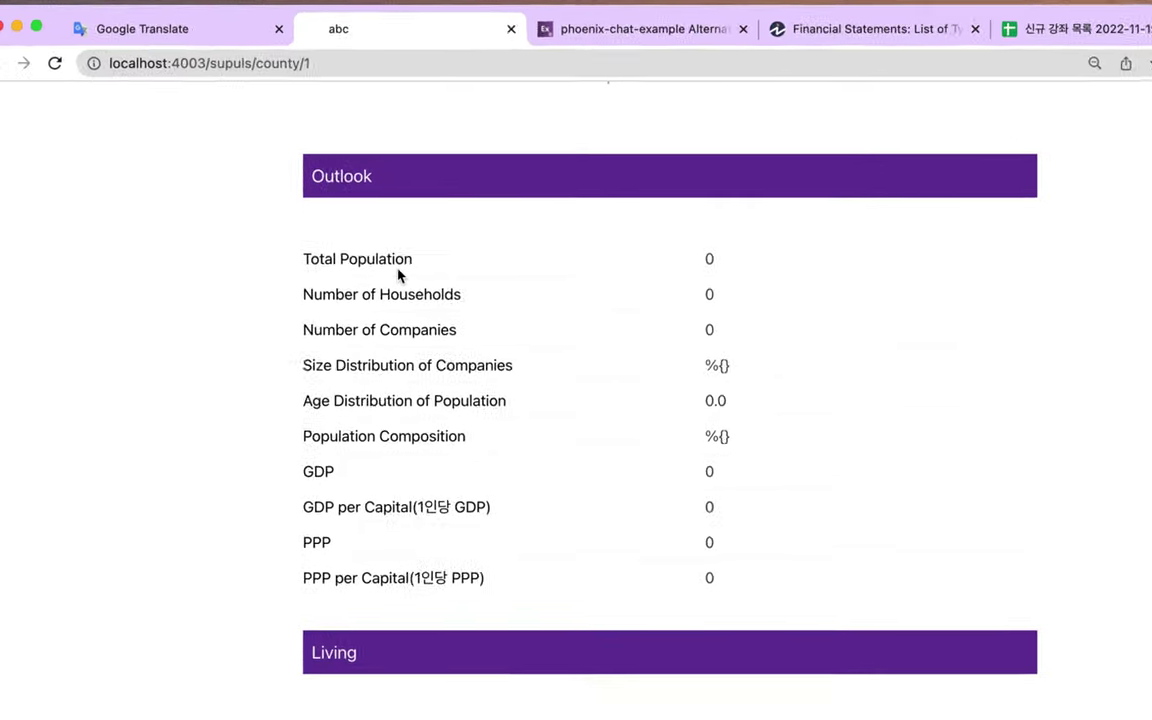
pyautogui.moveTo(261, 253); pyautogui.dragTo(414, 253)
pyautogui.moveTo(280, 309); pyautogui.dragTo(463, 303)
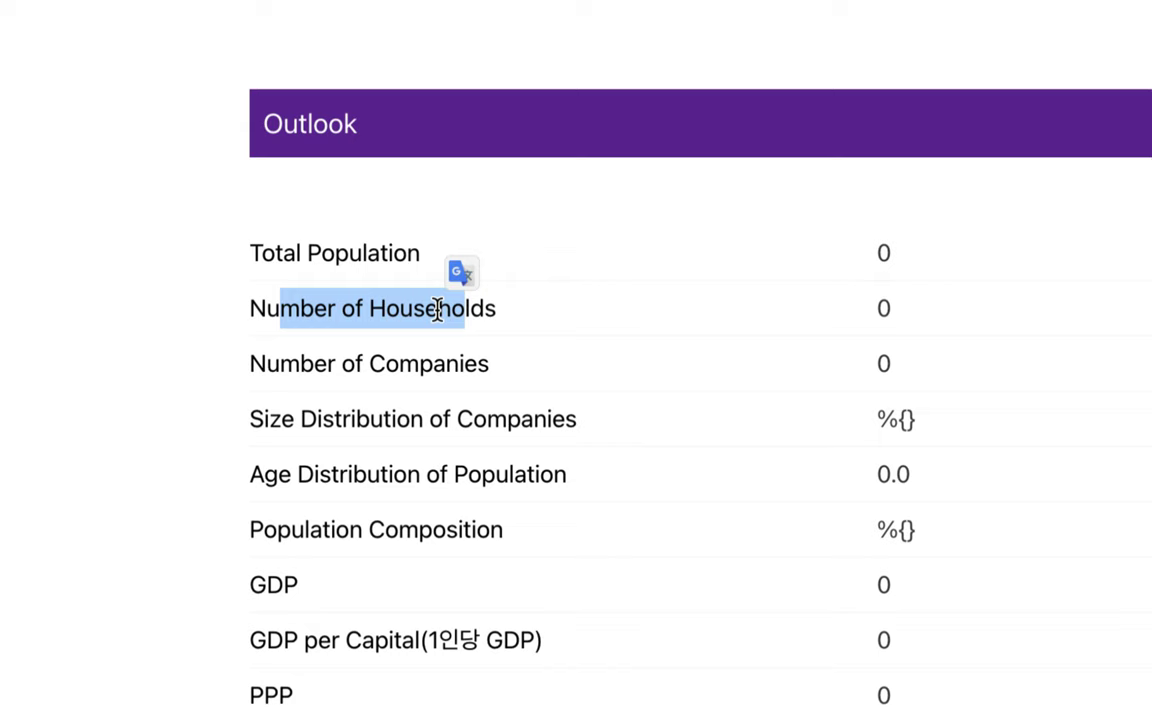
pyautogui.click(310, 366)
pyautogui.moveTo(321, 365); pyautogui.dragTo(496, 386)
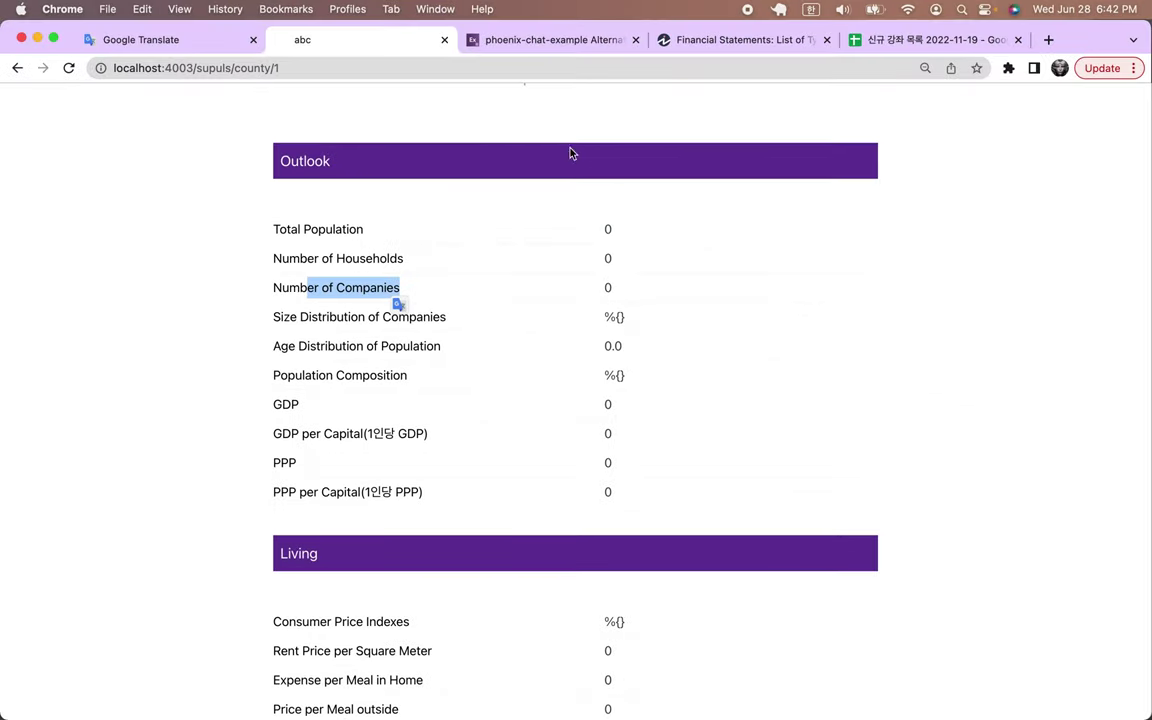
# Step: Switch to the Google Sheets notes and highlight the Group(Launching, Size, Type...) attributes in cell B4
pyautogui.click(888, 41)
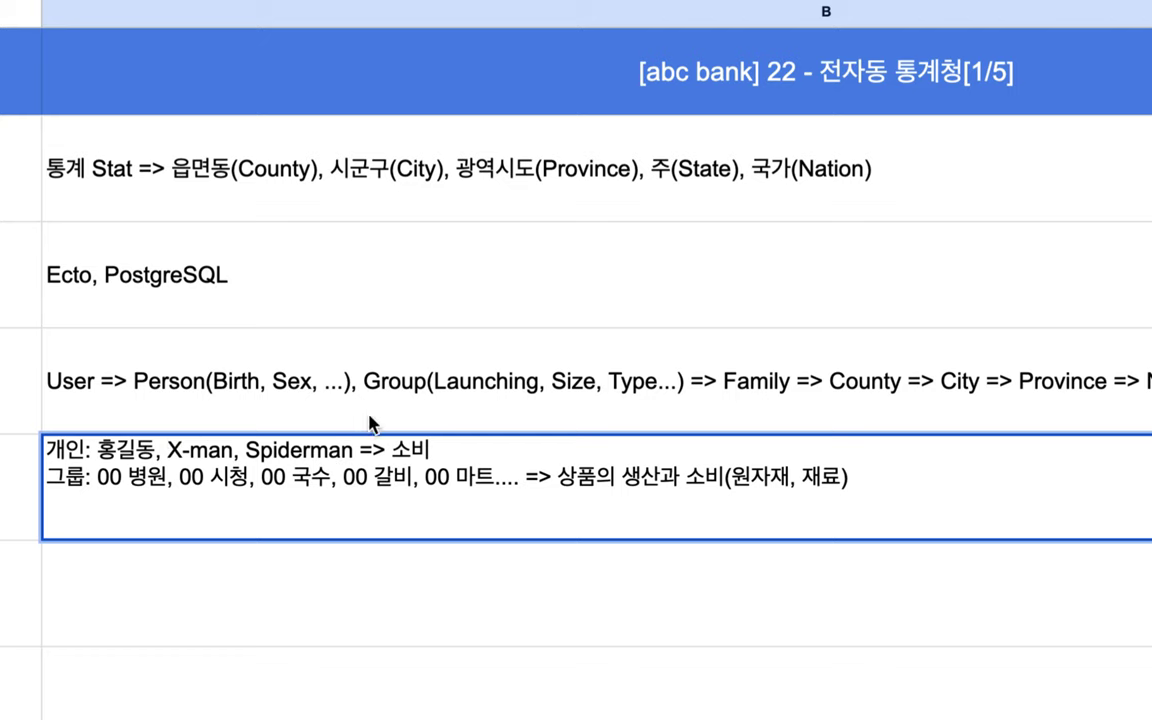
pyautogui.doubleClick(366, 383)
pyautogui.moveTo(361, 350); pyautogui.dragTo(665, 350)
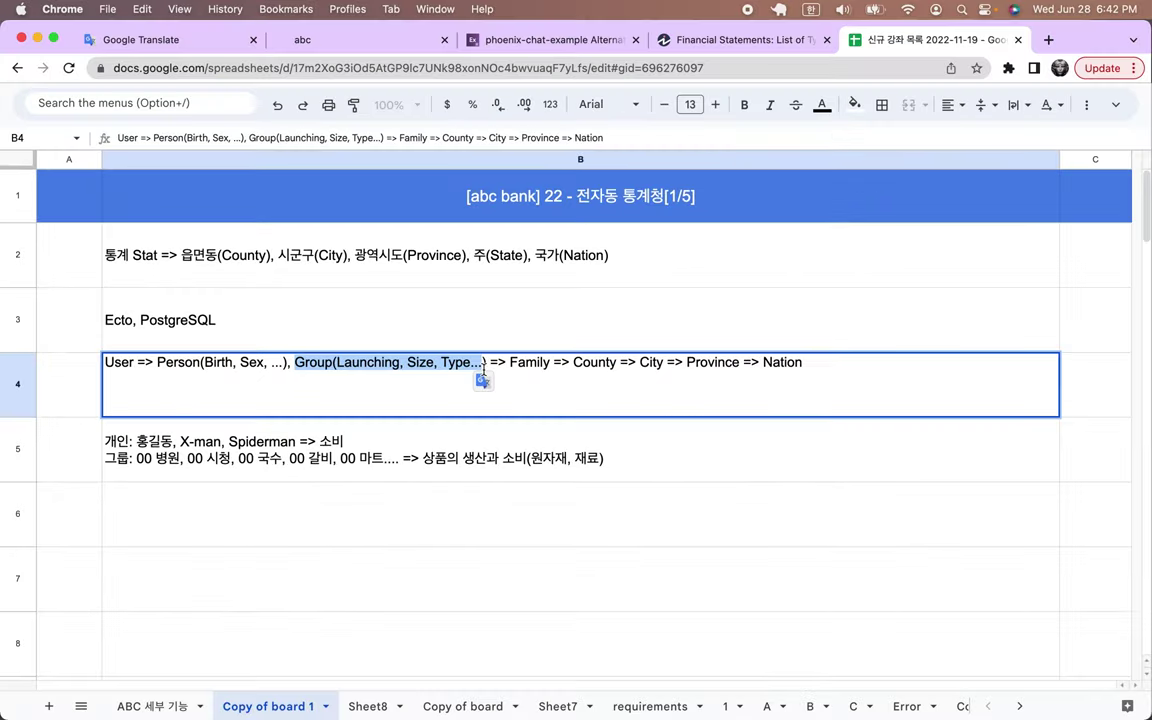
# Step: Return to the county page and examine the Outlook rows for population composition, age distribution, GDP, GDP per Capital and PPP
pyautogui.click(325, 38)
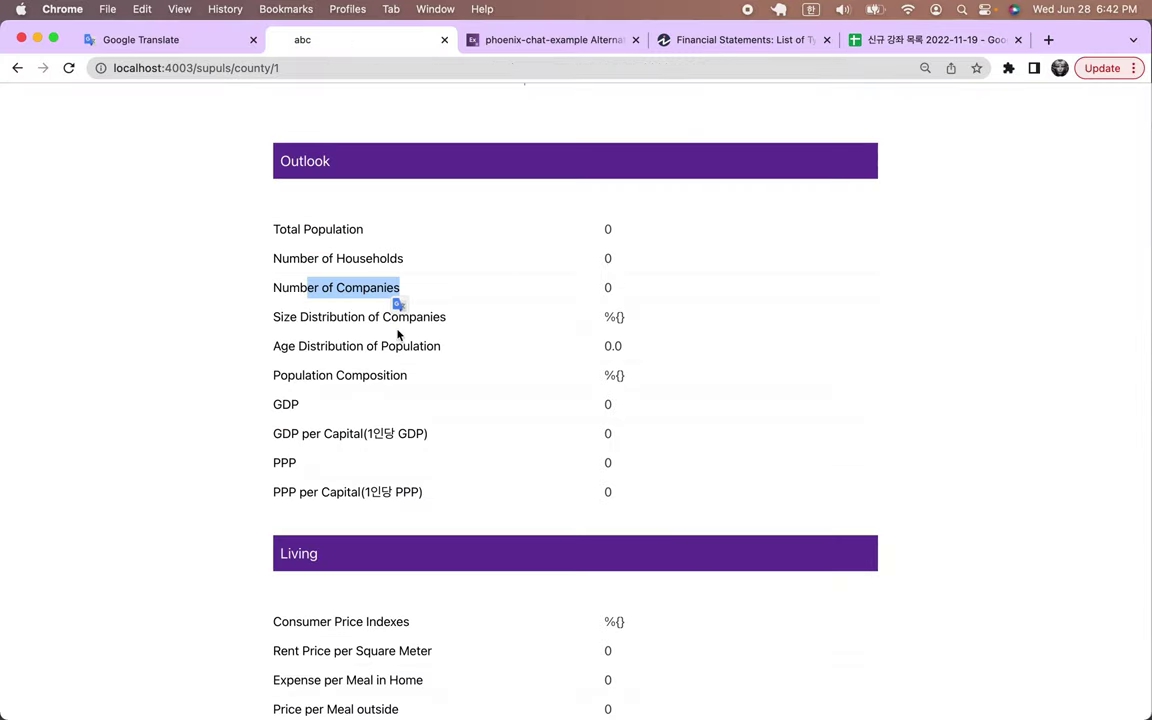
pyautogui.scroll(-1, 397, 335)
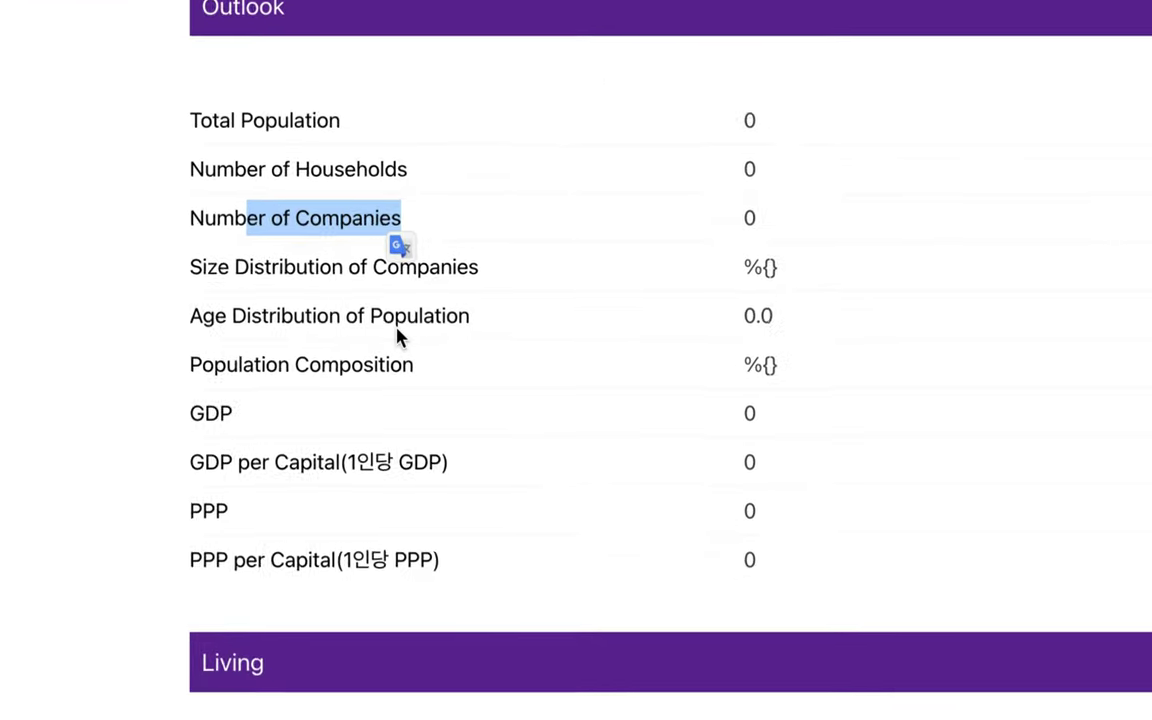
pyautogui.moveTo(237, 374); pyautogui.dragTo(341, 380)
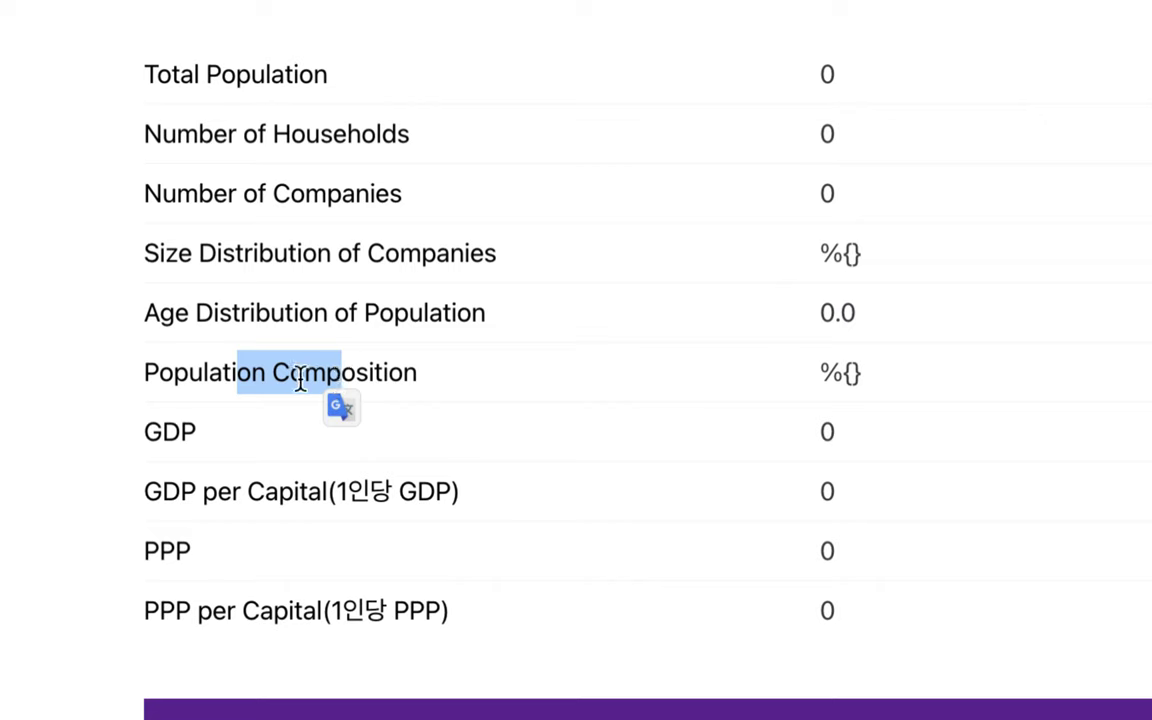
pyautogui.moveTo(196, 313); pyautogui.dragTo(408, 318)
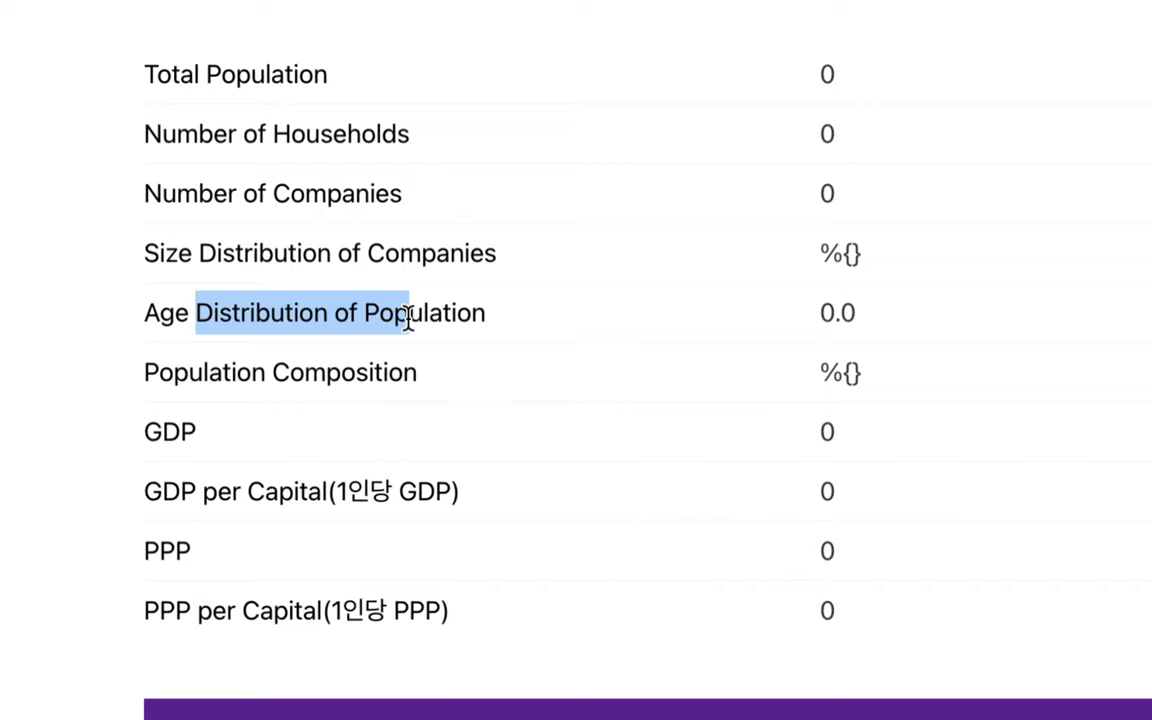
pyautogui.moveTo(408, 318); pyautogui.dragTo(405, 316)
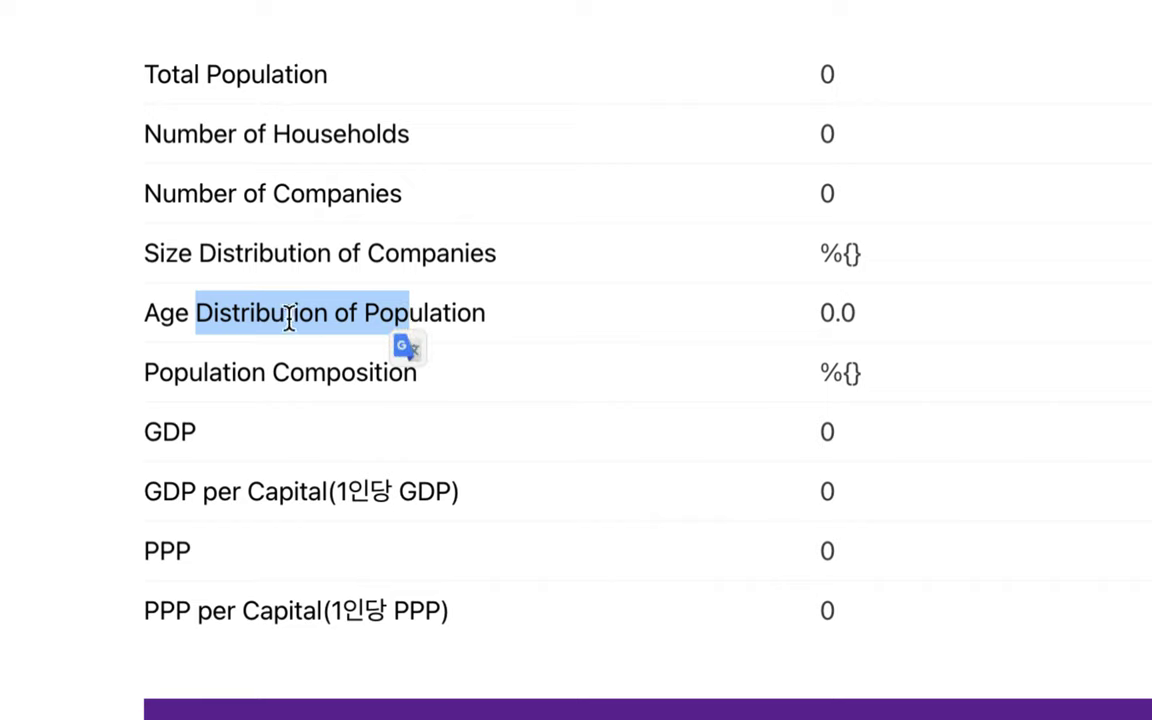
pyautogui.moveTo(162, 430); pyautogui.dragTo(205, 440)
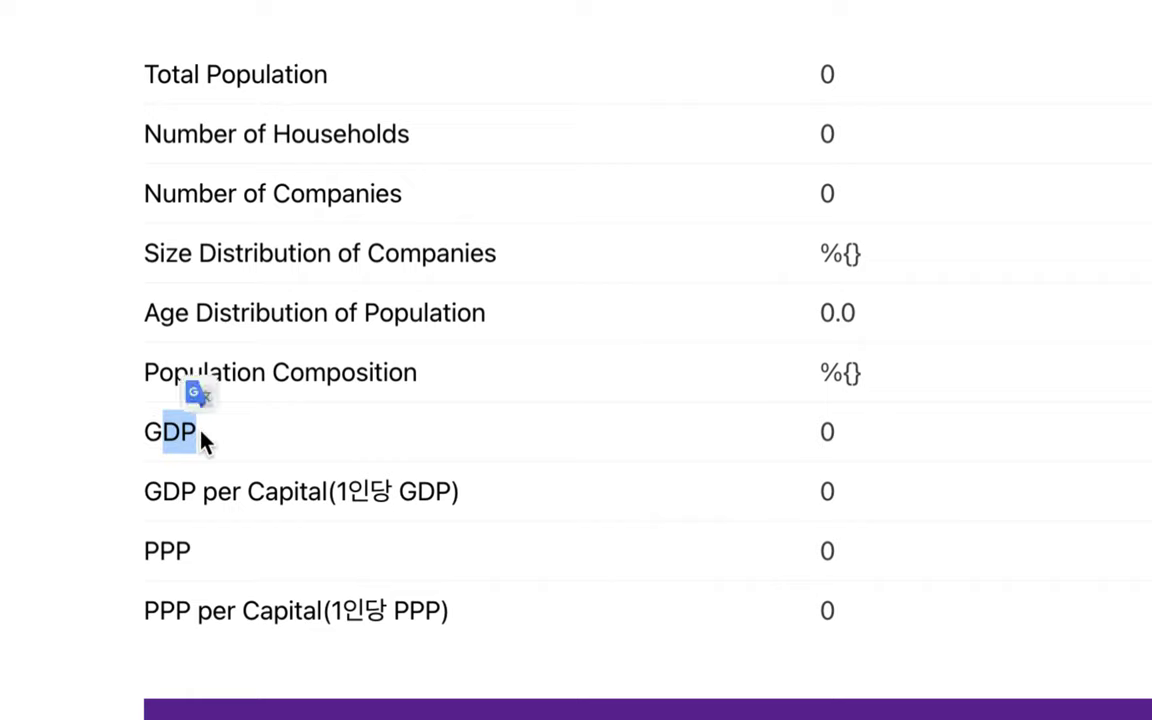
pyautogui.moveTo(163, 493); pyautogui.dragTo(326, 491)
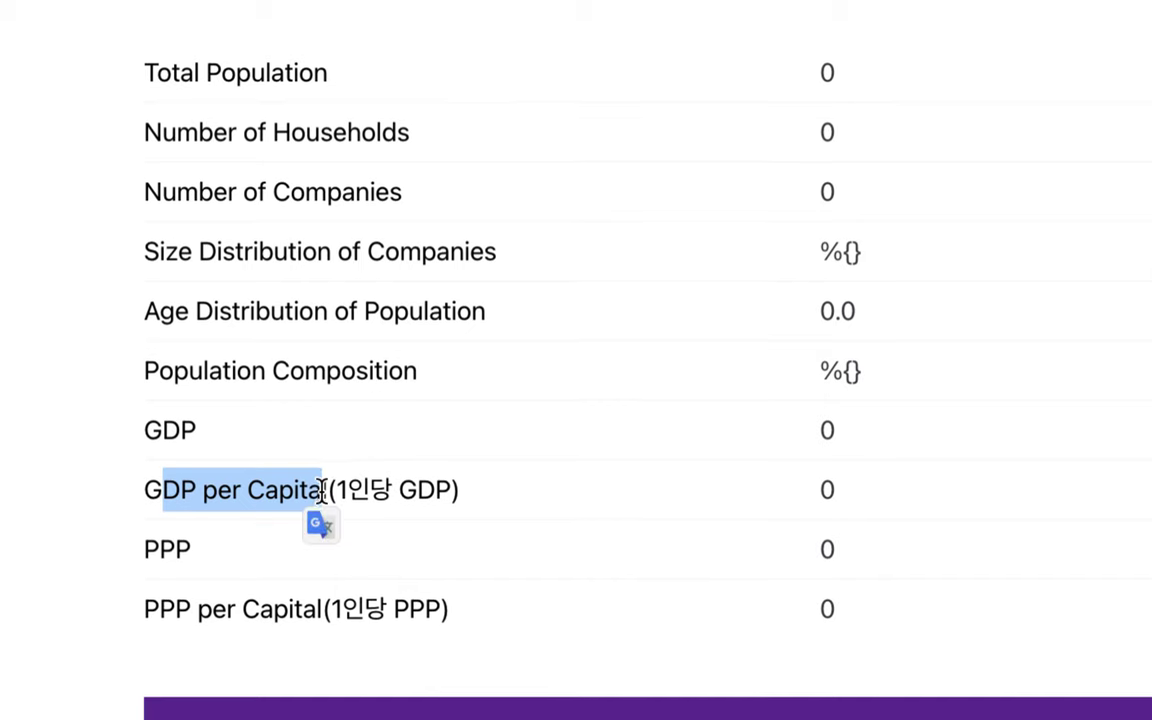
pyautogui.scroll(-3, 321, 489)
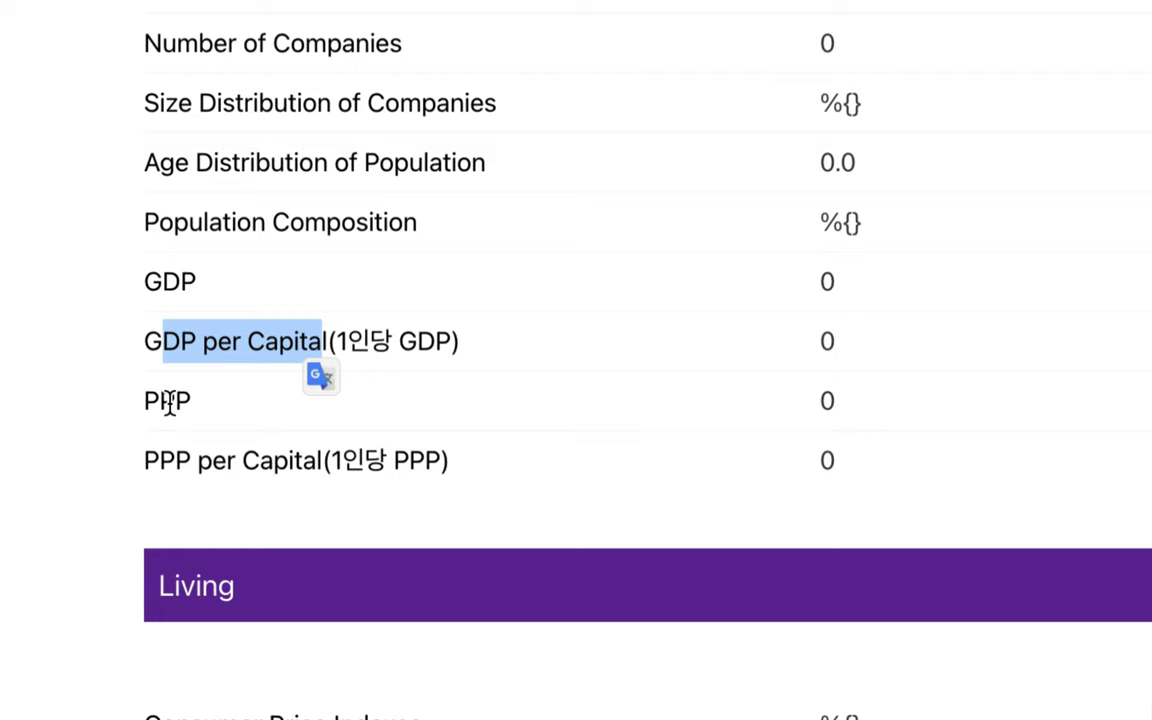
pyautogui.moveTo(160, 287); pyautogui.dragTo(210, 292)
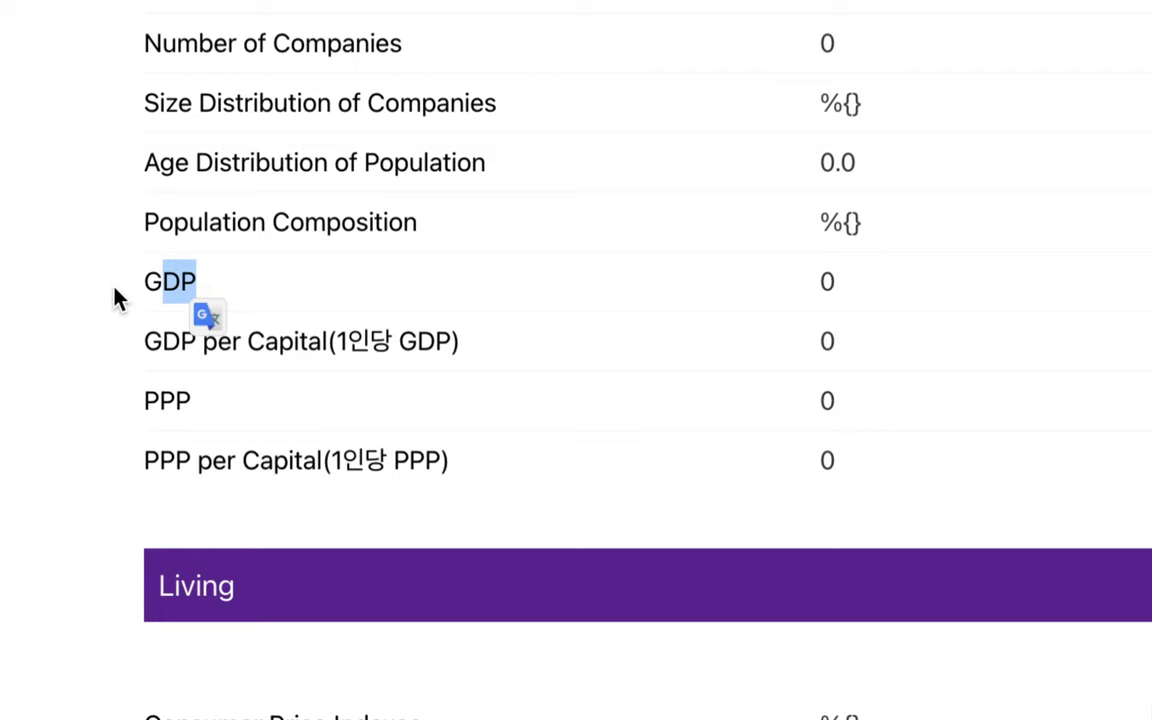
pyautogui.moveTo(141, 401); pyautogui.dragTo(196, 401)
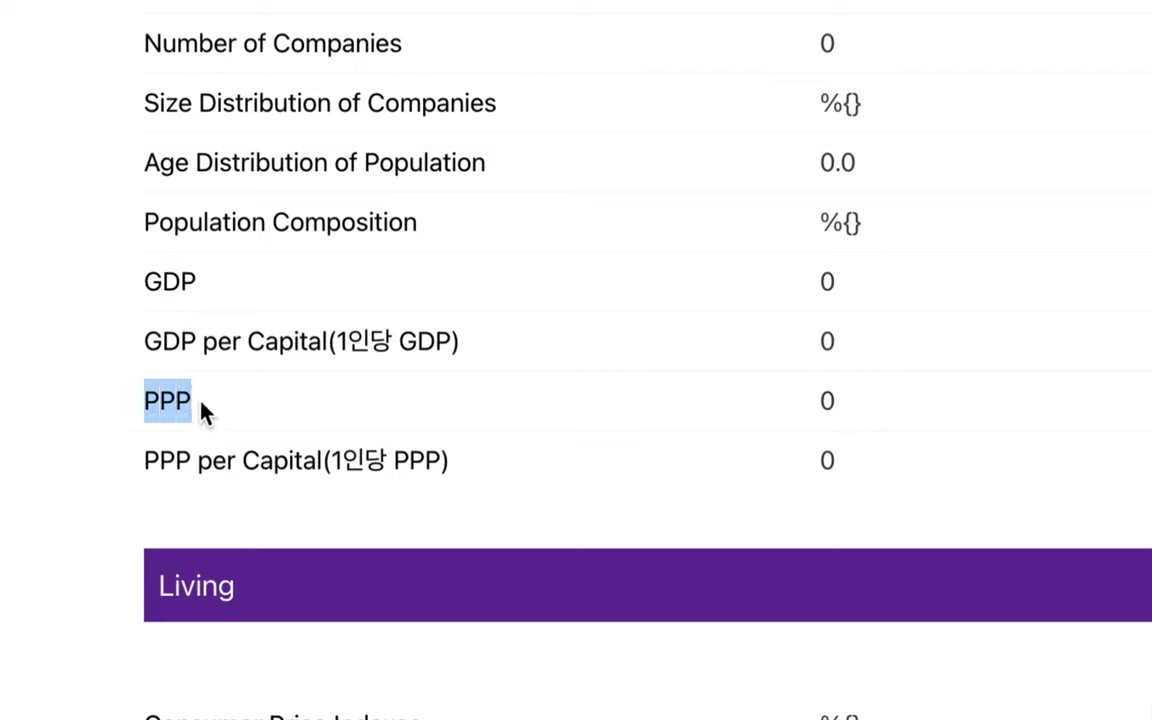
# Step: Compare the GDP, PPP and PPP per Capital(1인당 PPP) rows in the county's Outlook section
pyautogui.moveTo(143, 281); pyautogui.dragTo(223, 290)
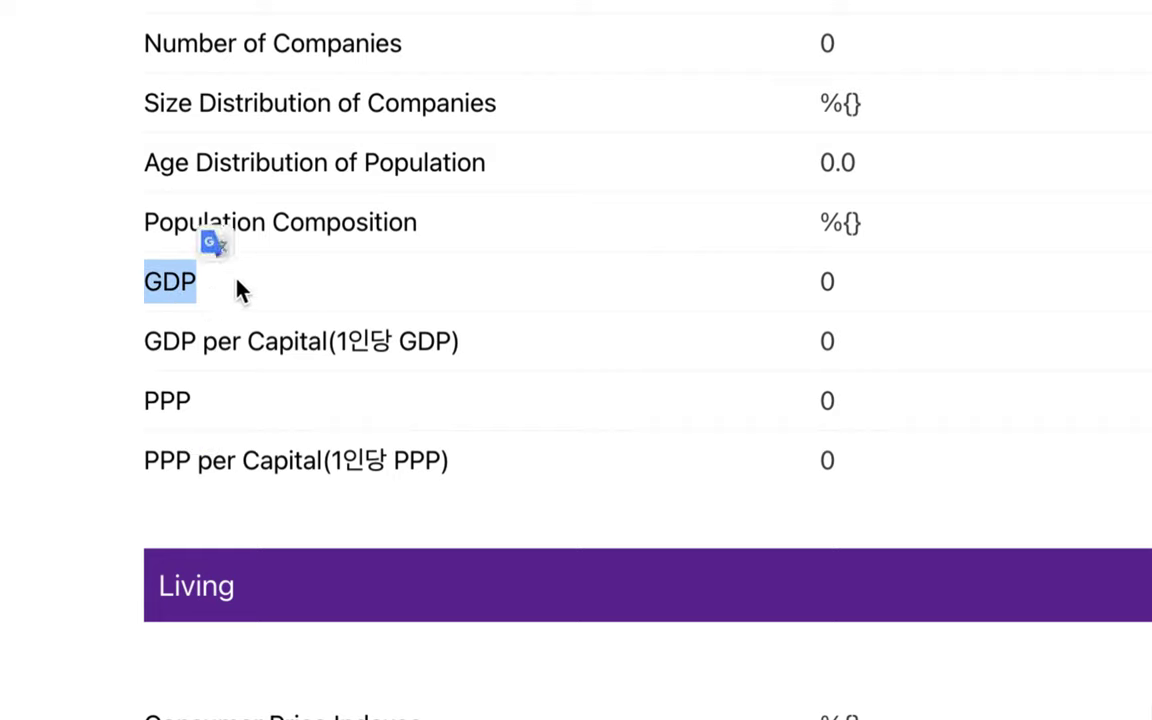
pyautogui.moveTo(146, 400); pyautogui.dragTo(196, 410)
pyautogui.moveTo(159, 462); pyautogui.dragTo(424, 462)
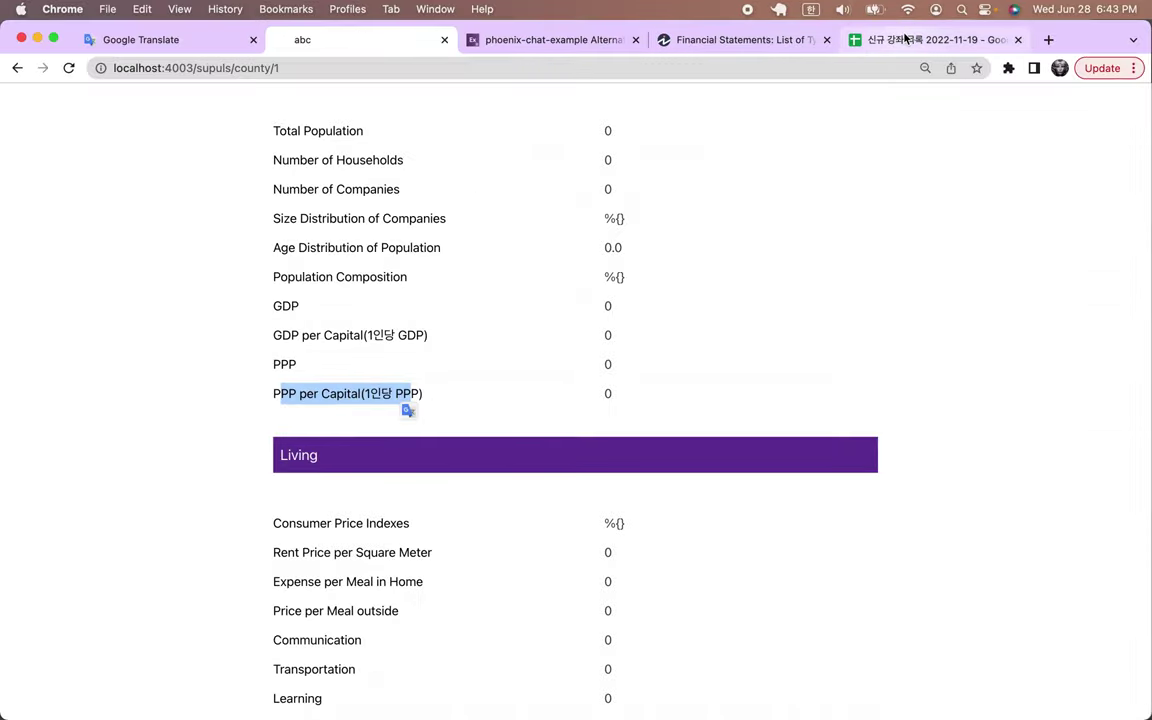
# Step: Switch to the Google Sheets notes and enter "한국 30000 => 광역시도 25000 ~ 35000" in cell B6
pyautogui.click(905, 37)
pyautogui.click(139, 522)
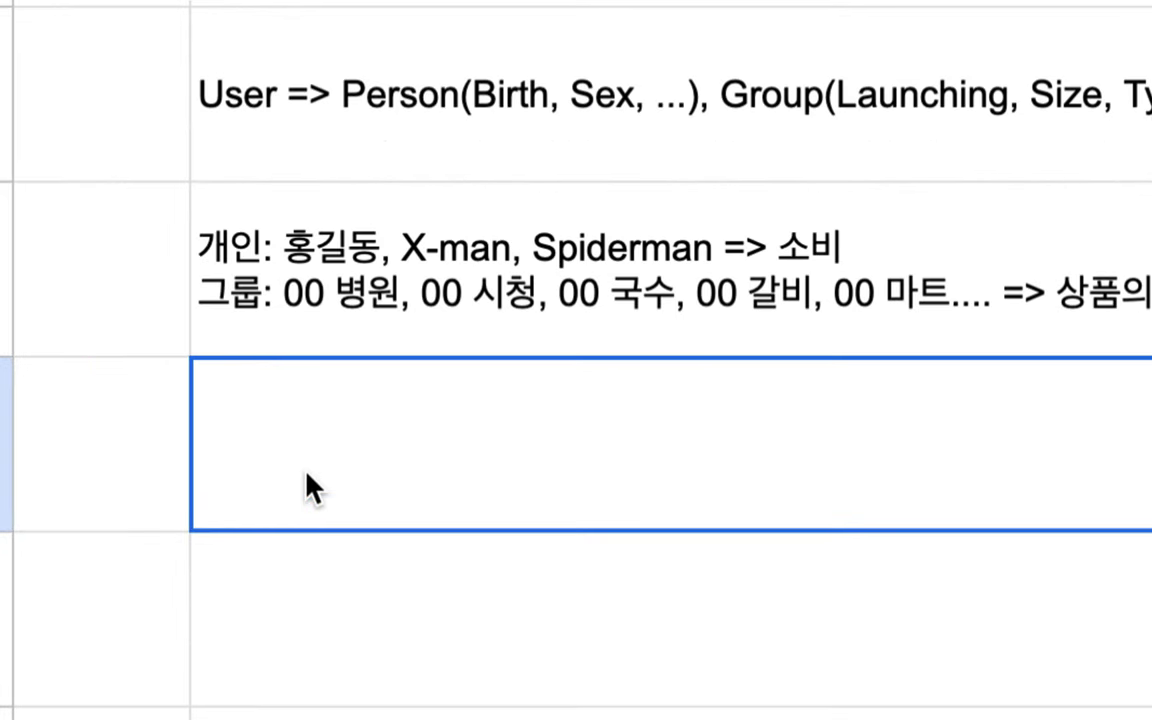
pyautogui.doubleClick(313, 487)
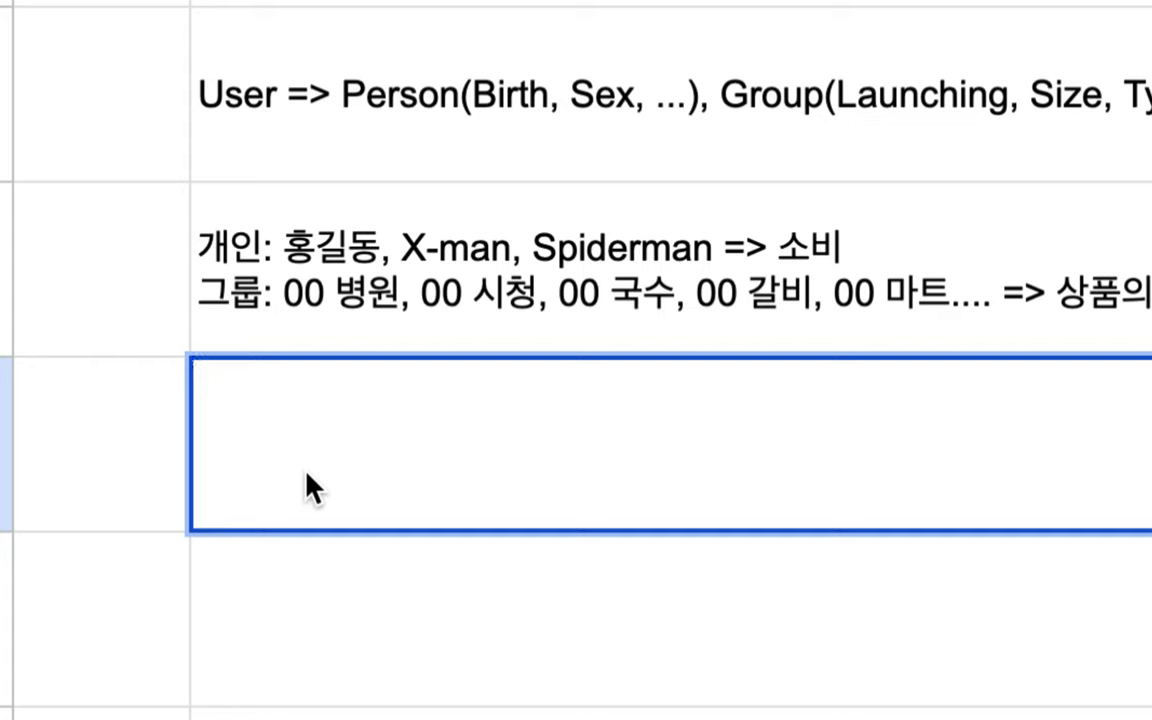
pyautogui.write('한구ㄱ ')
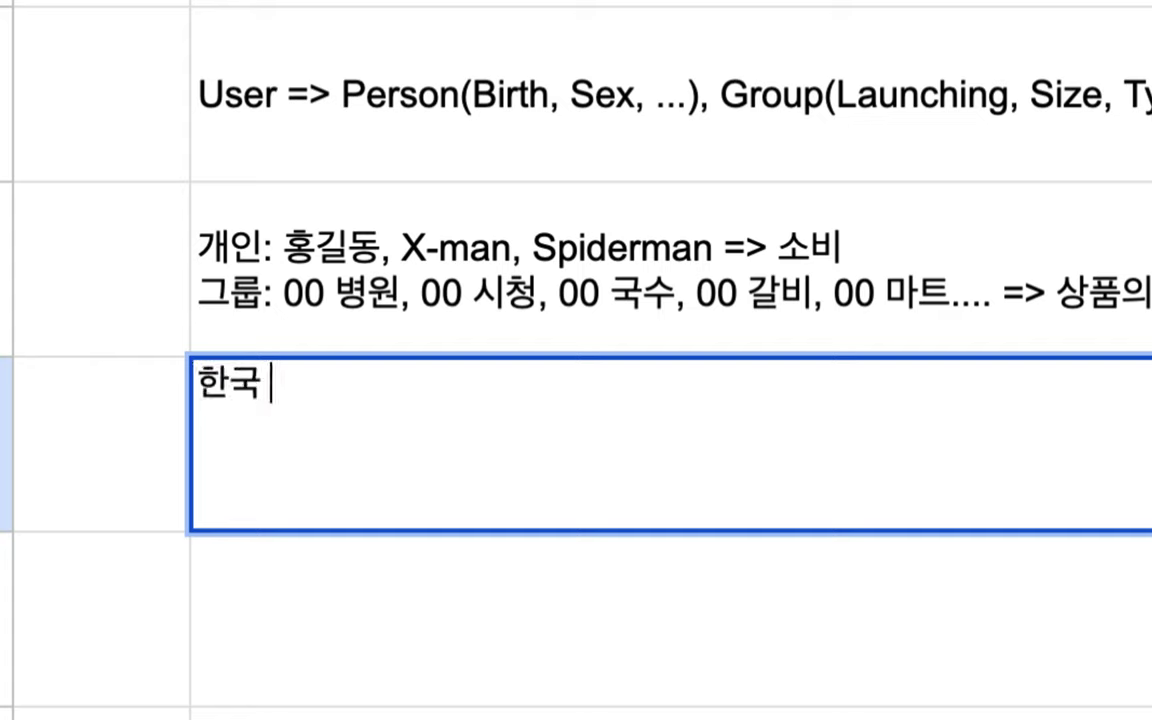
pyautogui.write('30000')
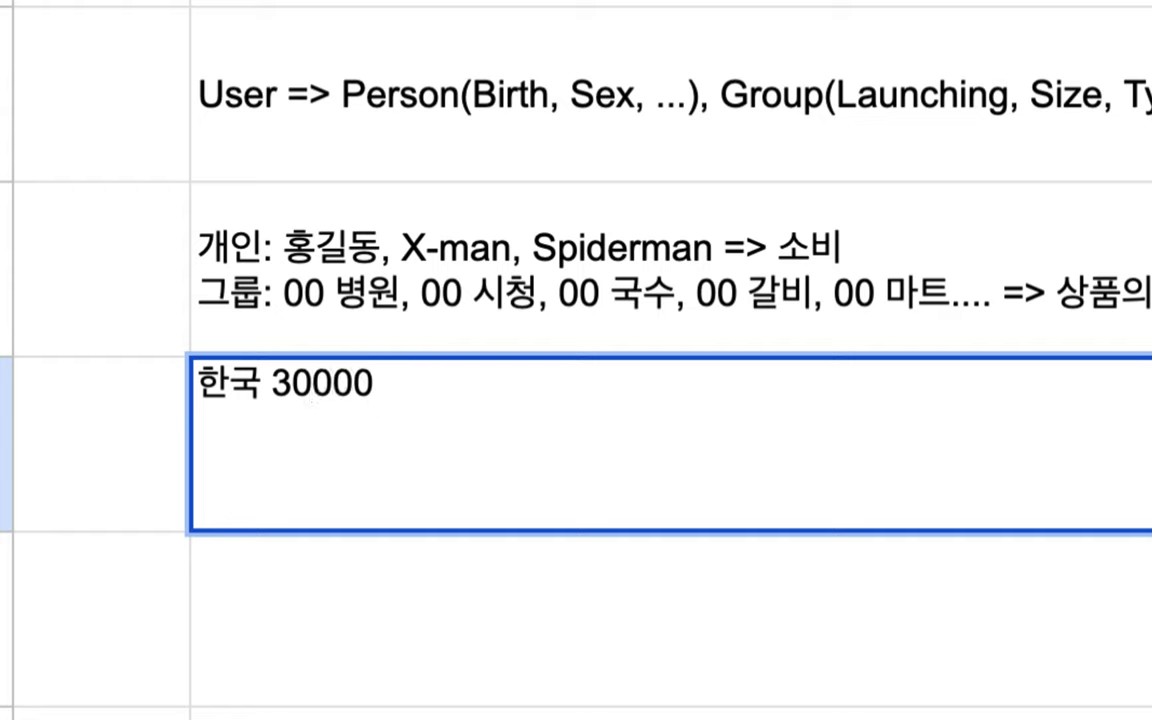
pyautogui.write(' => 광의')
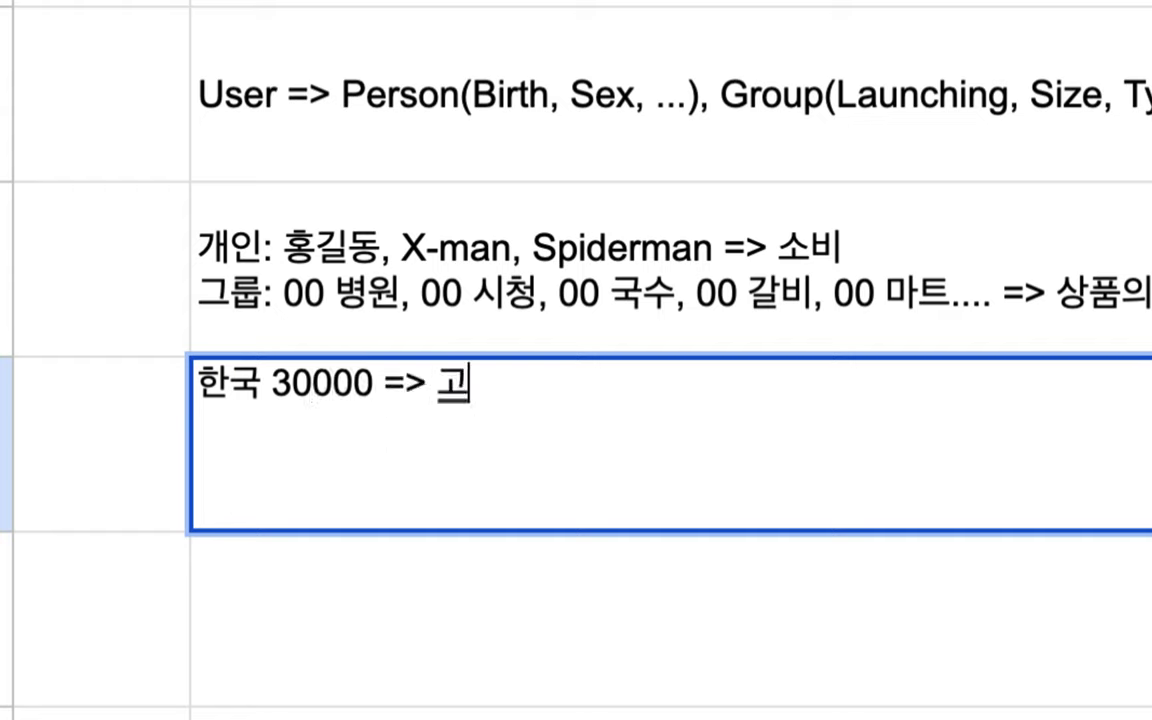
pyautogui.press('BackSpace')
pyautogui.write('역시도 ')
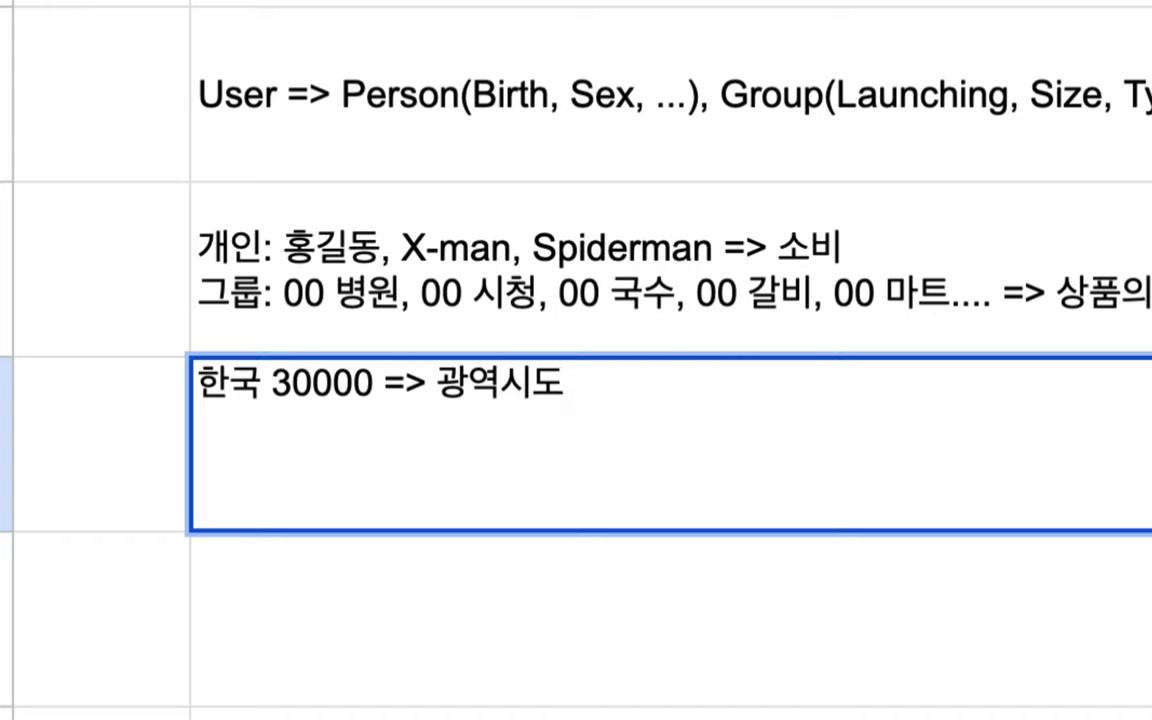
pyautogui.write('25000 ~ 3')
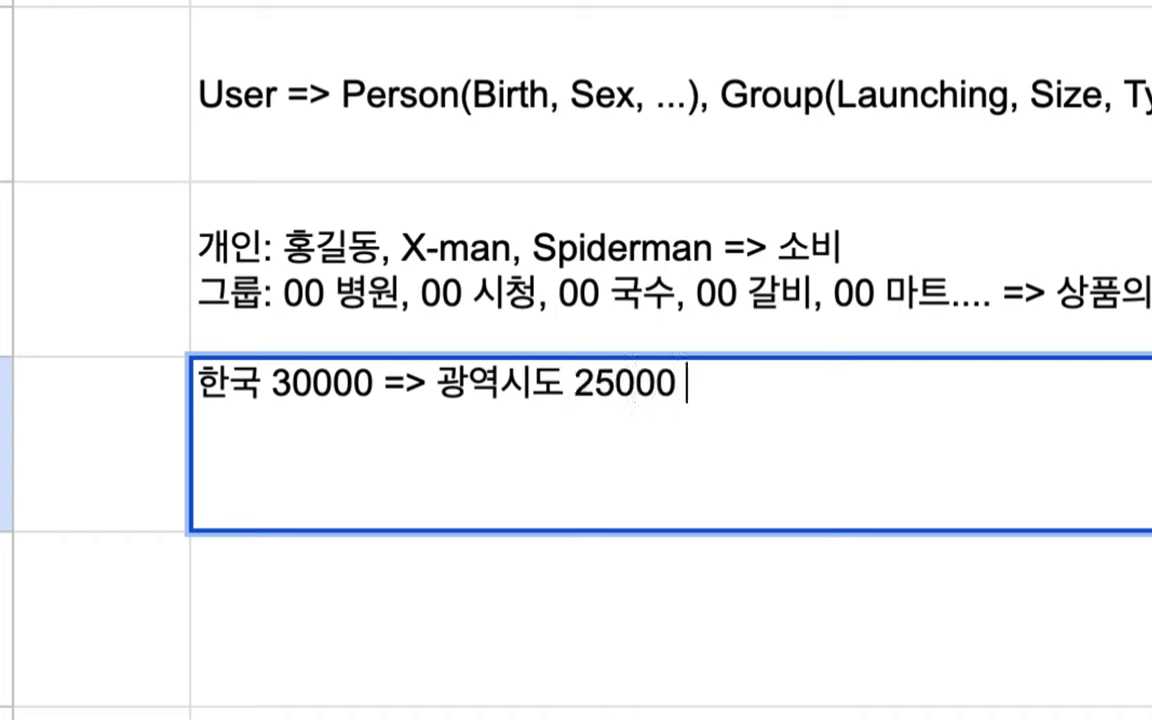
pyautogui.write('5000')
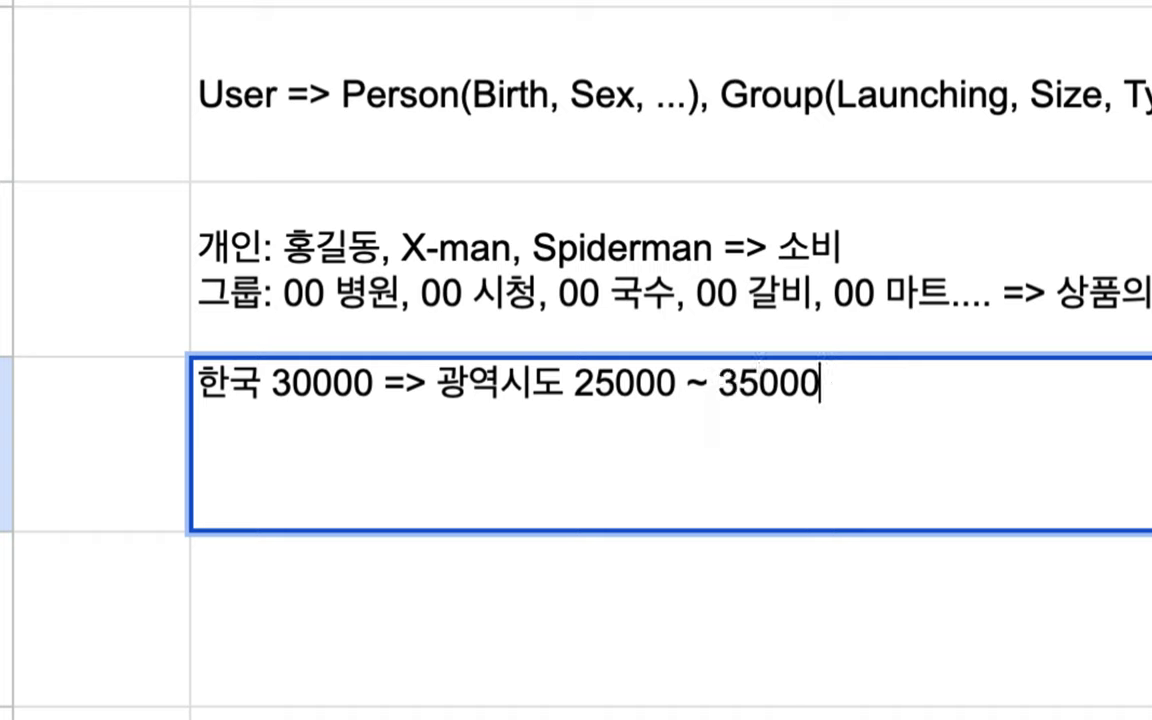
# Step: Extend the B6 note with the lower regional levels "=> 시군구 => 읍면동"
pyautogui.write(' =>')
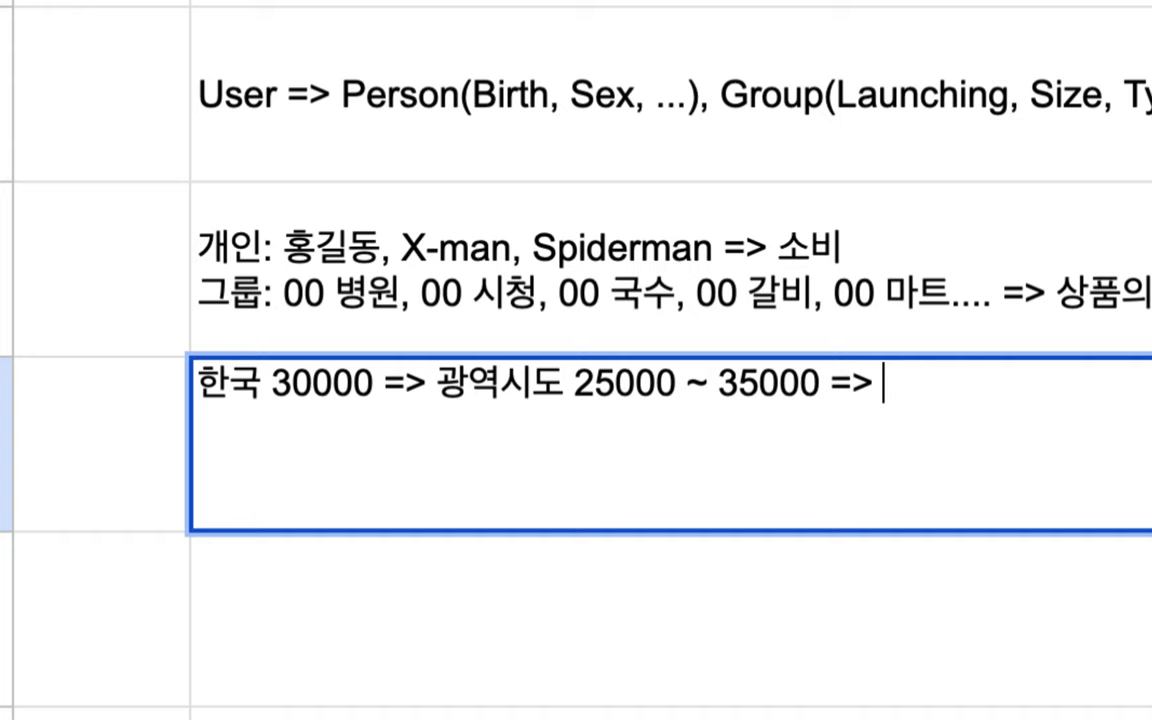
pyautogui.write(' 시군구 ')
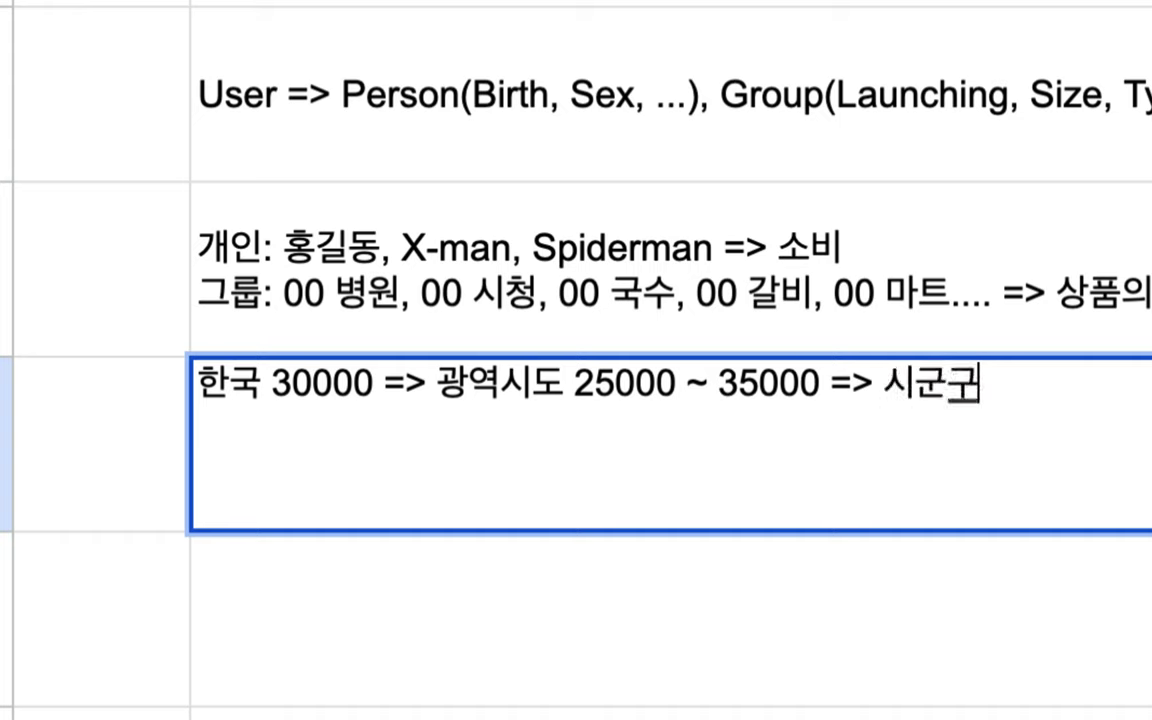
pyautogui.write('=>')
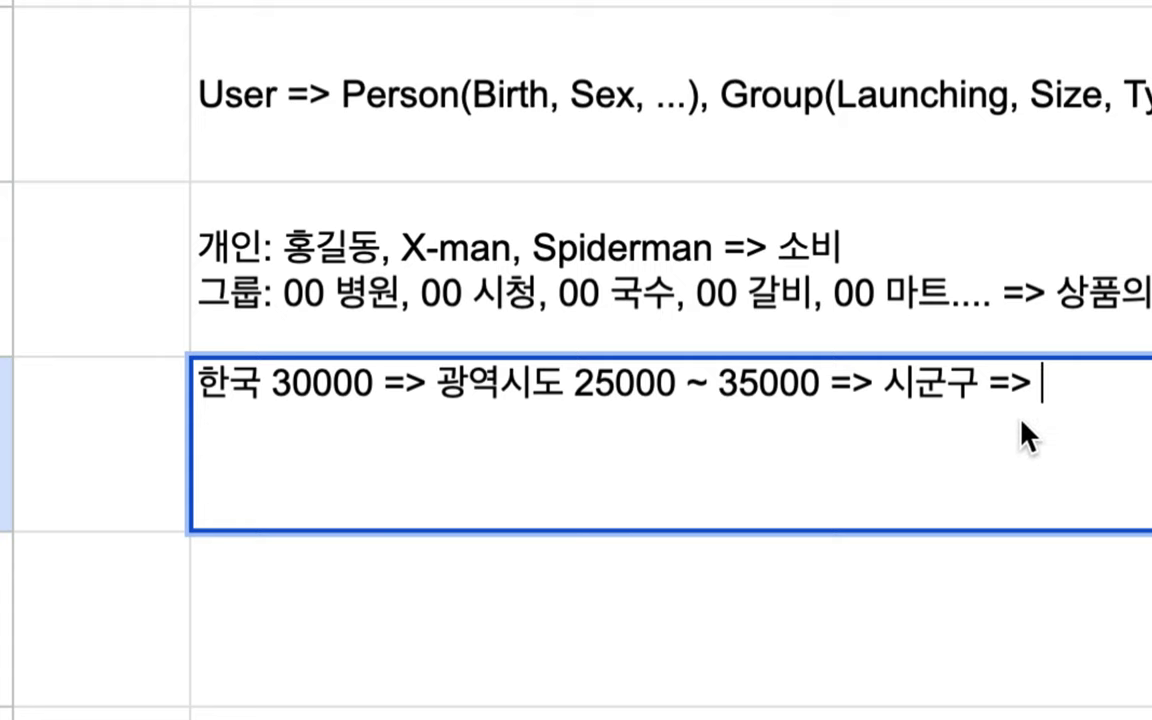
pyautogui.write(' 읍면동')
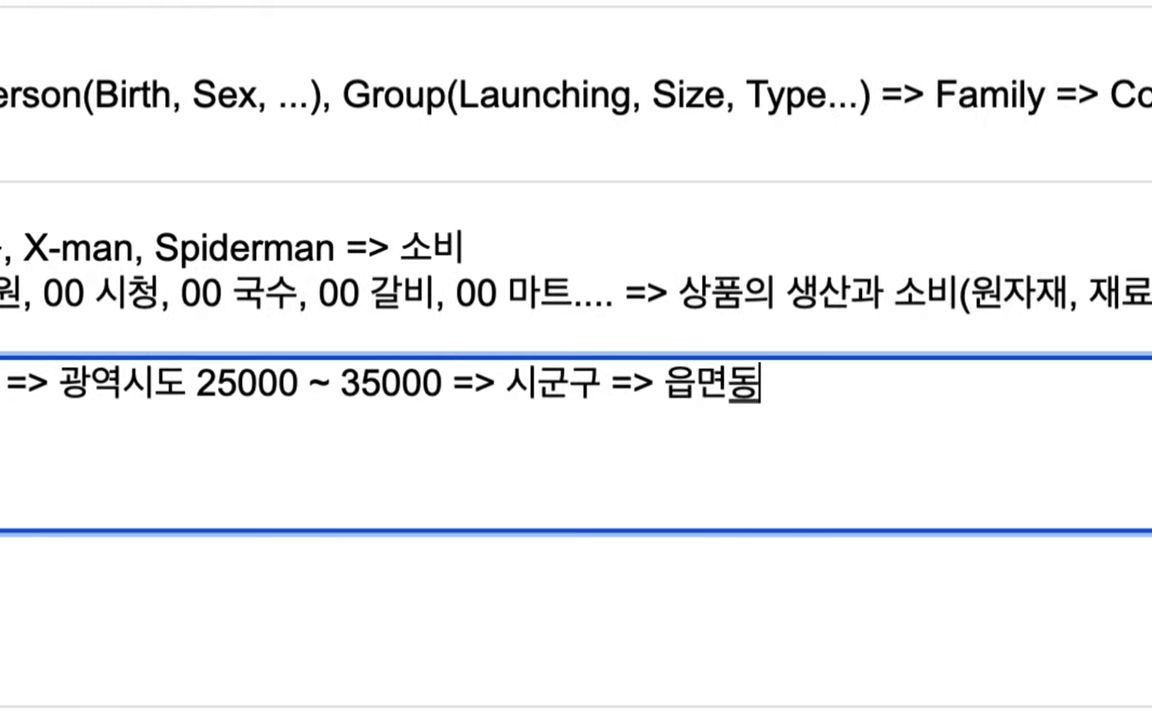
# Step: Add "GDP, PPP, GDP per Capita" after 읍면동 in the B6 note and highlight the GDP per Capita part
pyautogui.write(' GDP')
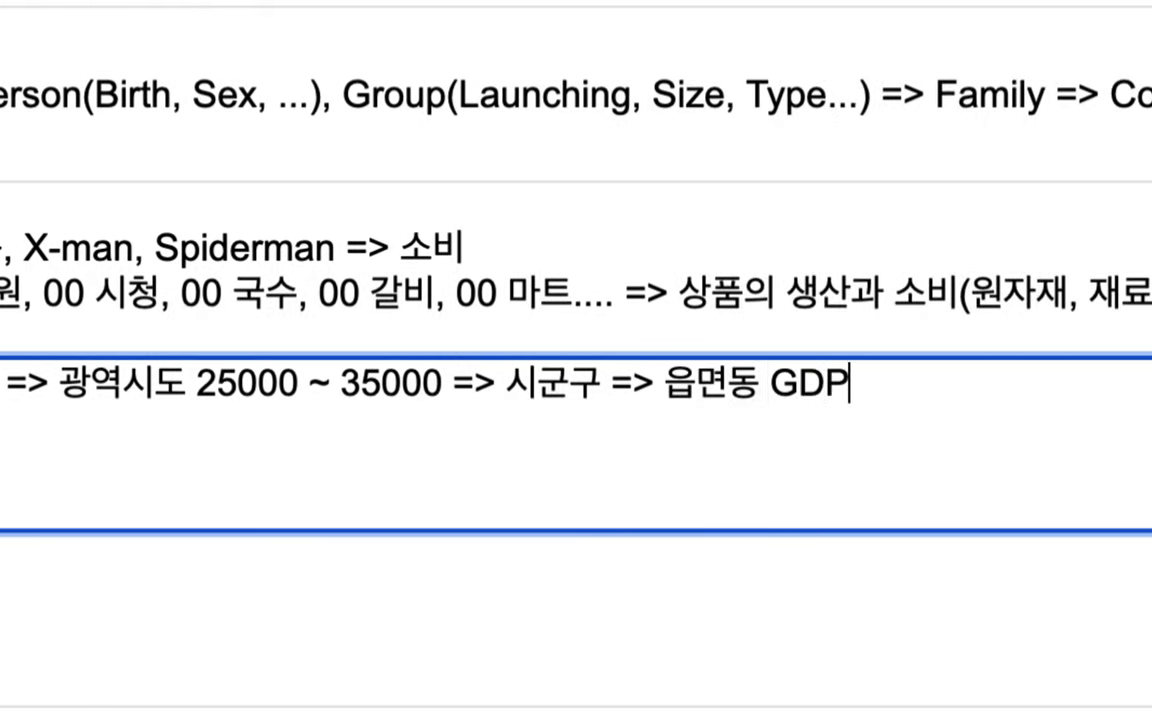
pyautogui.write(', PPP')
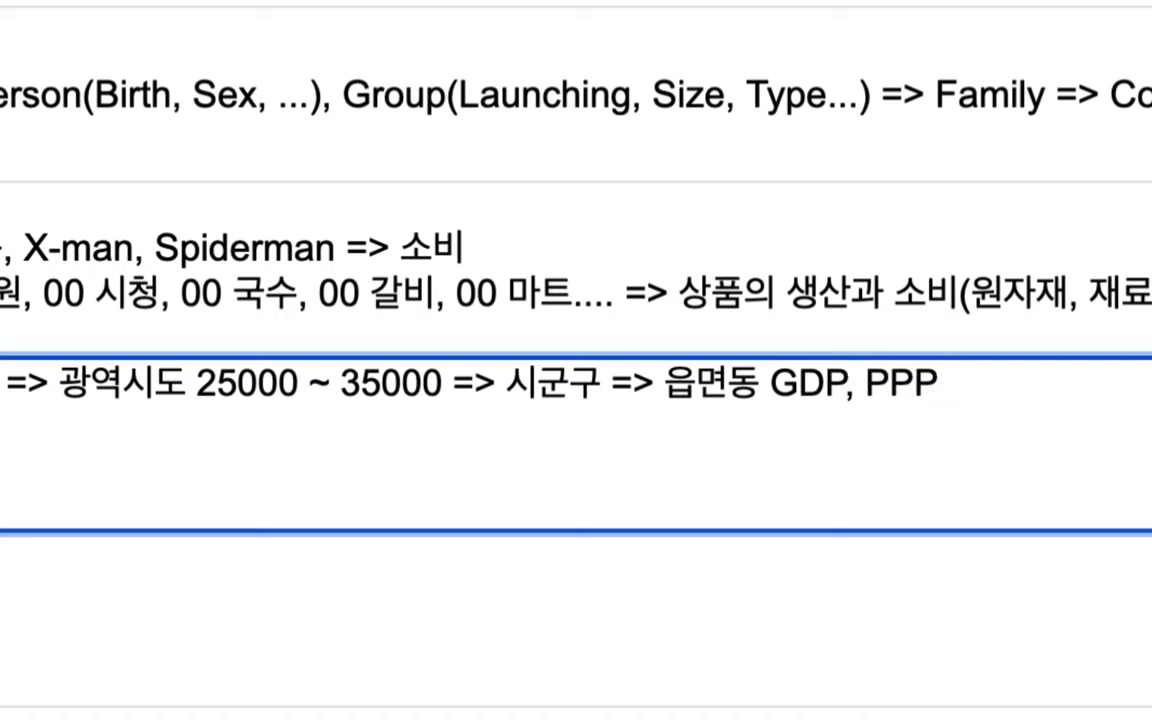
pyautogui.write(', Ge')
pyautogui.press('BackSpace')
pyautogui.write('DP ')
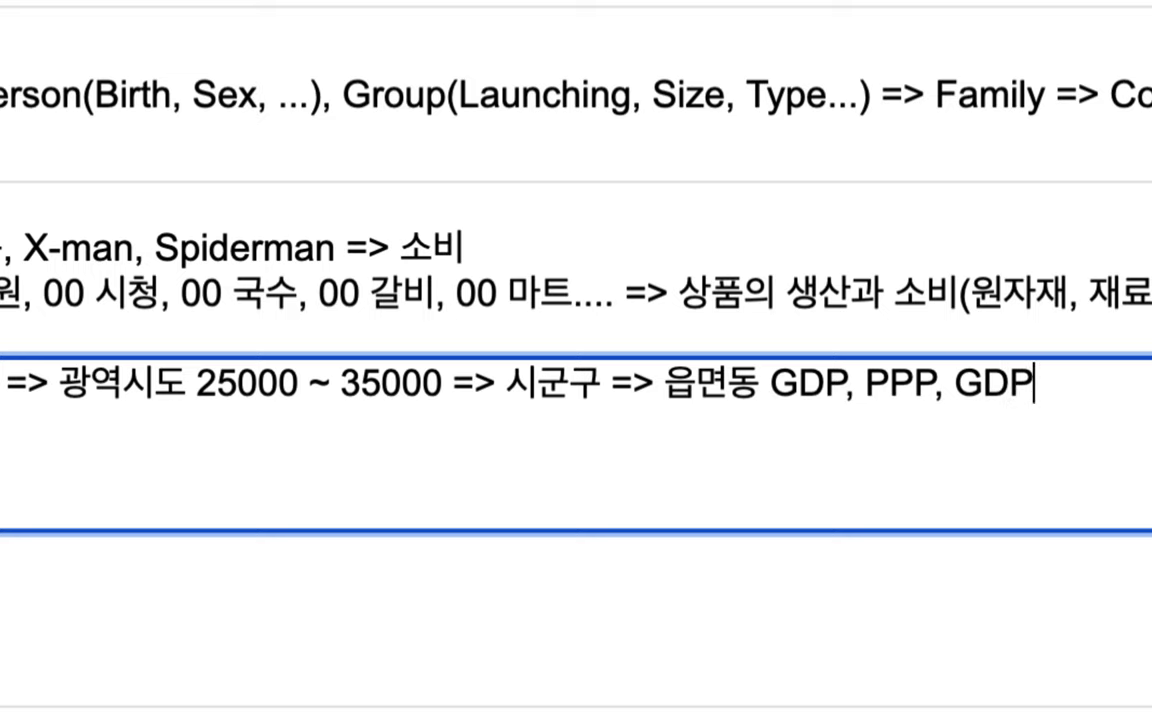
pyautogui.write('per Ca')
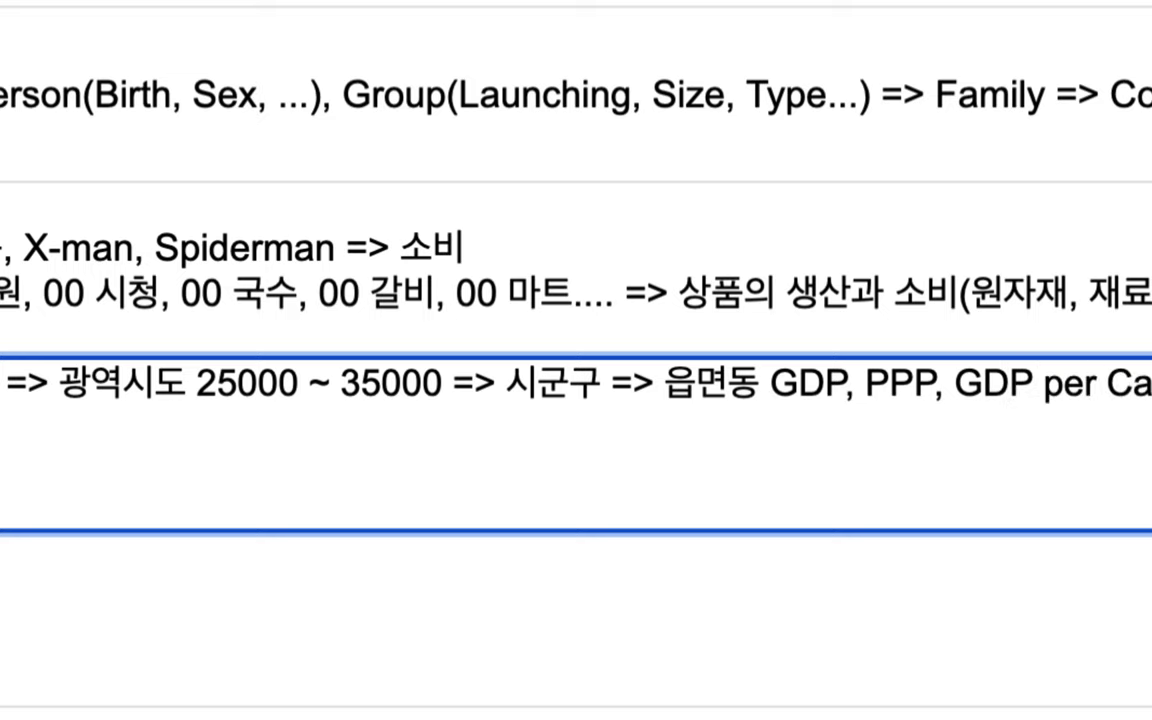
pyautogui.hscroll(5, 1144, 453)
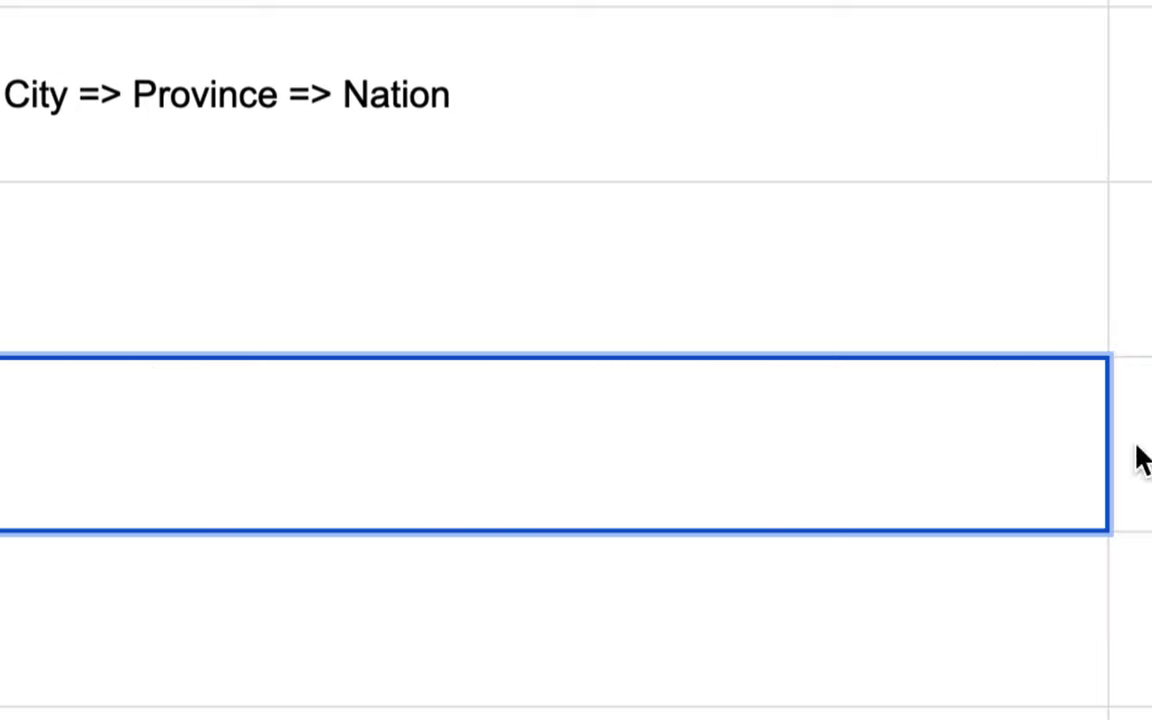
pyautogui.write('pita')
pyautogui.moveTo(275, 385); pyautogui.dragTo(505, 387)
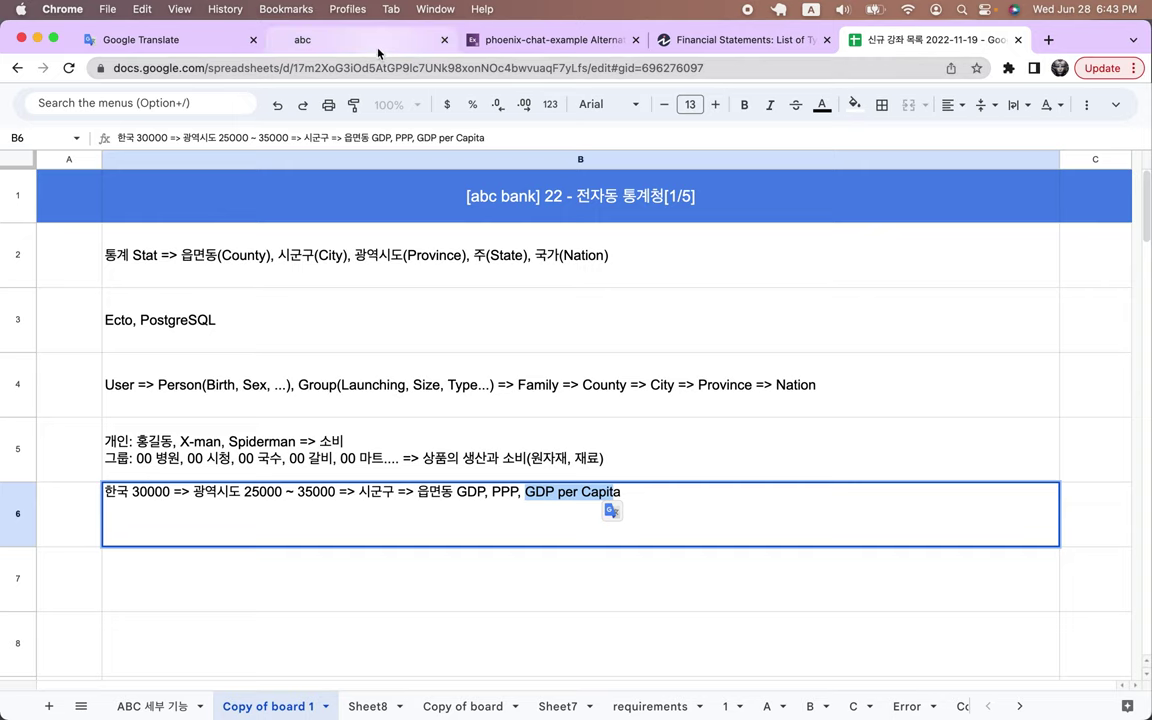
# Step: Return to the county page and examine the Living rows Consumer Price Indexes, Rent Price per Square Meter and Expense per Meal in Home
pyautogui.click(339, 40)
pyautogui.scroll(-2, 298, 448)
pyautogui.scroll(-2, 297, 447)
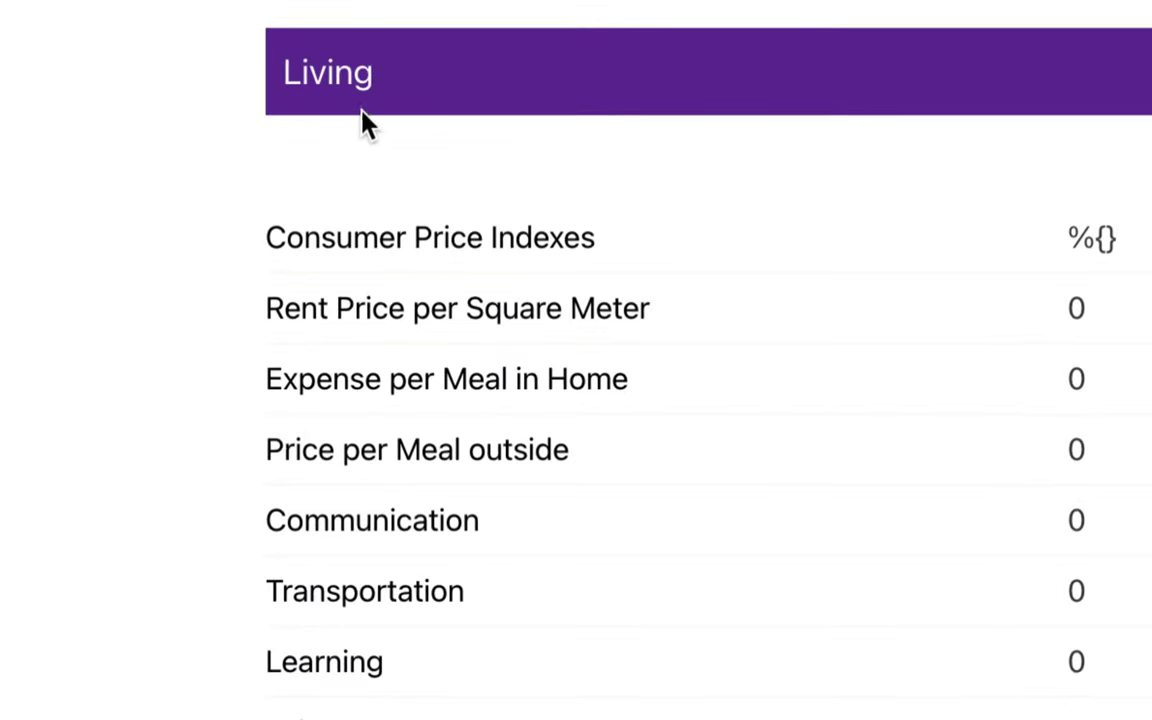
pyautogui.moveTo(322, 230); pyautogui.dragTo(565, 228)
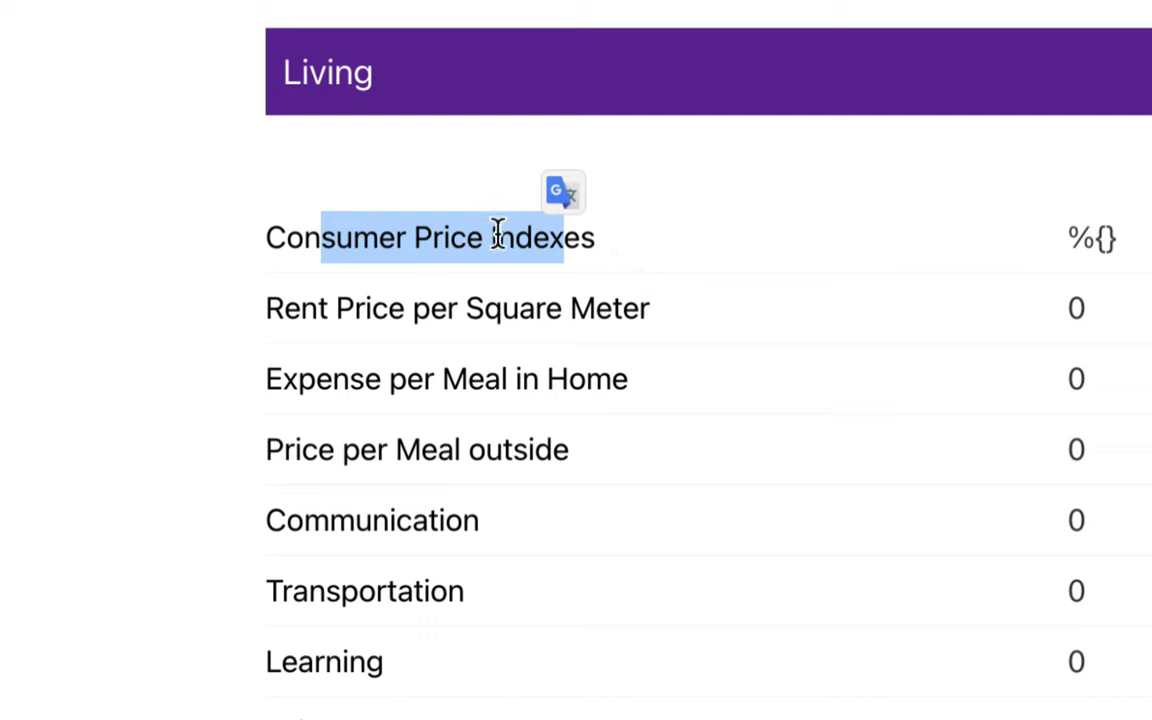
pyautogui.moveTo(355, 310); pyautogui.dragTo(578, 297)
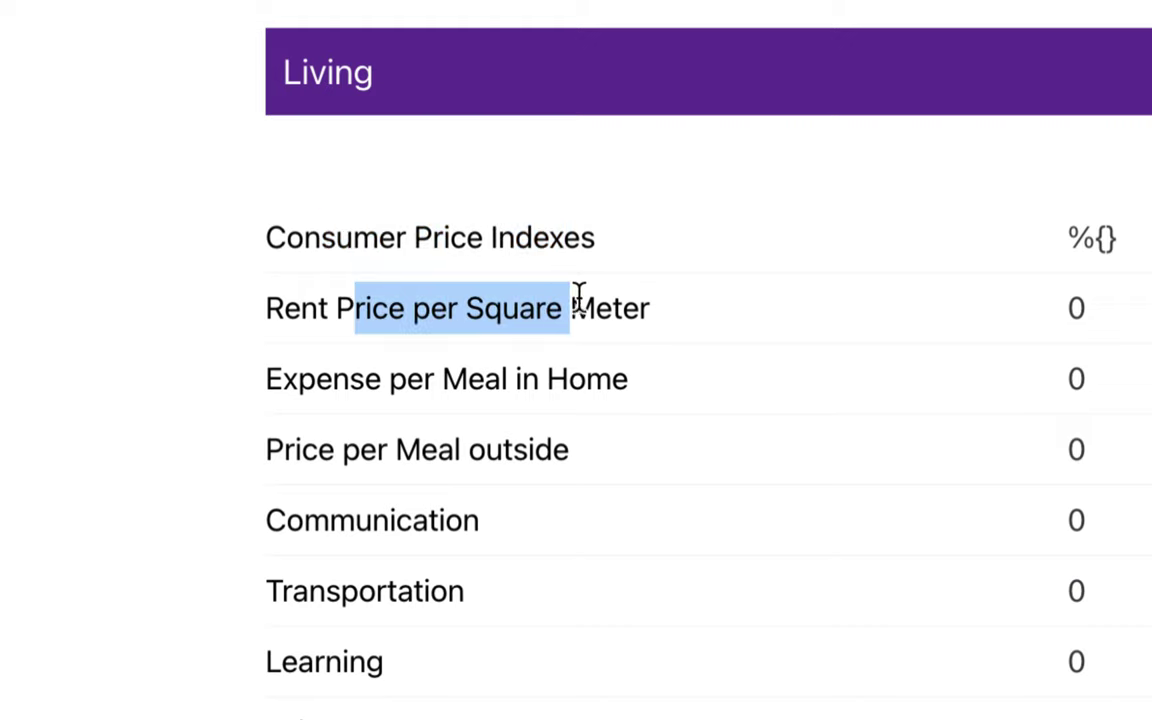
pyautogui.click(316, 306)
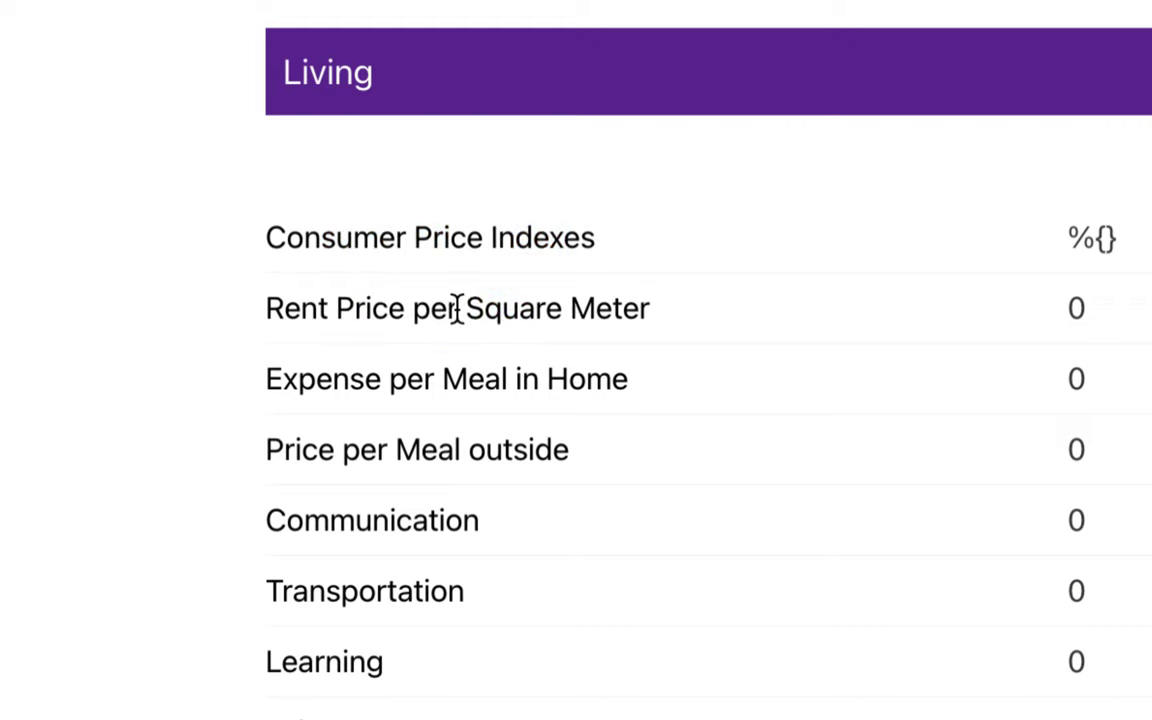
pyautogui.scroll(-4, 457, 308)
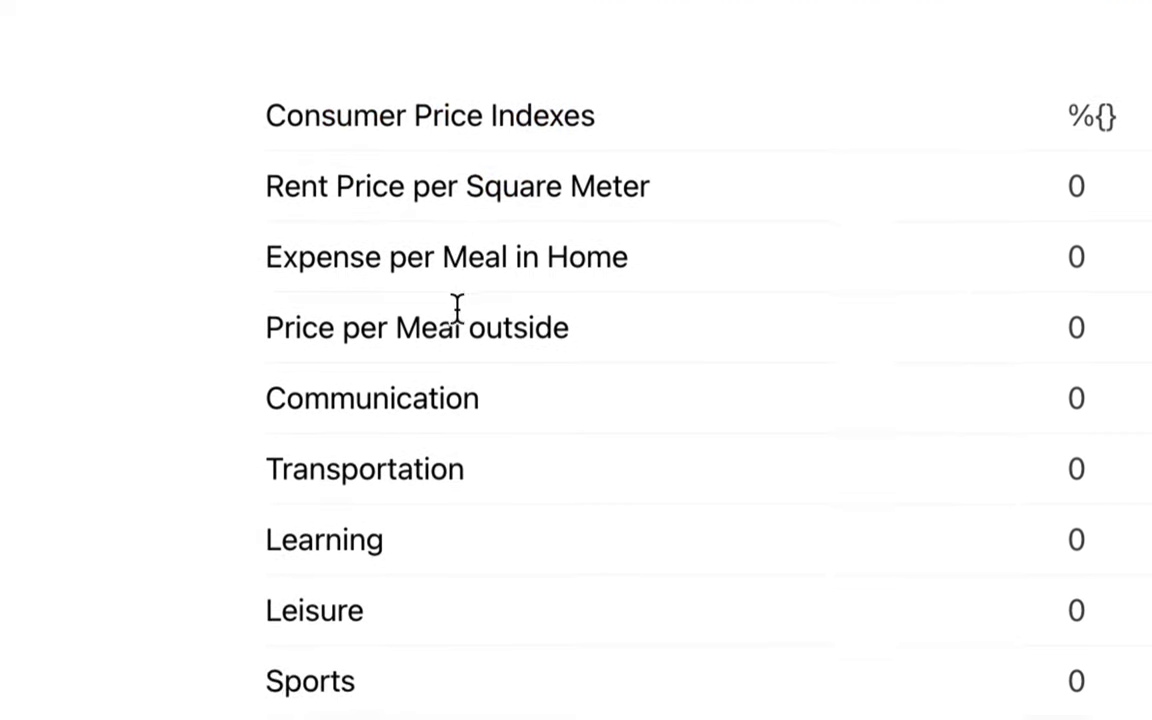
pyautogui.moveTo(380, 204); pyautogui.dragTo(584, 204)
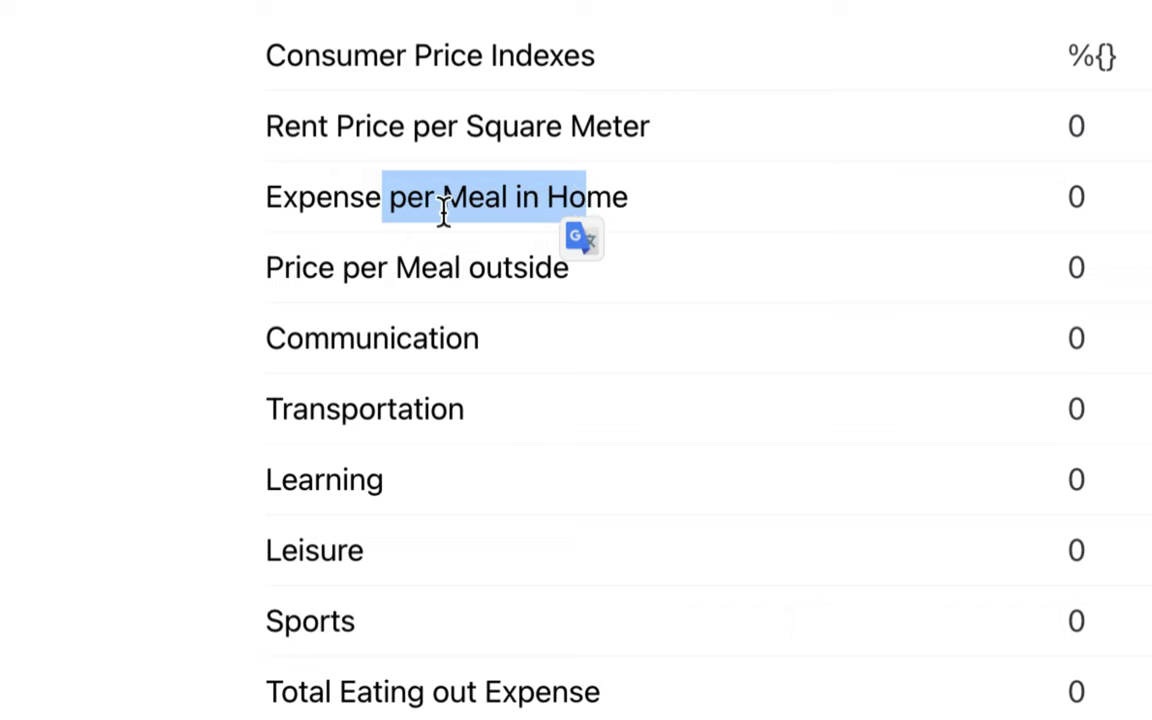
pyautogui.moveTo(316, 200); pyautogui.dragTo(587, 215)
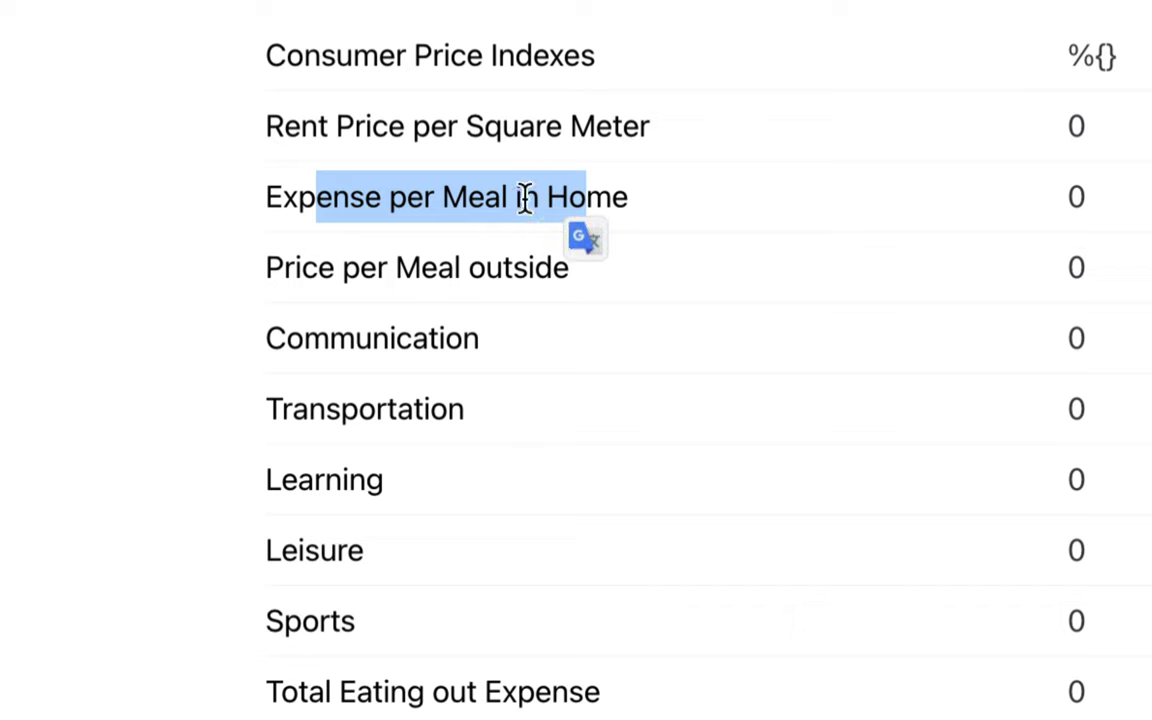
# Step: Copy the label "Expense per Meal in Home" and look through the remaining county sections down to Energy
pyautogui.click(301, 206)
pyautogui.moveTo(267, 205); pyautogui.dragTo(631, 223)
pyautogui.press('super+c')
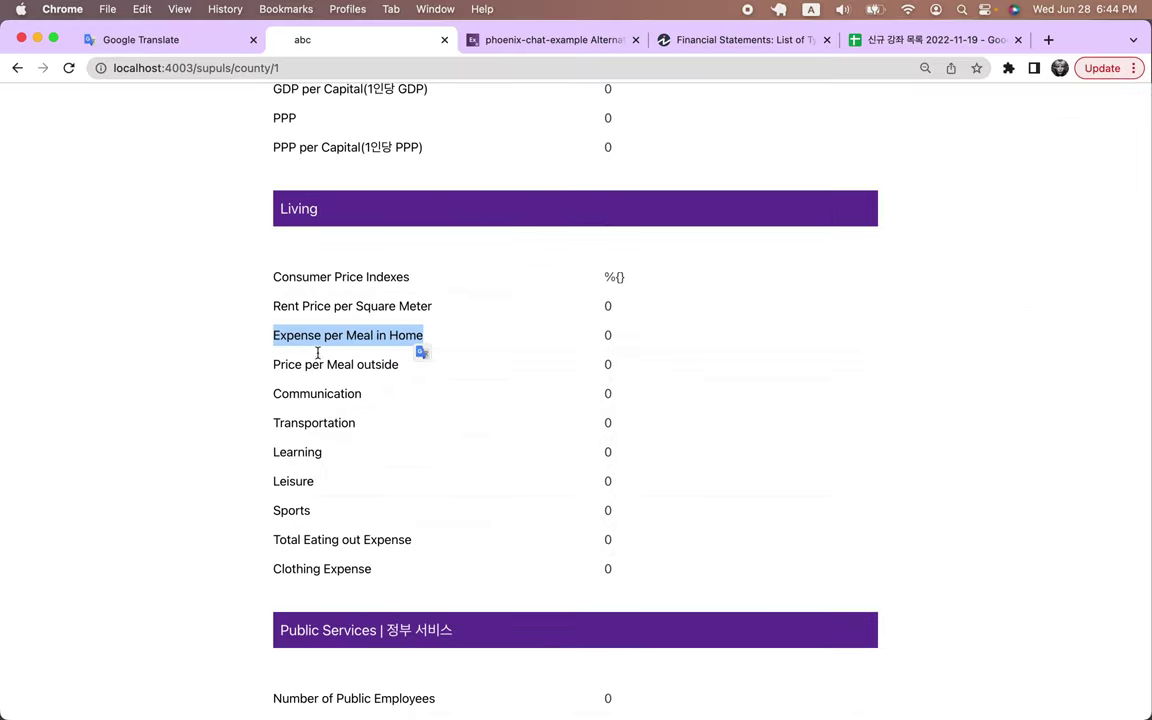
pyautogui.scroll(-15, 296, 411)
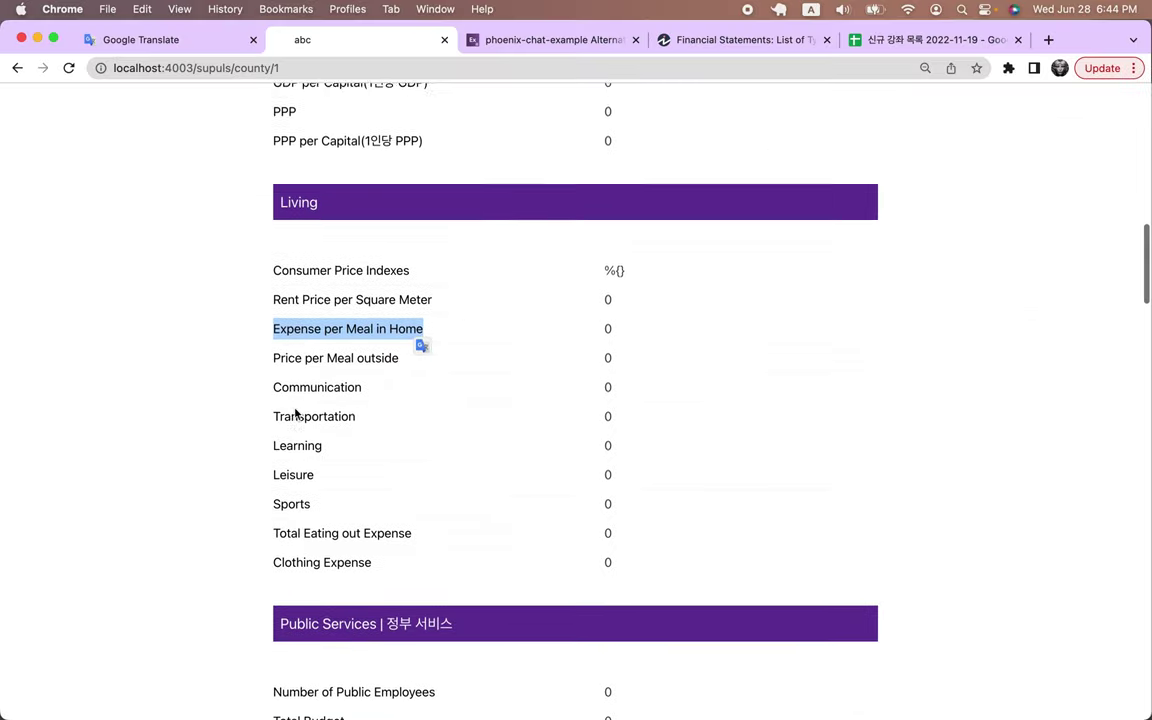
pyautogui.scroll(-15, 296, 413)
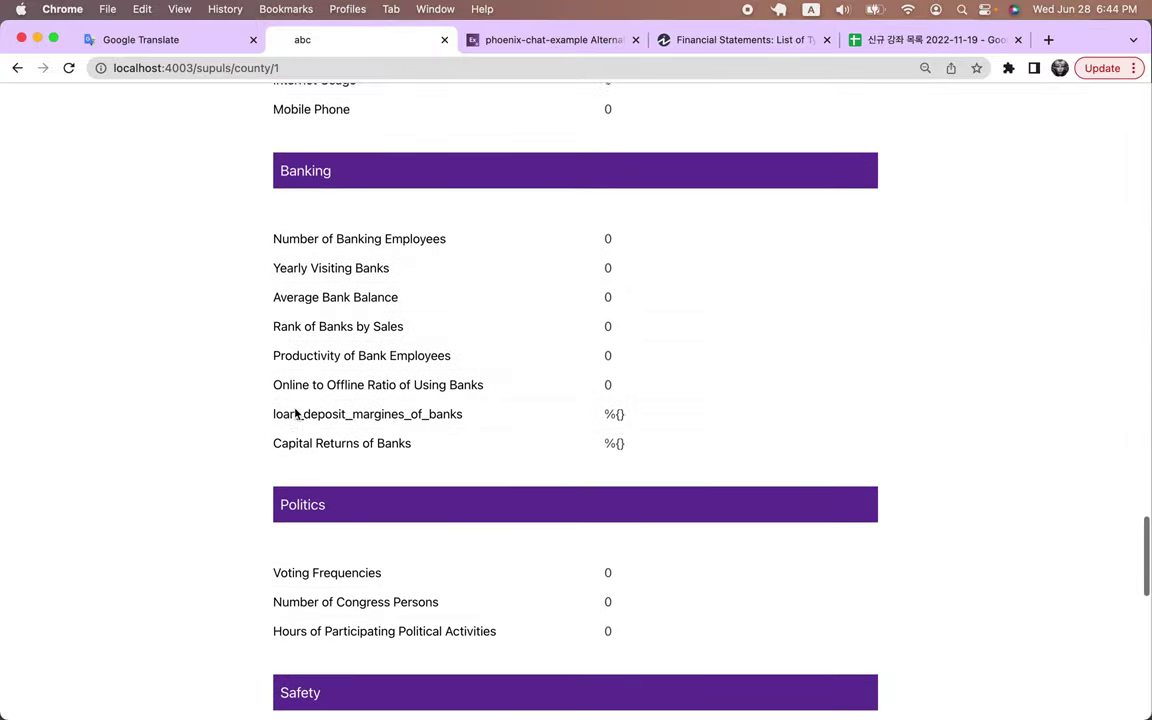
pyautogui.scroll(-4, 296, 413)
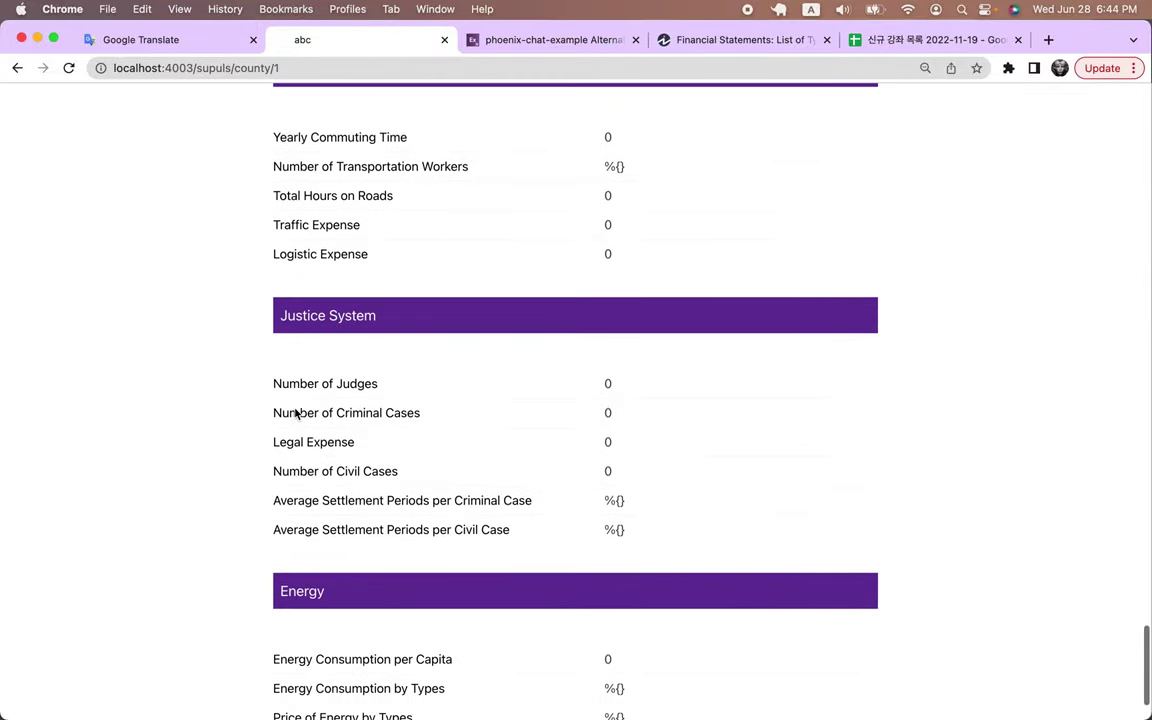
# Step: Switch to the notes spreadsheet and paste "Expense per Meal in Home" into cell B7
pyautogui.click(893, 48)
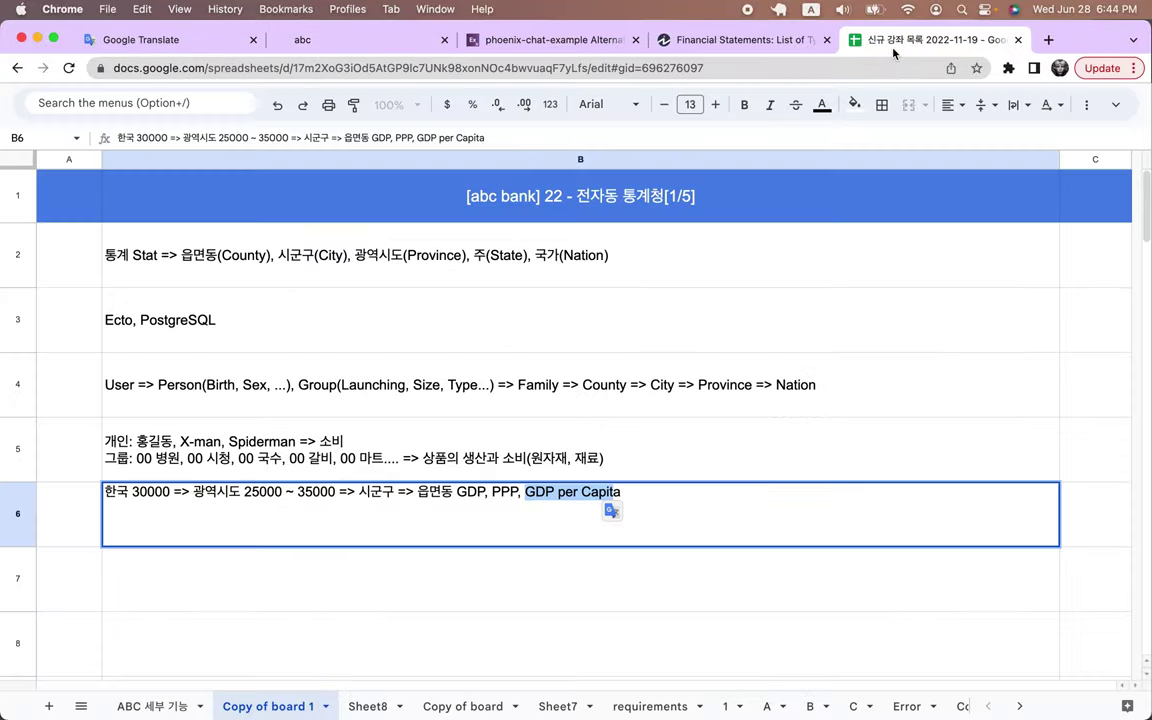
pyautogui.click(136, 578)
pyautogui.press('Return')
pyautogui.press('super+v')
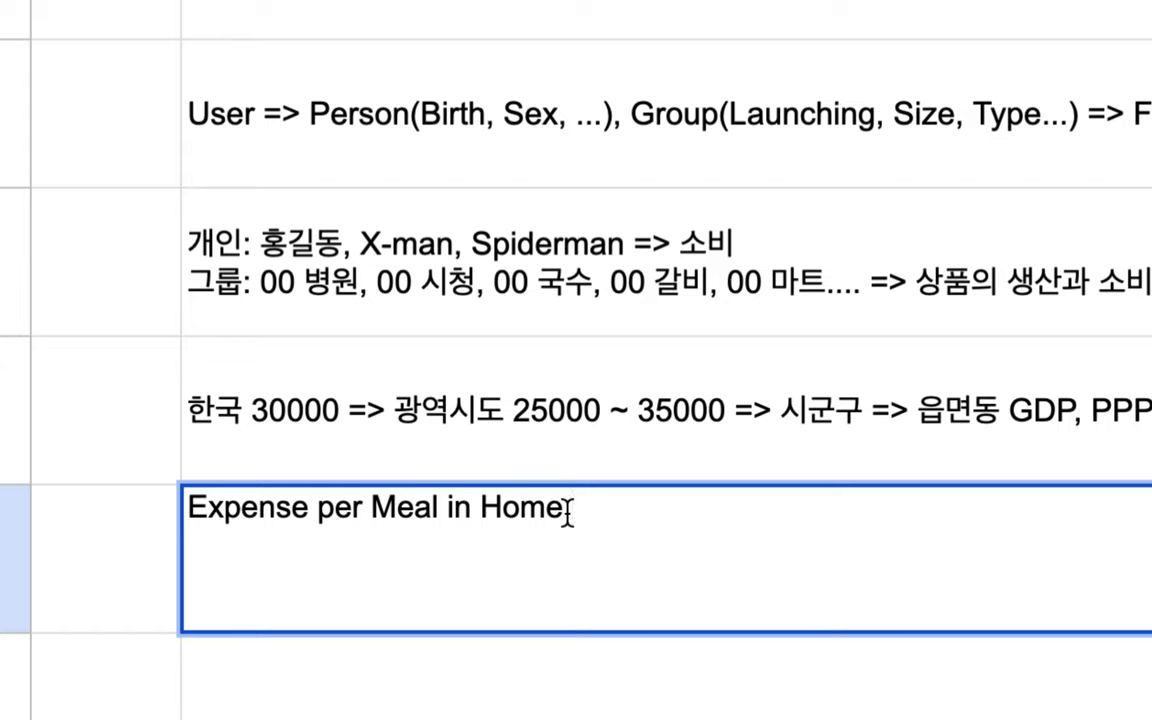
# Step: Append "=> 가정에서 식비 지출" to the Expense per Meal in Home note in B7
pyautogui.write('=> rk')
pyautogui.press('BackSpace')
pyautogui.press('BackSpace')
pyautogui.write('가정에서 ')
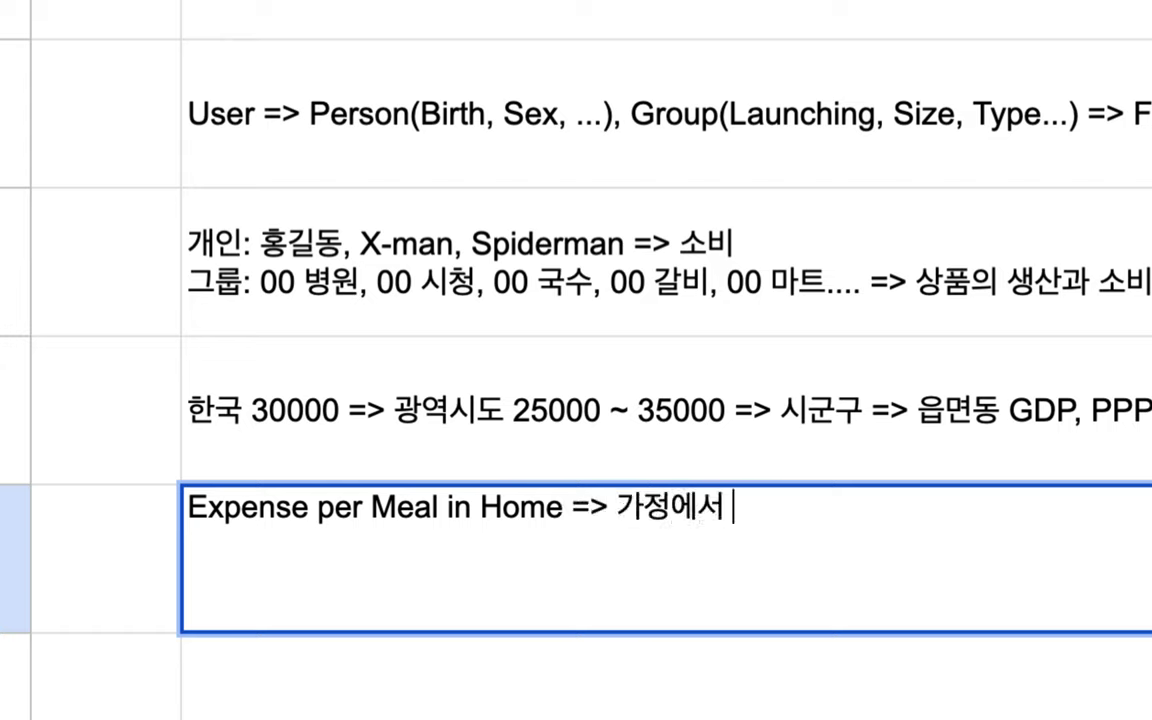
pyautogui.write('식비 ')
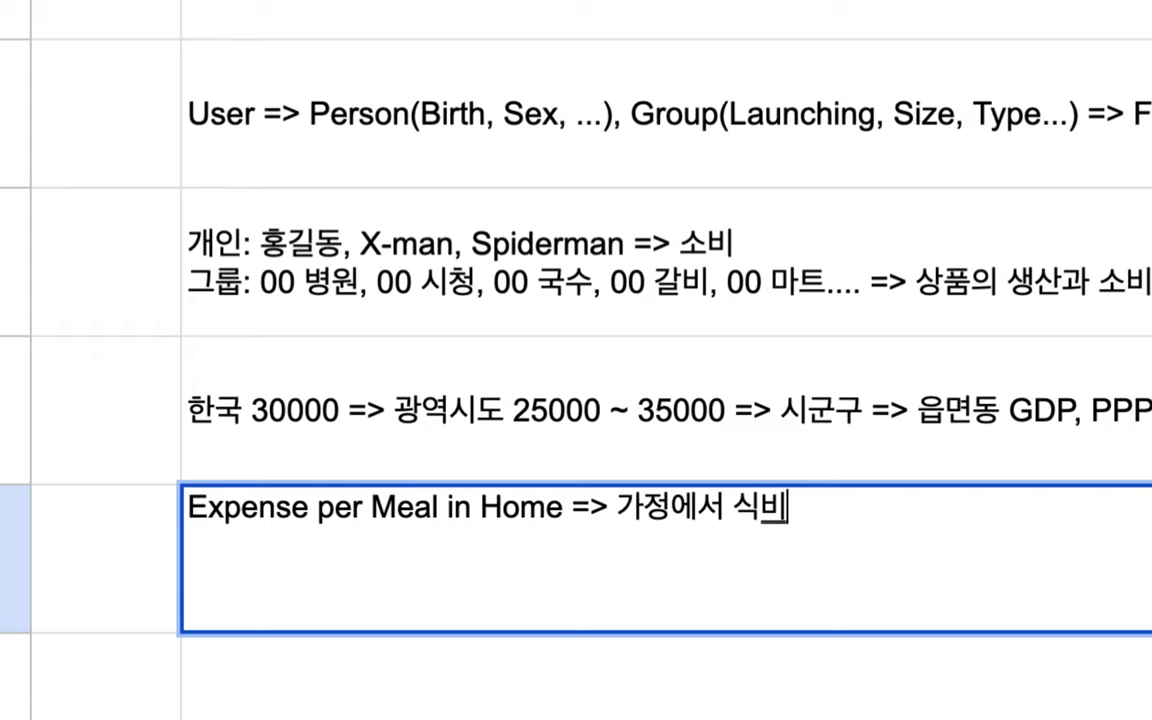
pyautogui.write('지출')
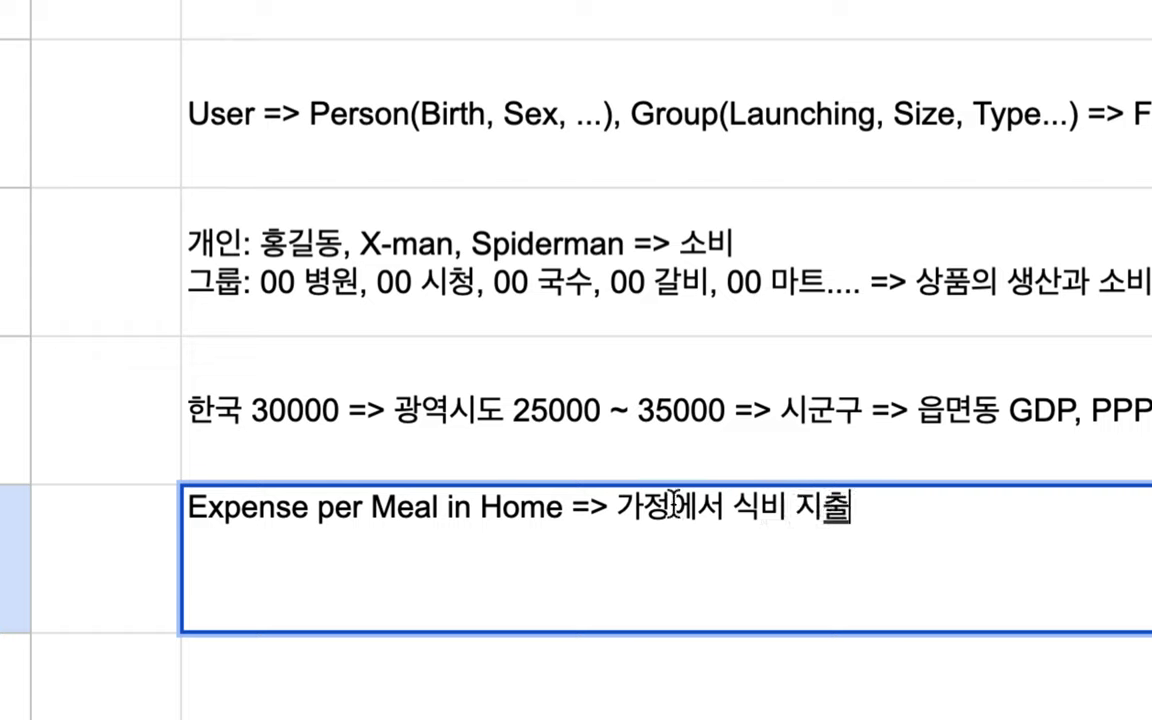
# Step: Change 가정에서 to 가정의 in the B7 note and append "/1인당 => Distribution" after 지출
pyautogui.moveTo(675, 500); pyautogui.dragTo(722, 503)
pyautogui.write('의')
pyautogui.click(850, 518)
pyautogui.write('/')
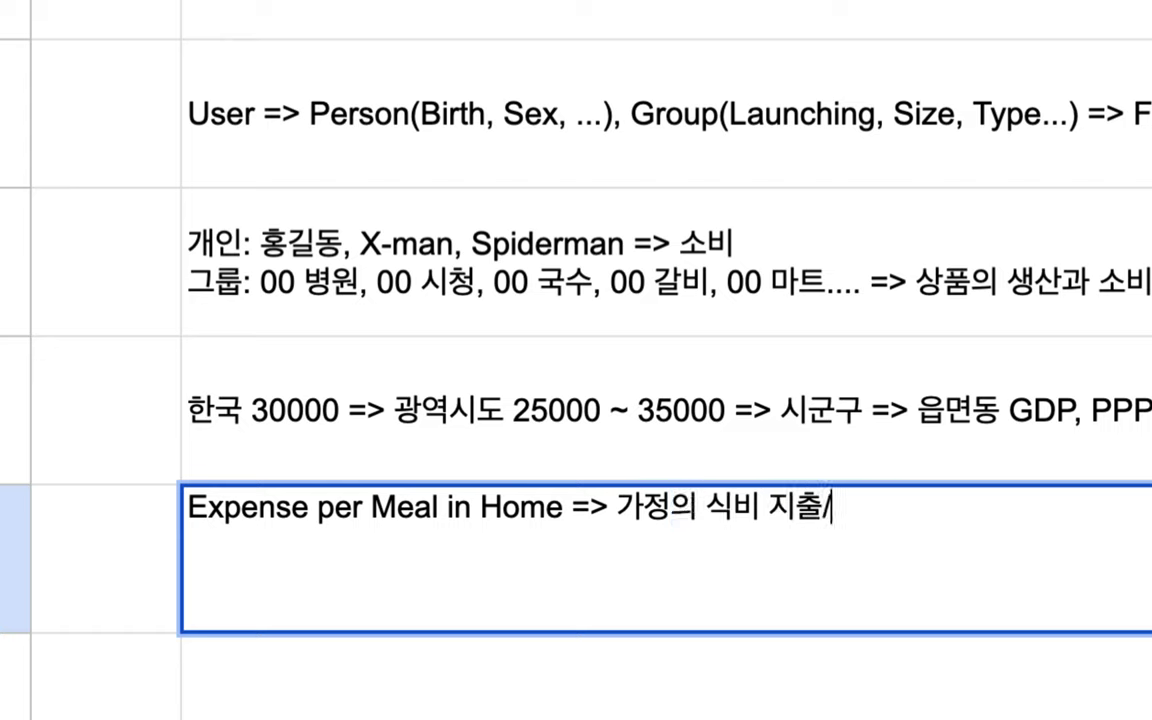
pyautogui.write('1인당 =')
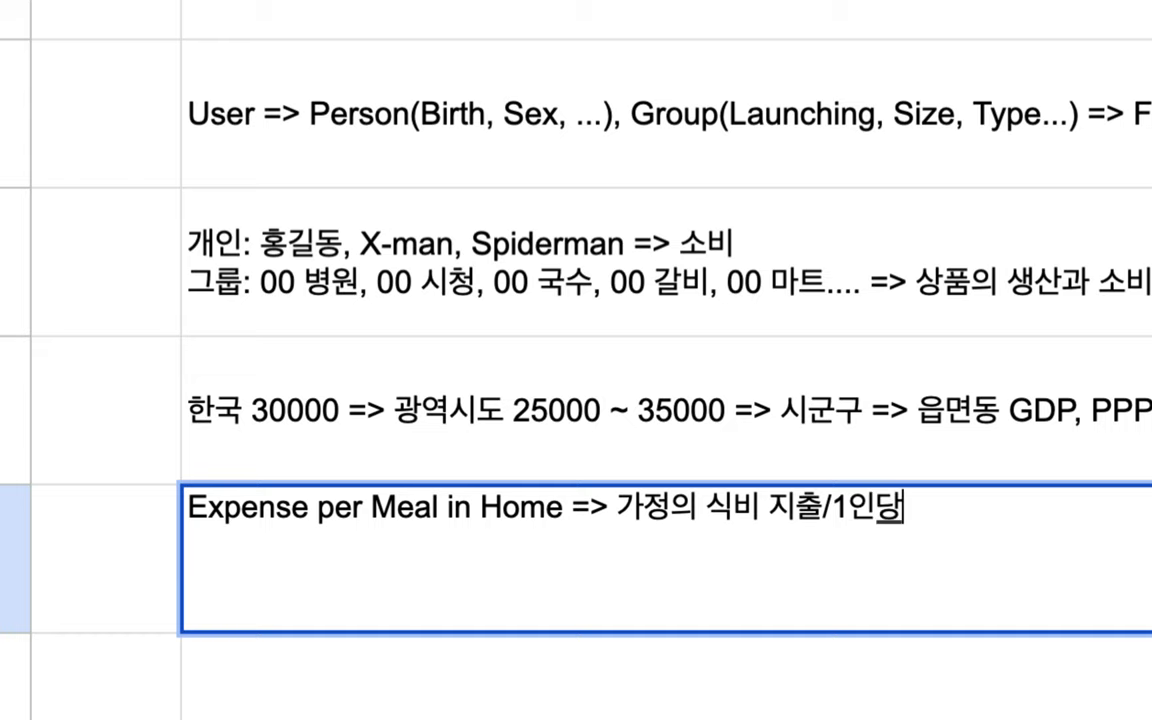
pyautogui.write('> ')
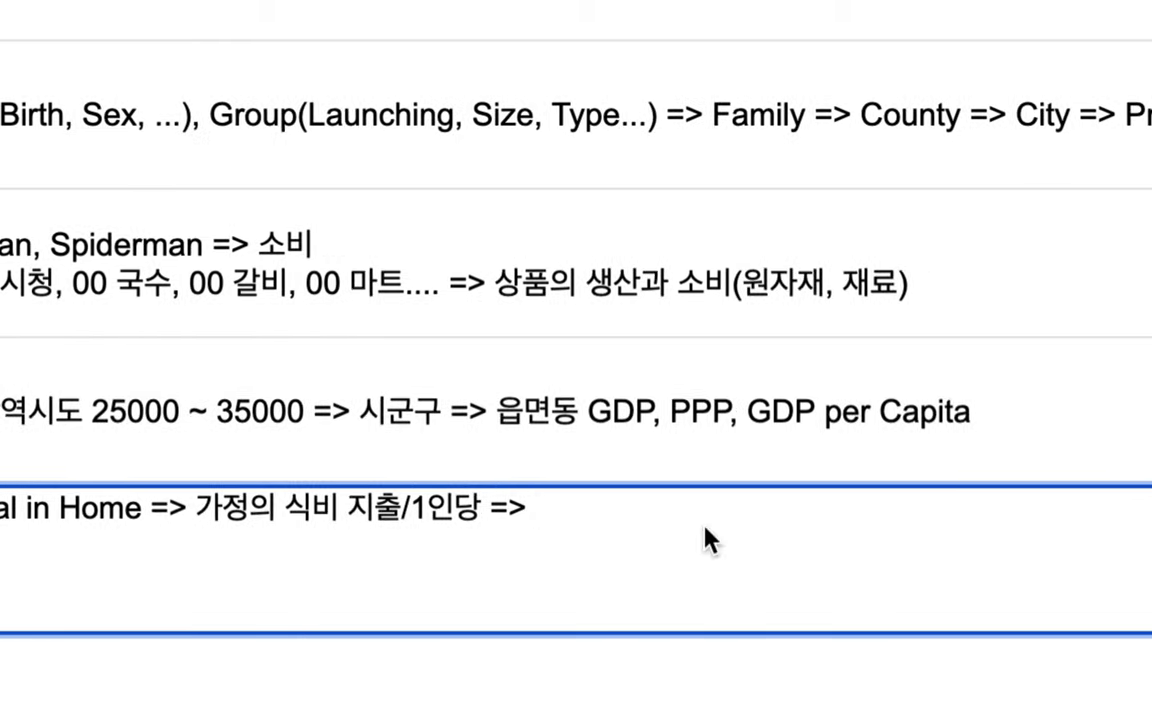
pyautogui.write('D')
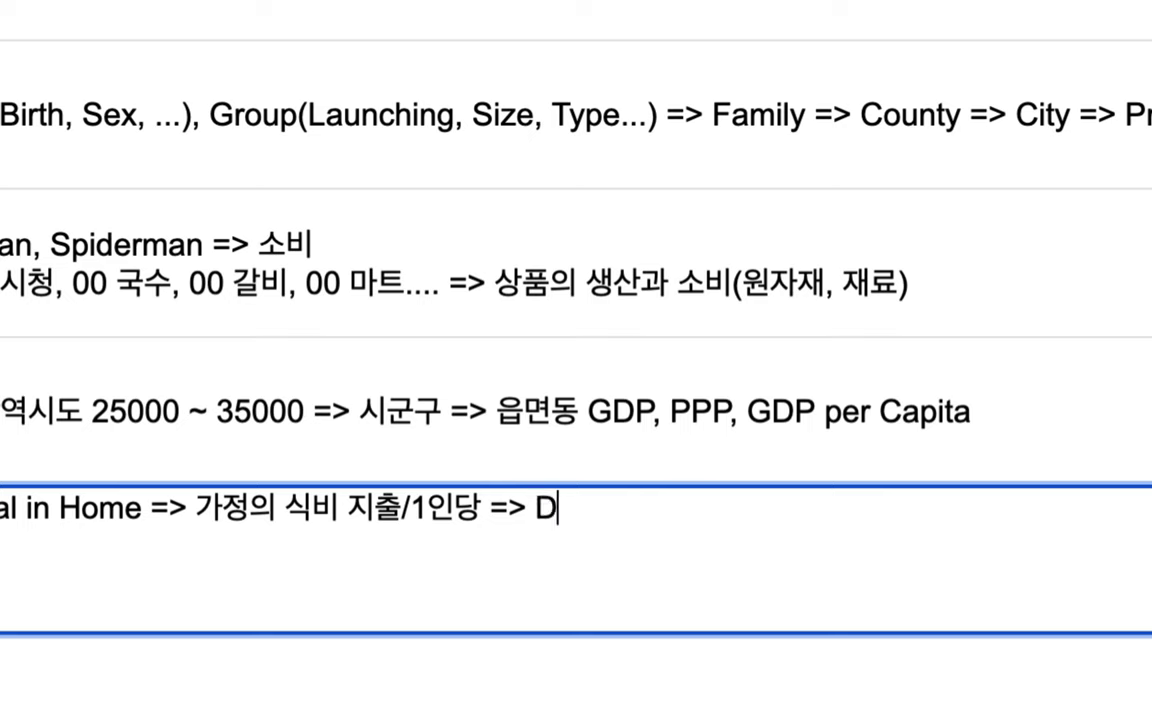
pyautogui.write('istribution')
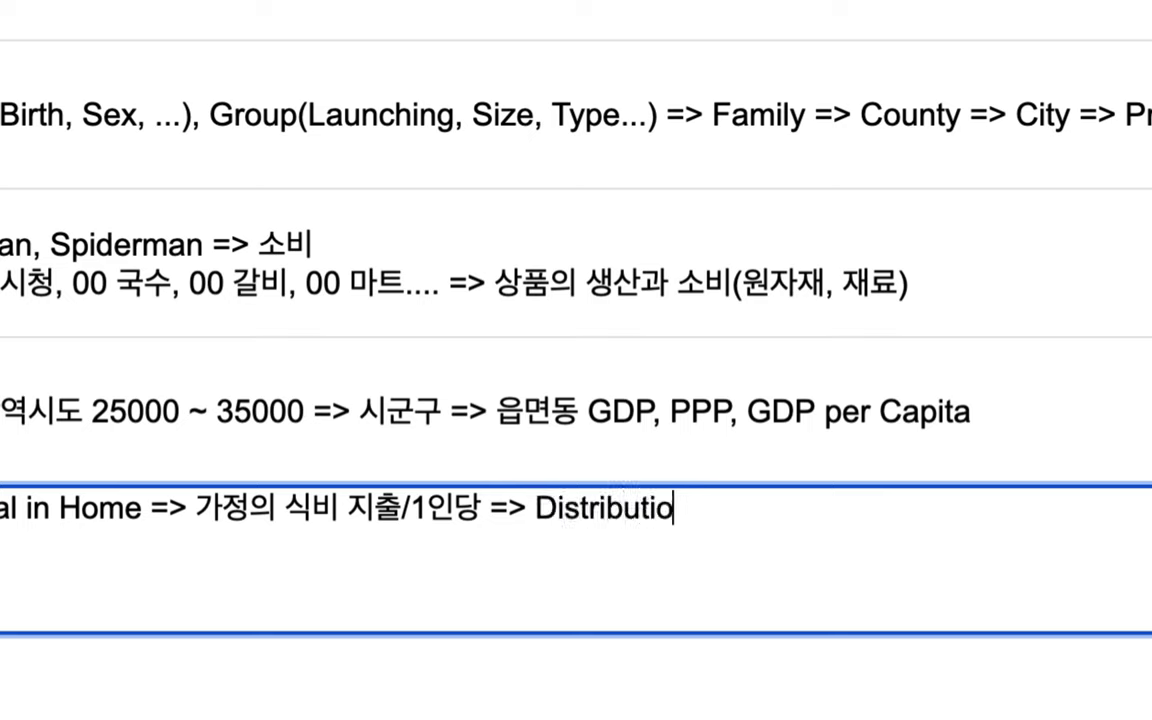
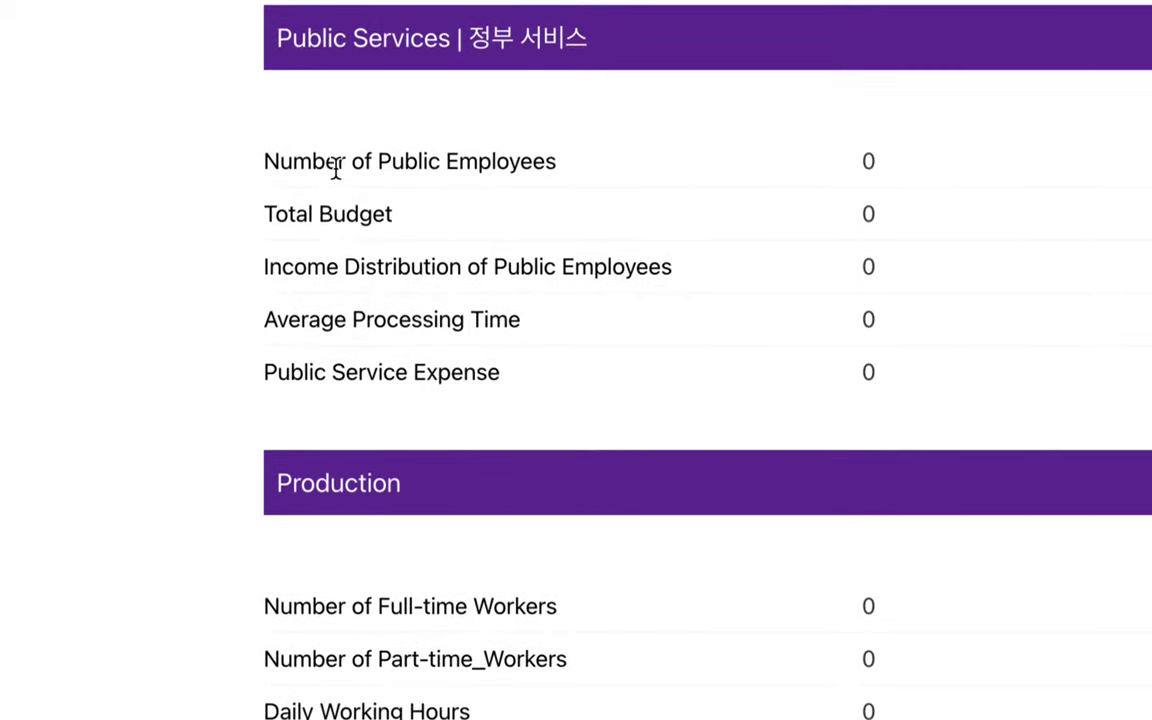
# Step: Examine Number of Public Employees under Public Services and the worker count, Daily Working Hours and Labor Productivity rows under Production
pyautogui.moveTo(338, 162); pyautogui.dragTo(516, 165)
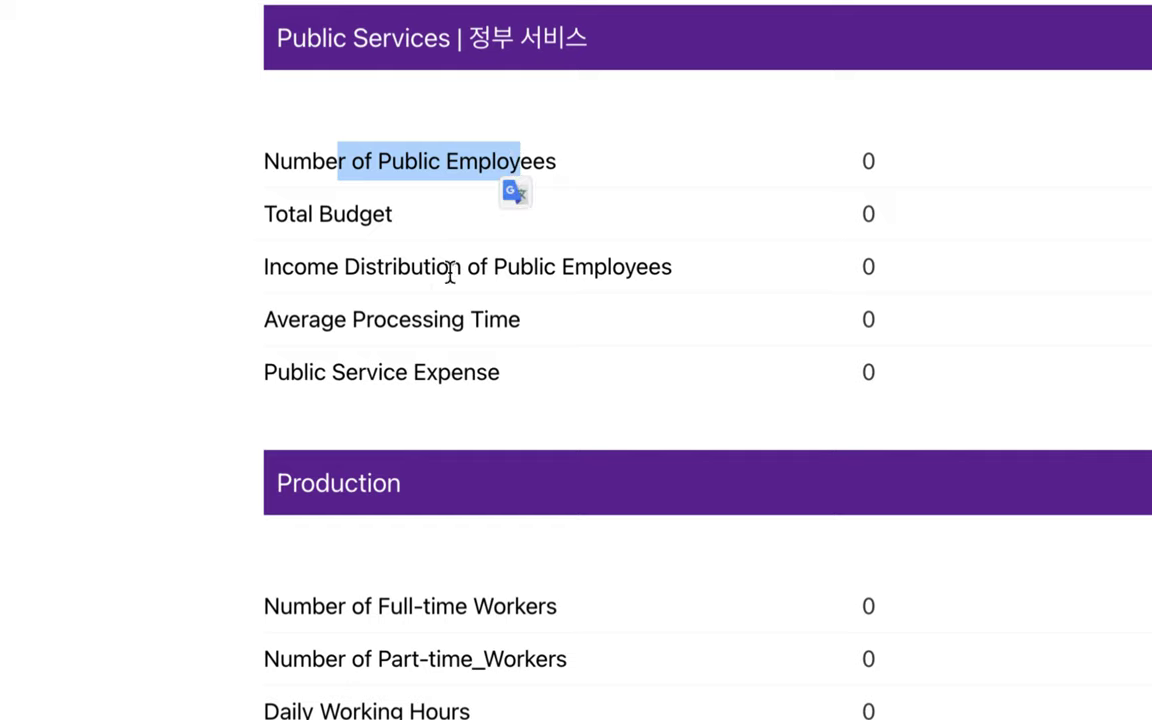
pyautogui.scroll(-5, 437, 295)
pyautogui.scroll(-1, 437, 295)
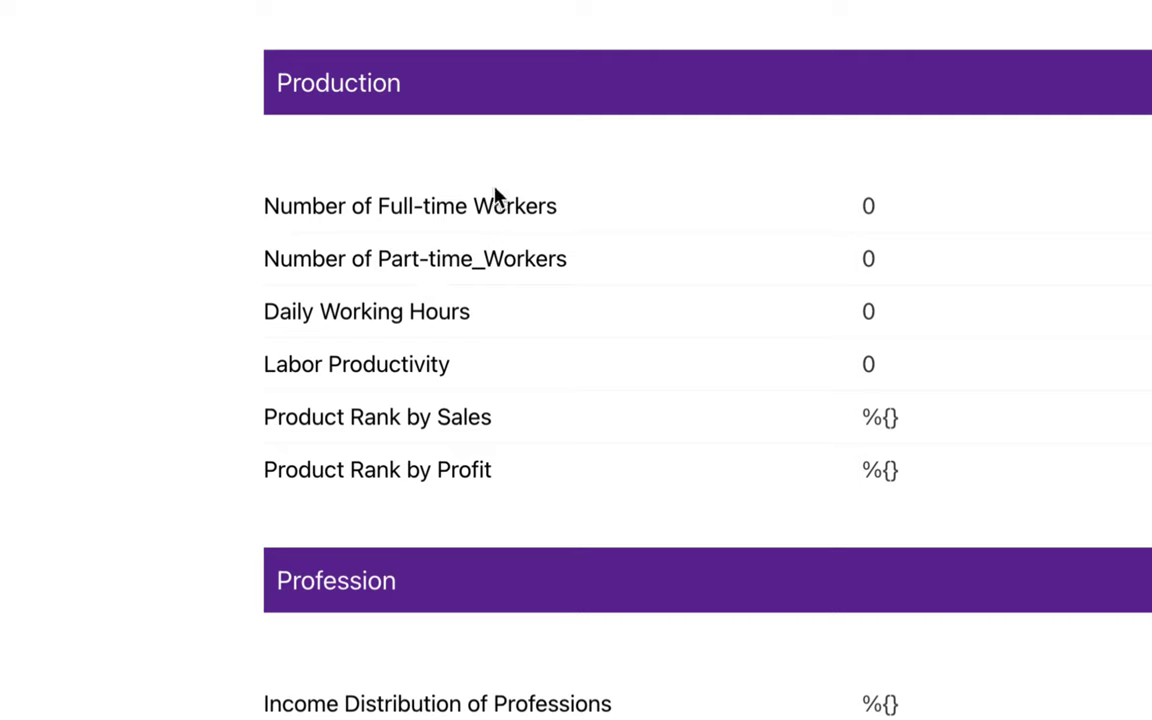
pyautogui.moveTo(337, 211); pyautogui.dragTo(519, 221)
pyautogui.moveTo(345, 259); pyautogui.dragTo(511, 260)
pyautogui.moveTo(302, 311); pyautogui.dragTo(429, 318)
pyautogui.moveTo(301, 364); pyautogui.dragTo(408, 367)
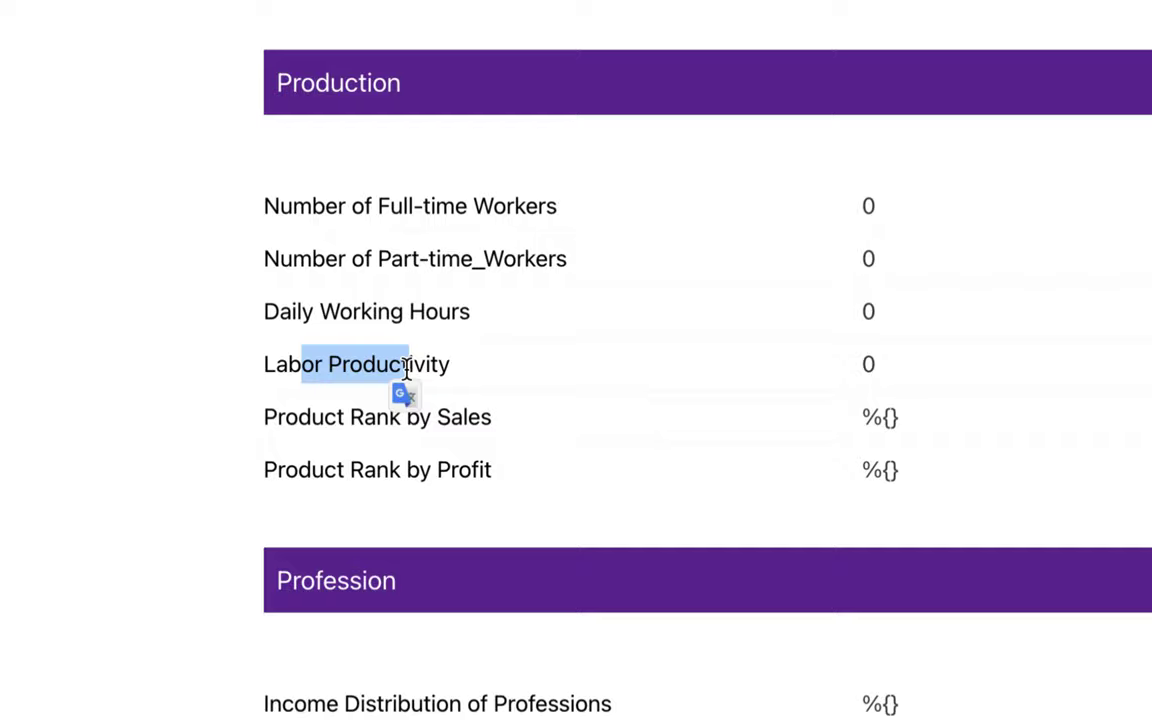
# Step: Examine the income and working-hours rows under Profession, plus Composition of Educational Professions and Average Years of Education under Education
pyautogui.scroll(-3, 406, 369)
pyautogui.scroll(-5, 406, 369)
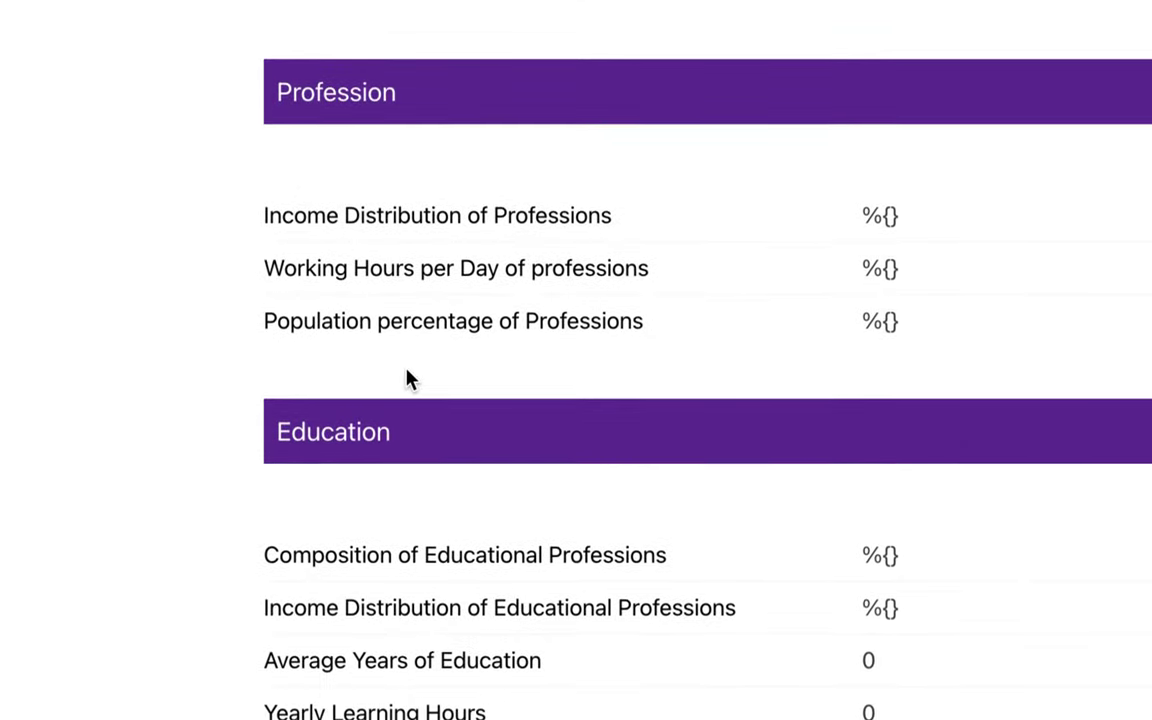
pyautogui.moveTo(393, 215); pyautogui.dragTo(515, 215)
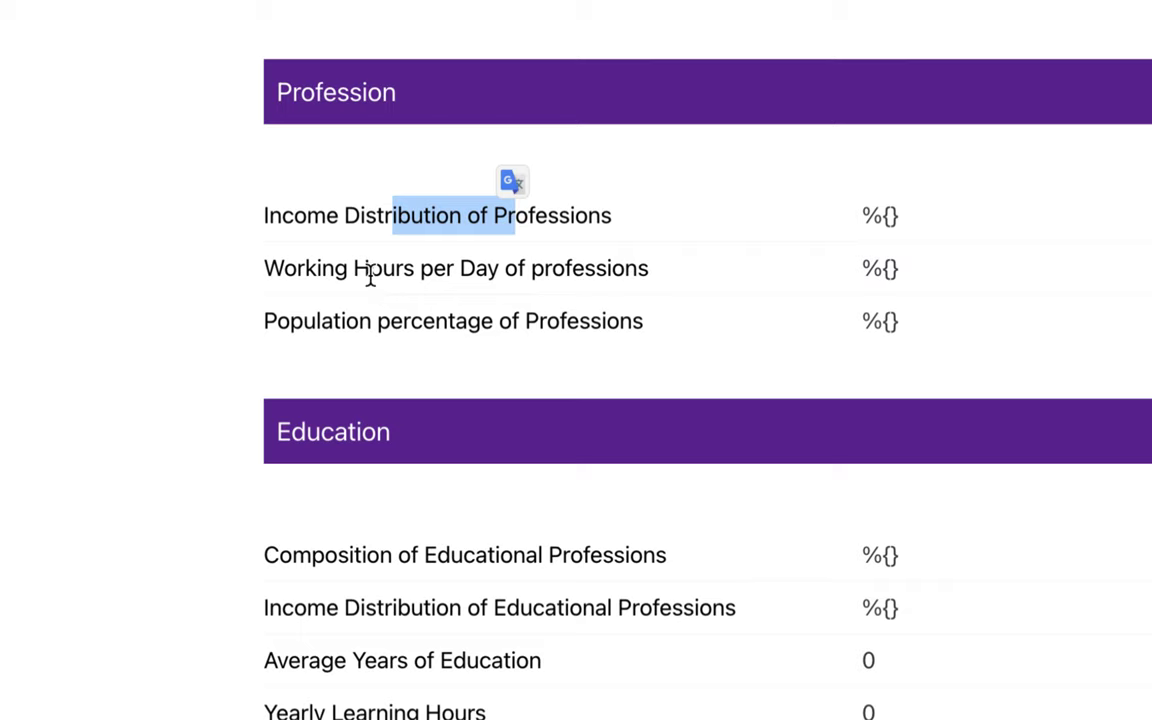
pyautogui.moveTo(370, 277); pyautogui.dragTo(532, 272)
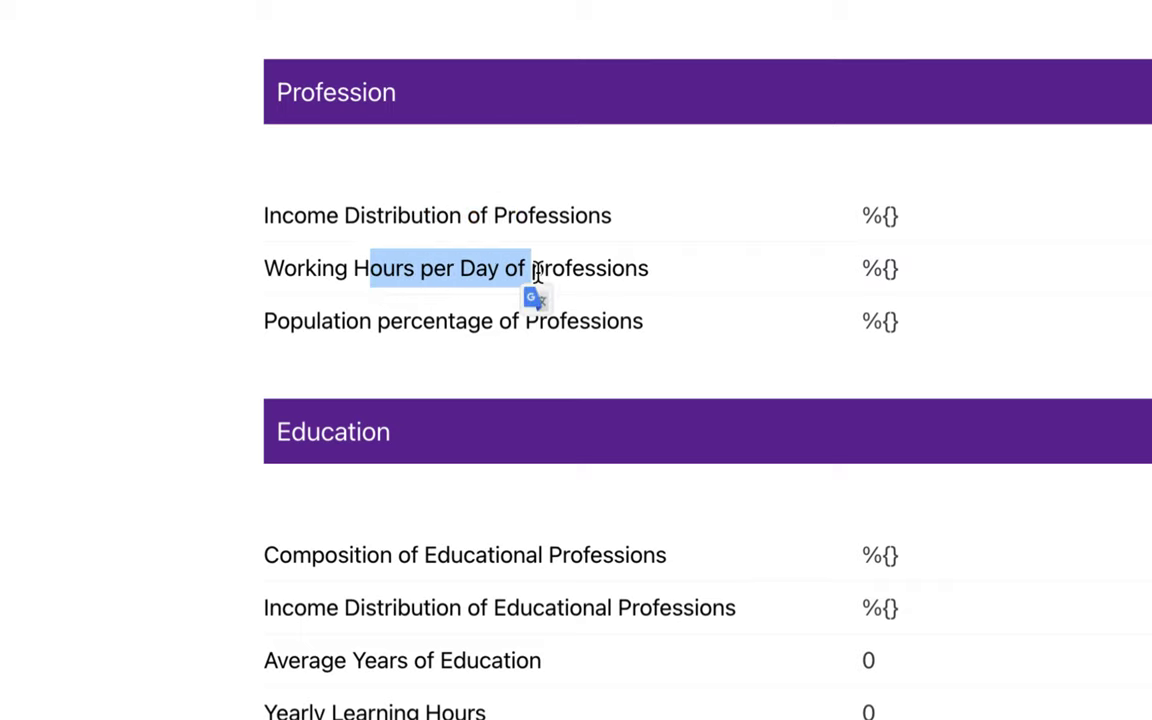
pyautogui.scroll(-5, 537, 273)
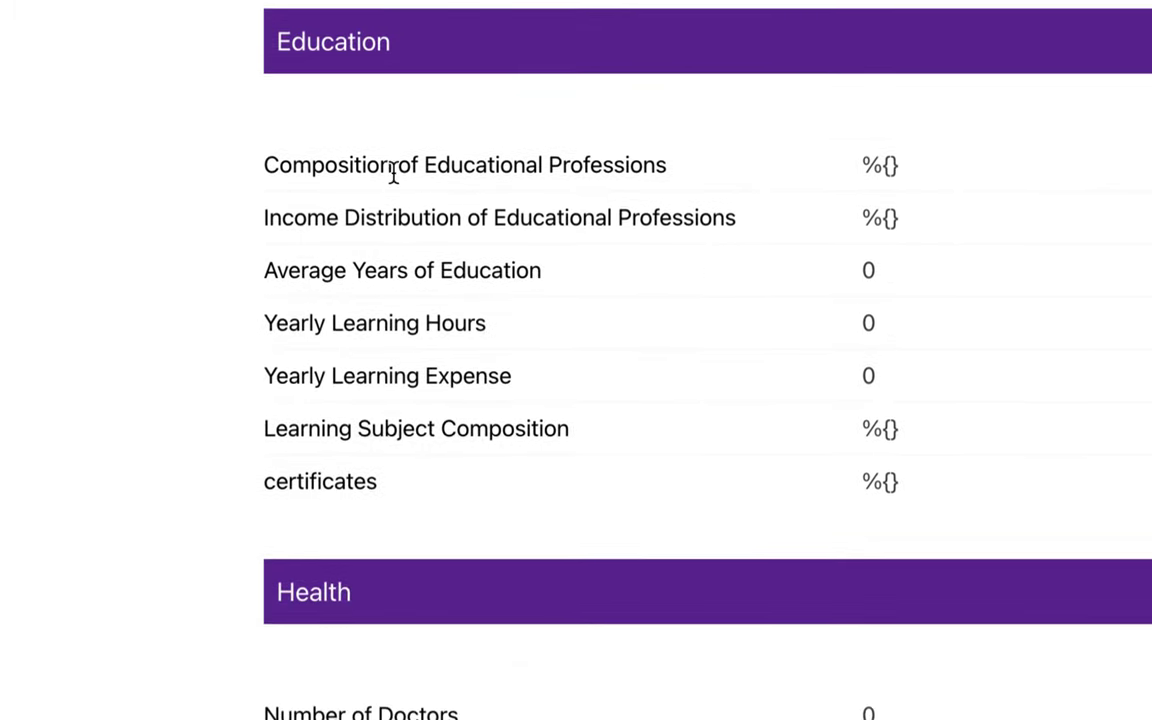
pyautogui.moveTo(385, 172); pyautogui.dragTo(540, 190)
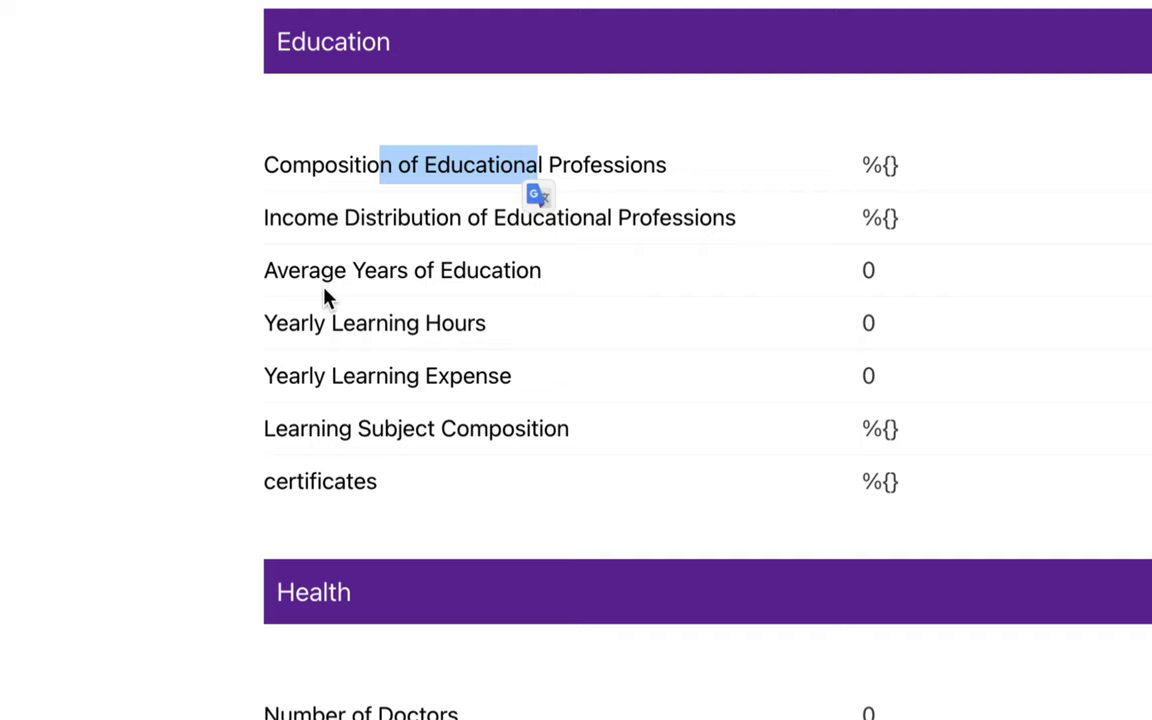
pyautogui.moveTo(333, 270); pyautogui.dragTo(440, 270)
pyautogui.scroll(-2, 440, 270)
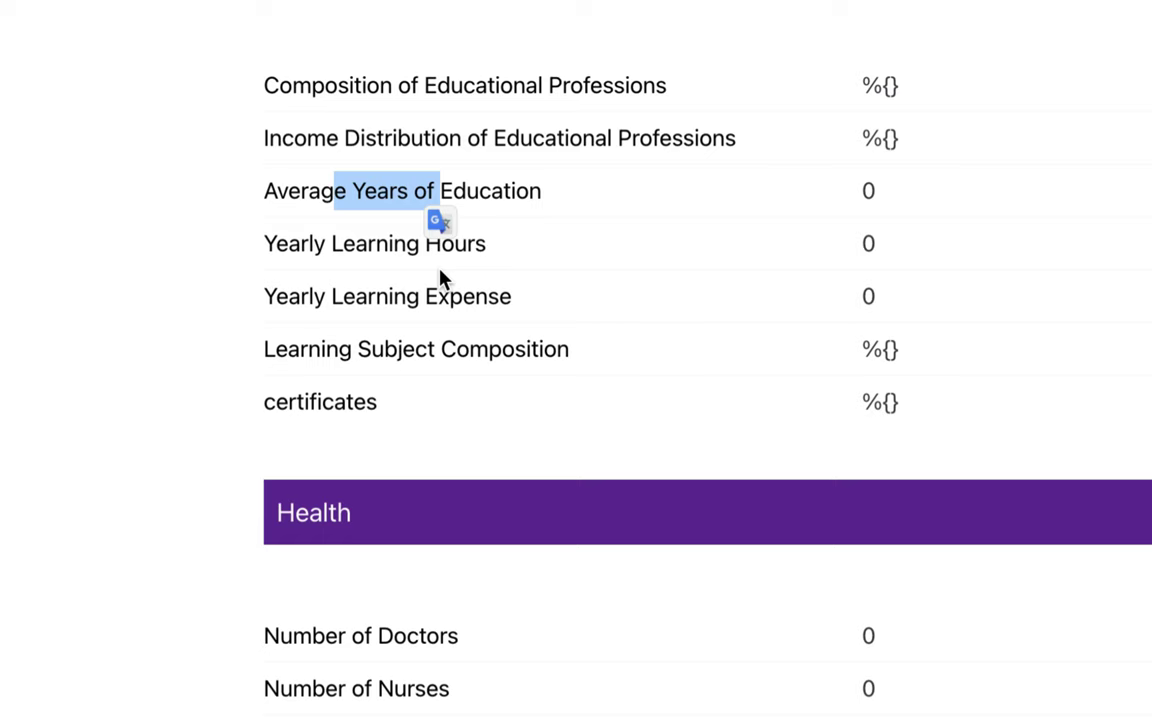
pyautogui.scroll(-2, 441, 278)
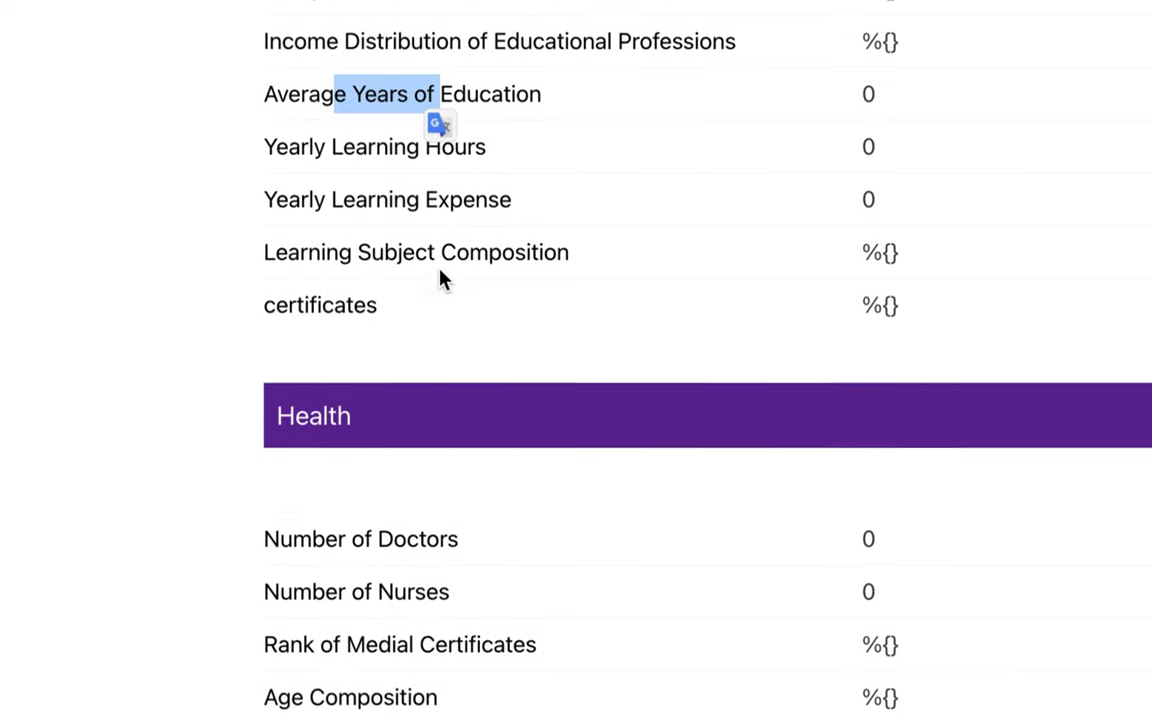
# Step: Examine the Health rows covering doctors, nurses, hospital waiting, Expense of Disease for Cured, Average Expense and Number of Visiting Hospital
pyautogui.scroll(-6, 441, 278)
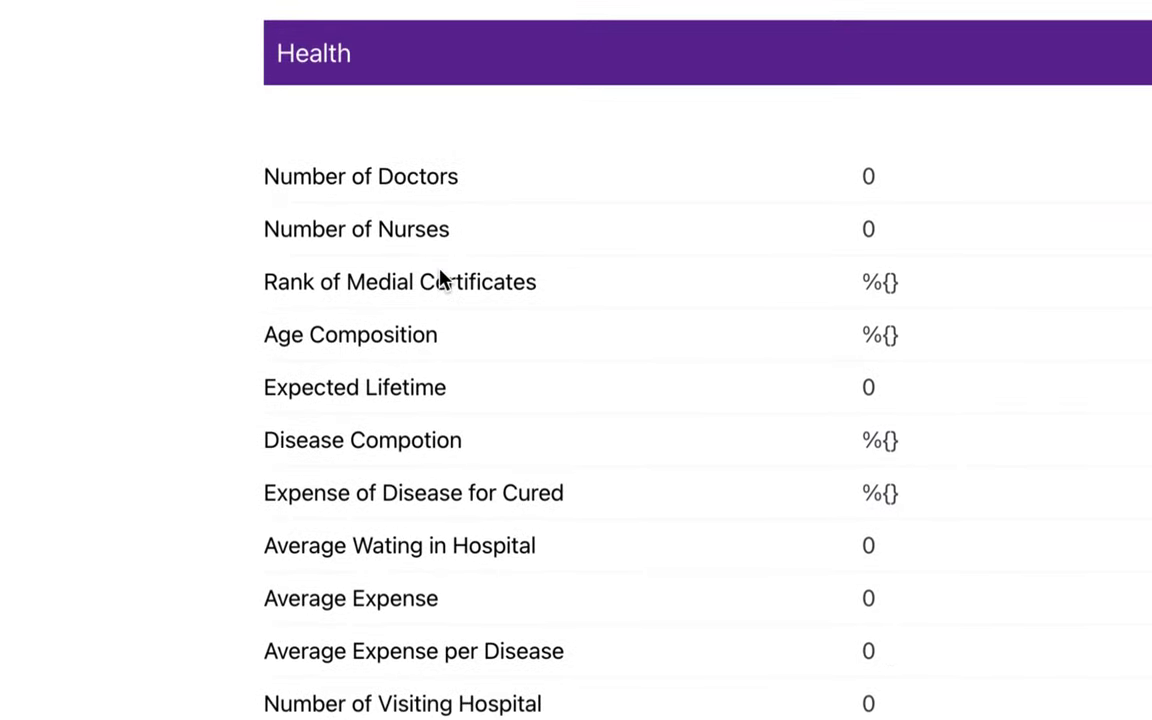
pyautogui.moveTo(337, 176); pyautogui.dragTo(440, 176)
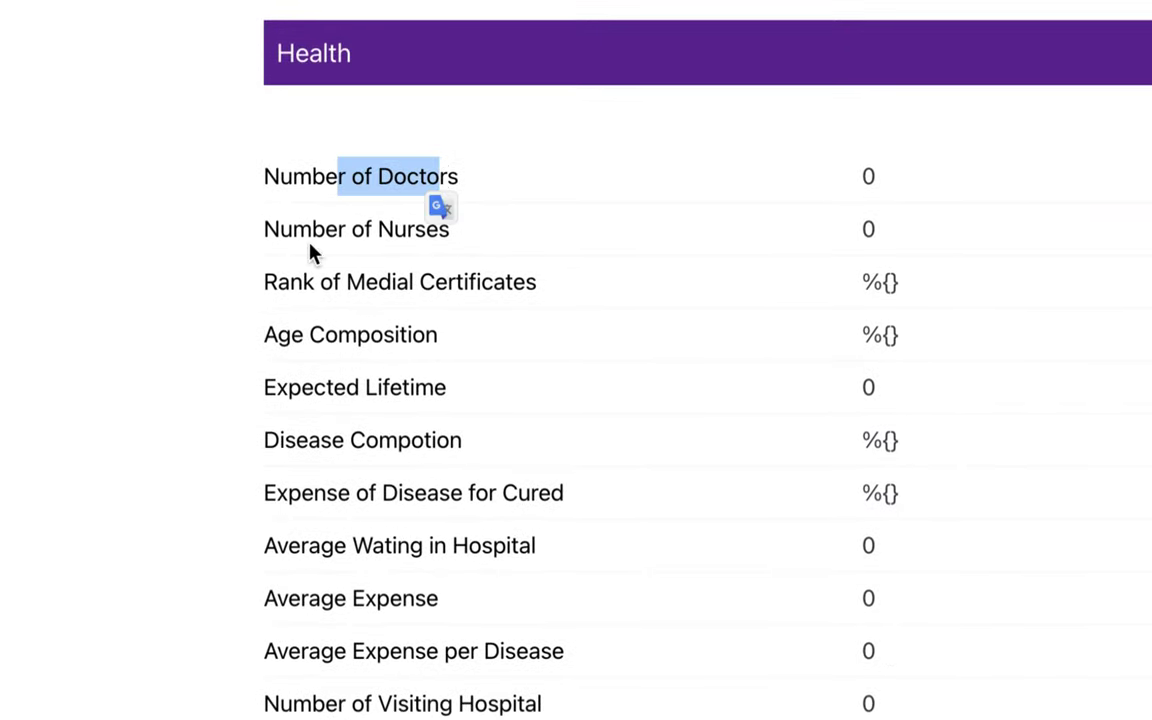
pyautogui.moveTo(326, 229); pyautogui.dragTo(438, 232)
pyautogui.scroll(-3, 330, 376)
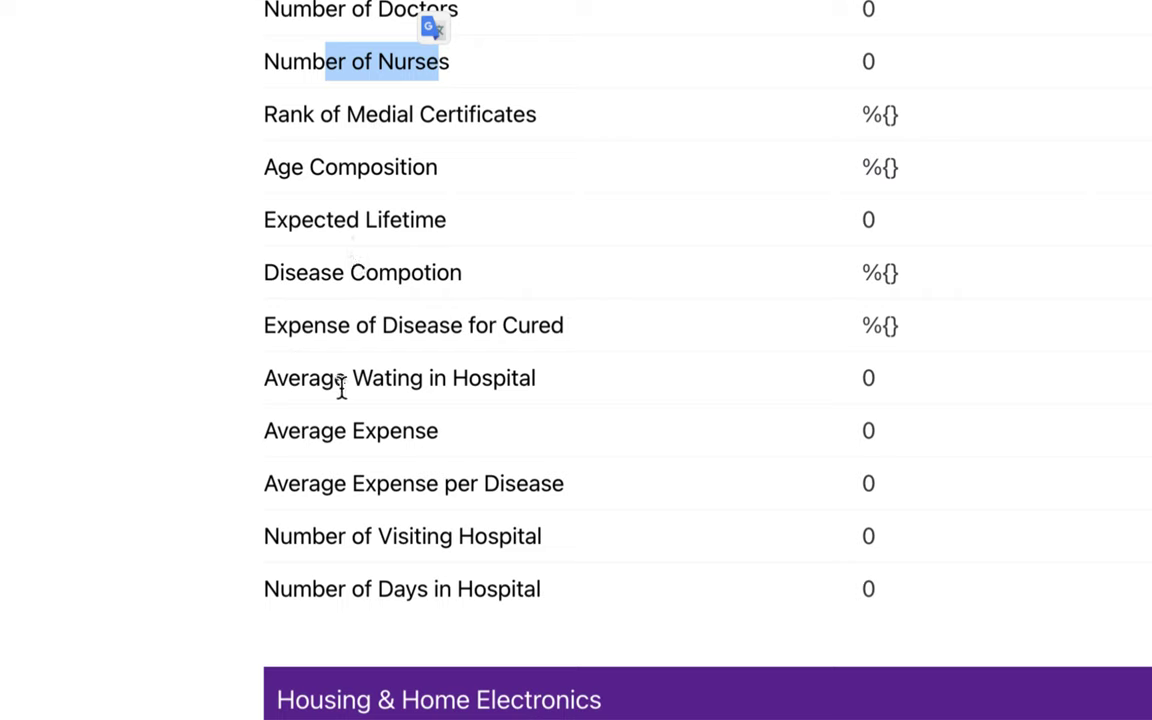
pyautogui.moveTo(320, 378); pyautogui.dragTo(506, 381)
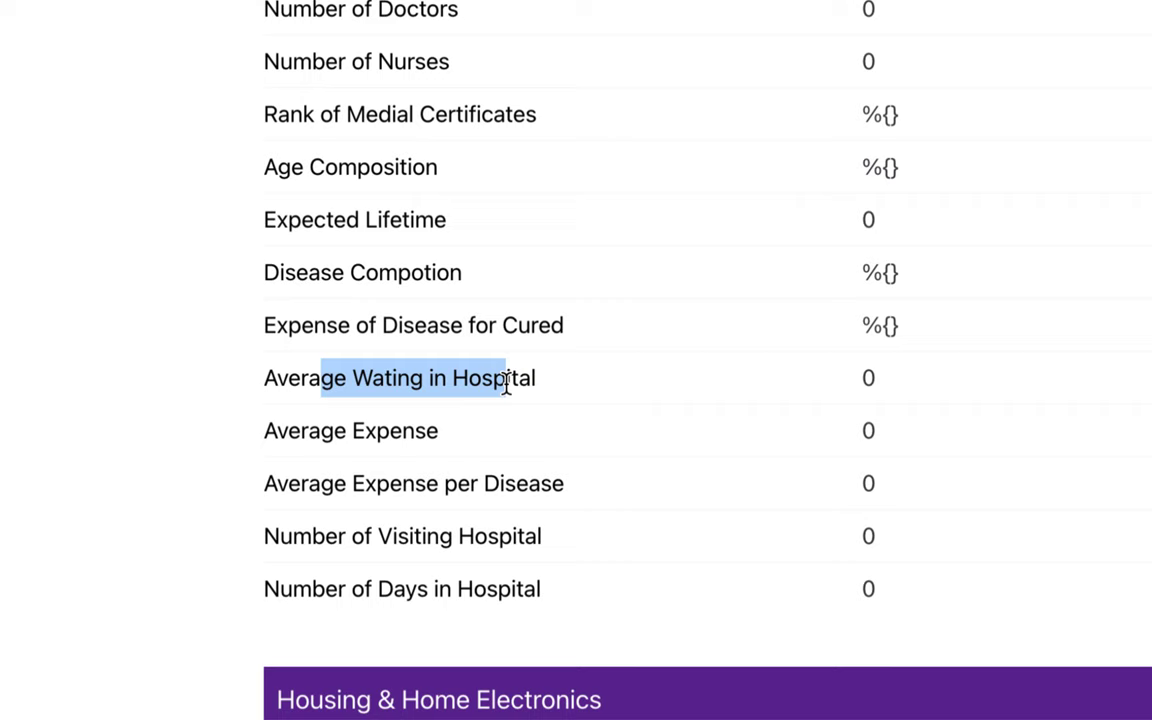
pyautogui.moveTo(343, 327); pyautogui.dragTo(493, 327)
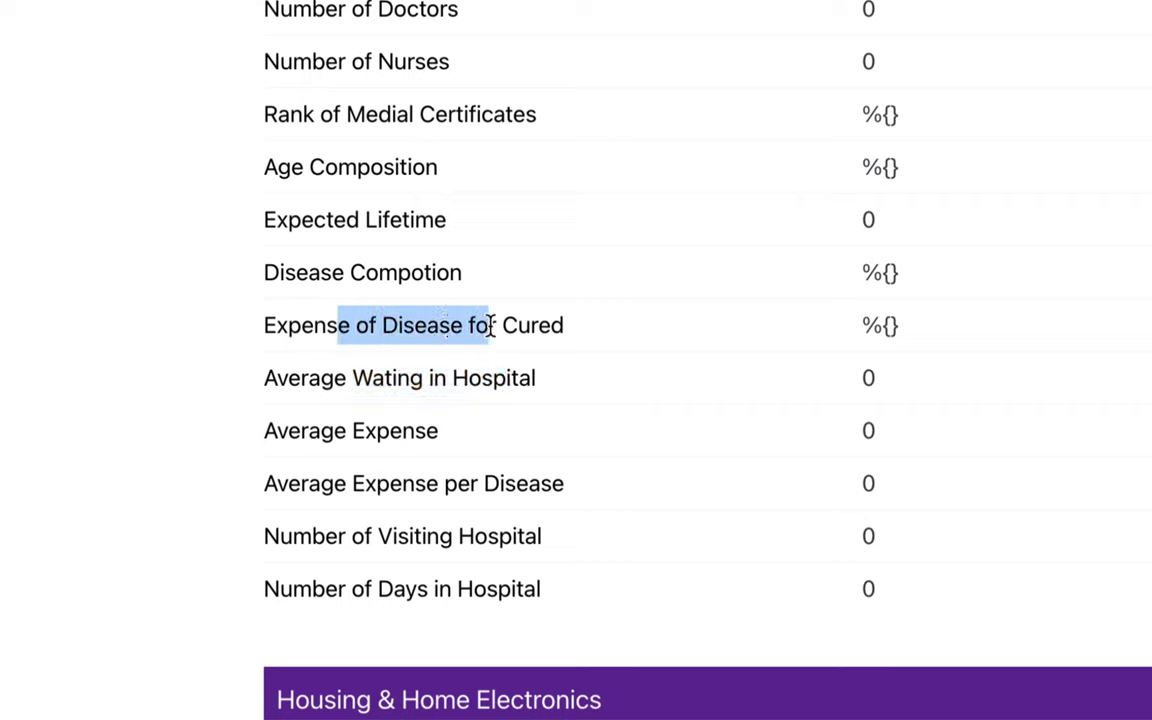
pyautogui.moveTo(493, 327); pyautogui.dragTo(552, 345)
pyautogui.scroll(-1, 554, 330)
pyautogui.scroll(-3, 553, 329)
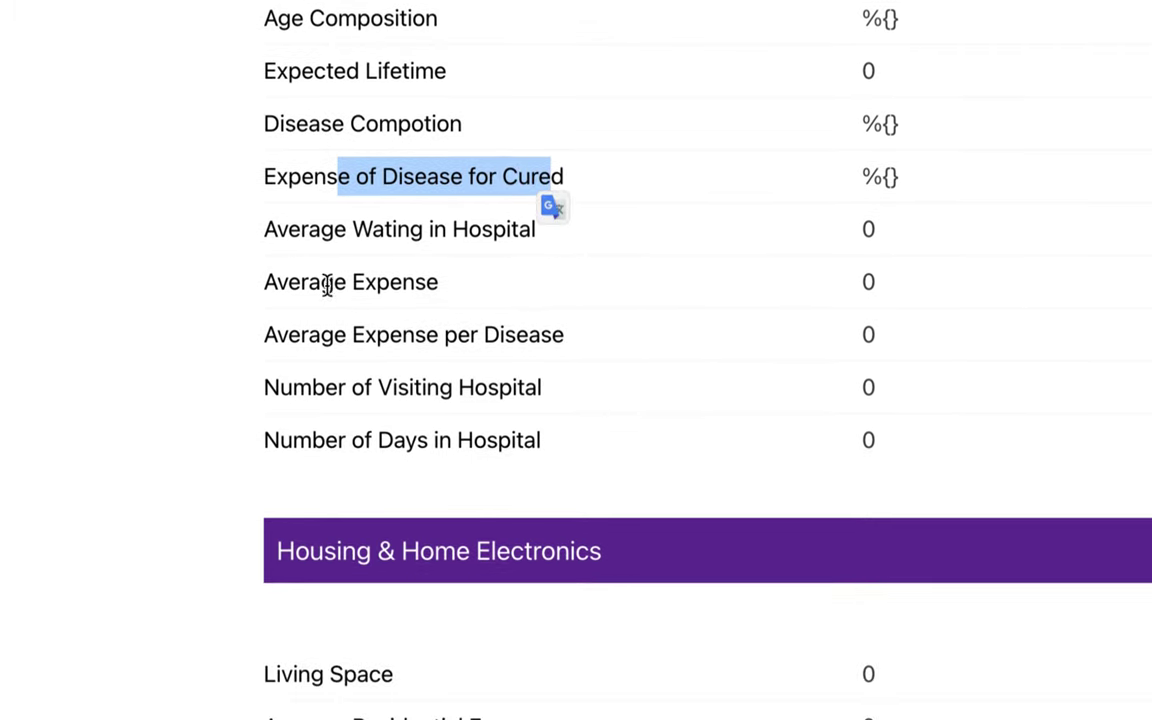
pyautogui.moveTo(327, 284); pyautogui.dragTo(388, 283)
pyautogui.scroll(-5, 388, 283)
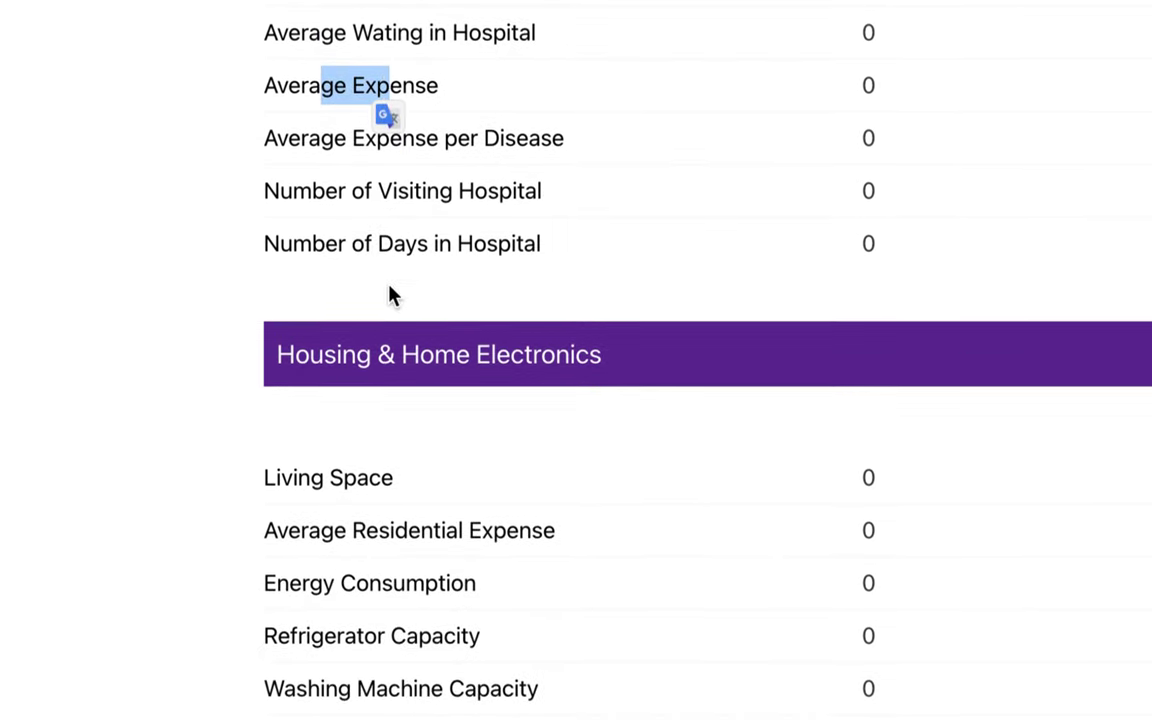
pyautogui.moveTo(352, 191); pyautogui.dragTo(510, 196)
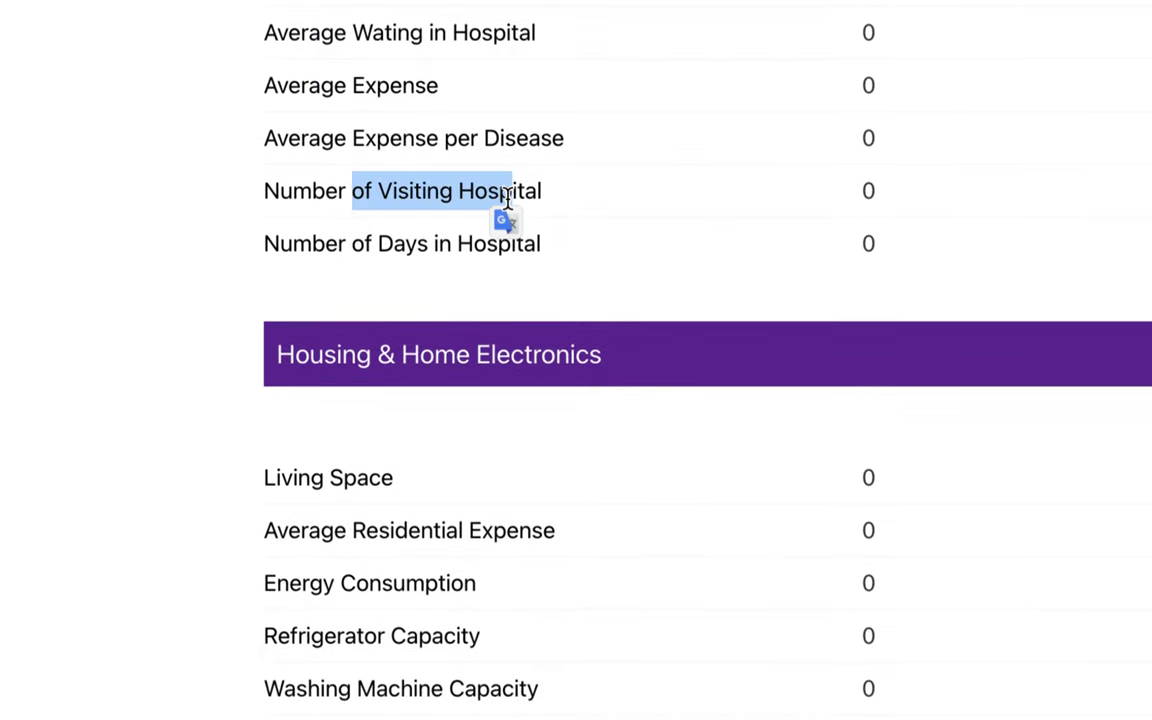
# Step: Look at the Housing & Home Electronics section and highlight the label "Refrigerator Capacity"
pyautogui.scroll(-4, 508, 198)
pyautogui.scroll(-1, 508, 198)
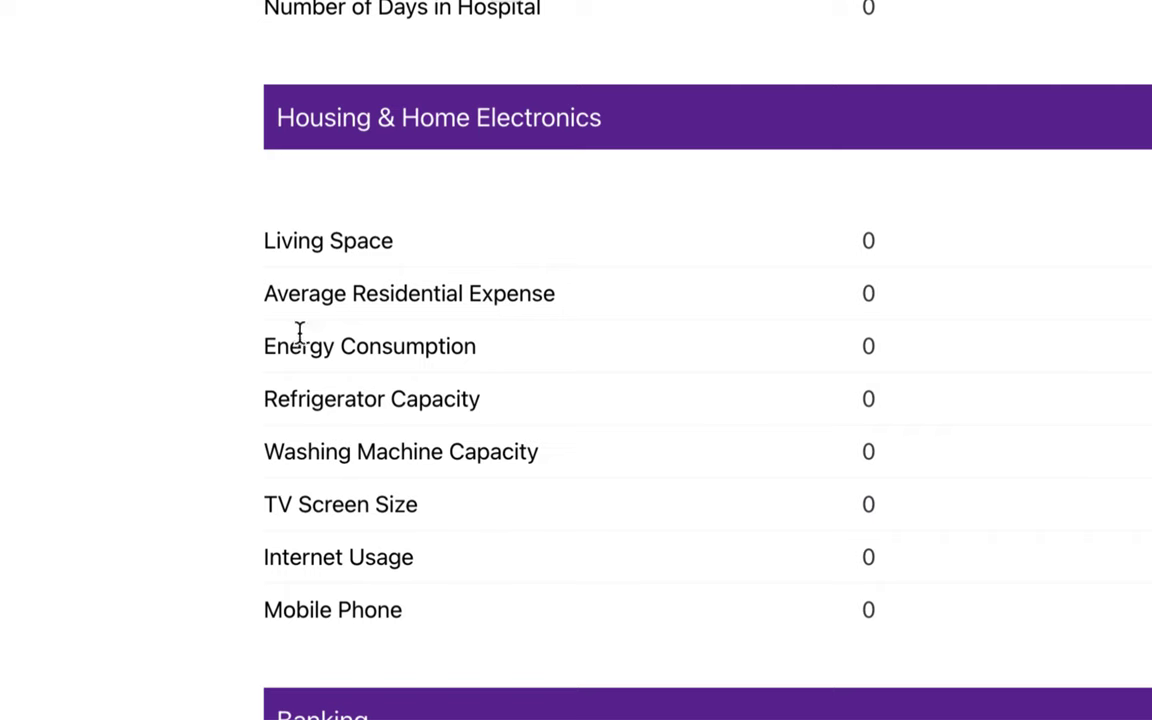
pyautogui.moveTo(277, 399); pyautogui.dragTo(446, 392)
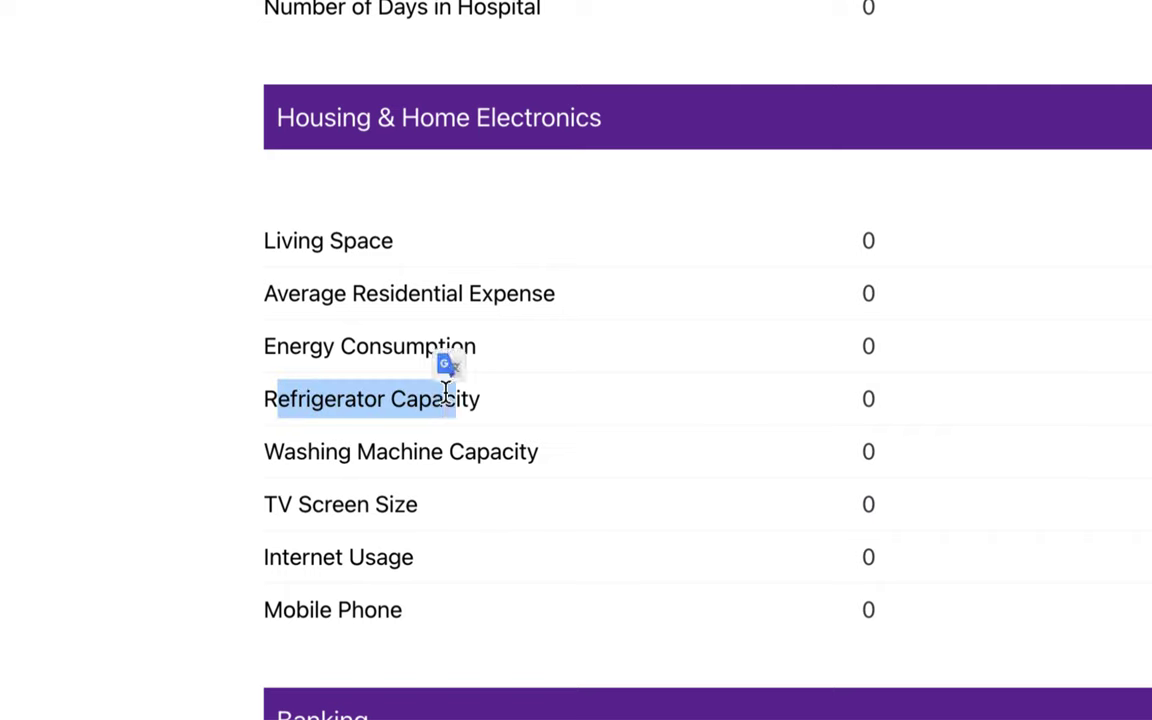
pyautogui.click(268, 410)
pyautogui.moveTo(265, 399); pyautogui.dragTo(503, 403)
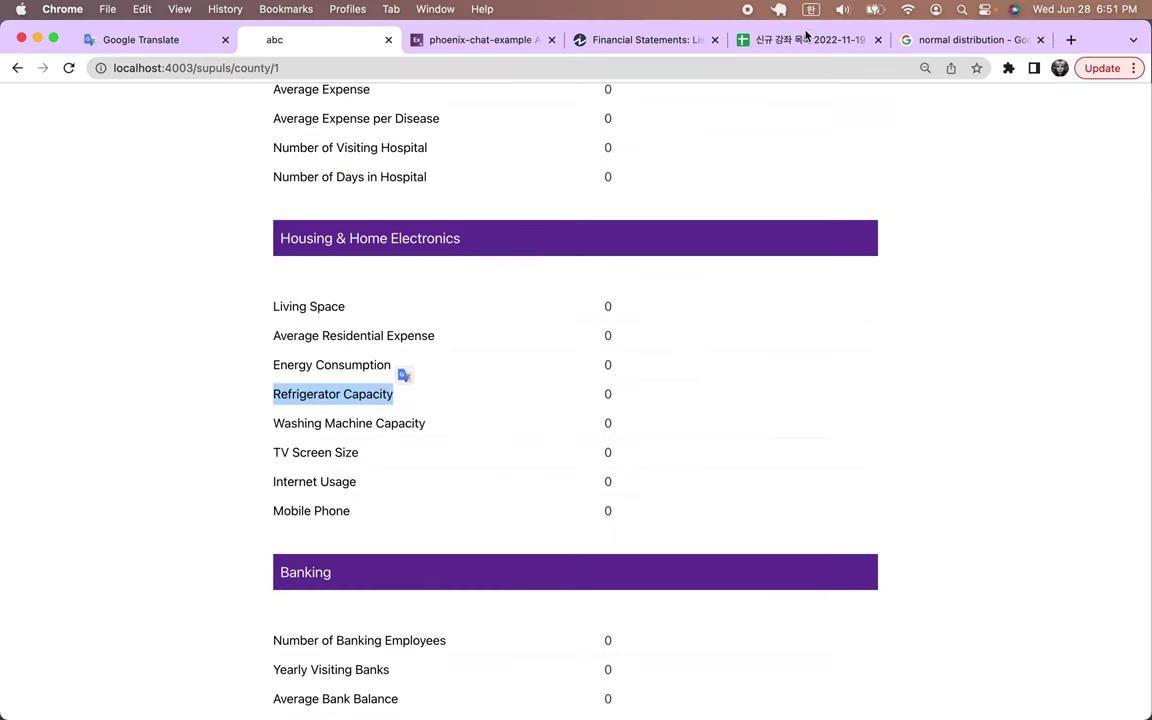
# Step: Look over the spreadsheet notes and the empty rows from B8 down, and return to the county page
pyautogui.click(801, 47)
pyautogui.press('Return')
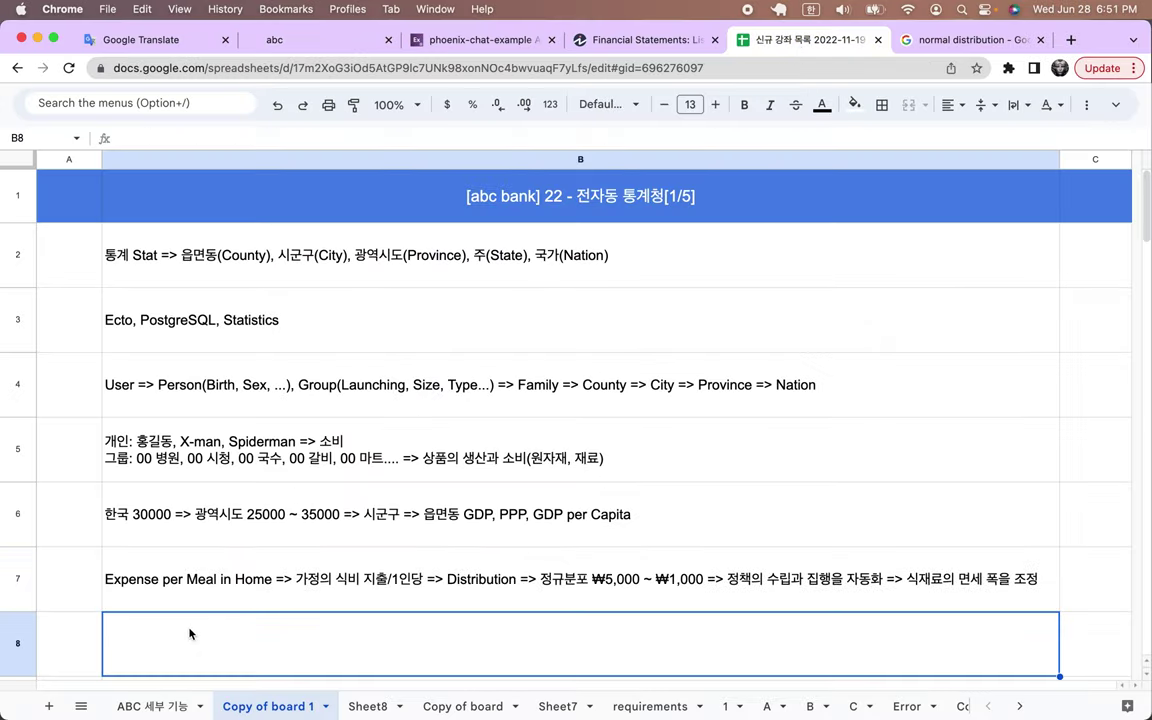
pyautogui.scroll(-5, 190, 630)
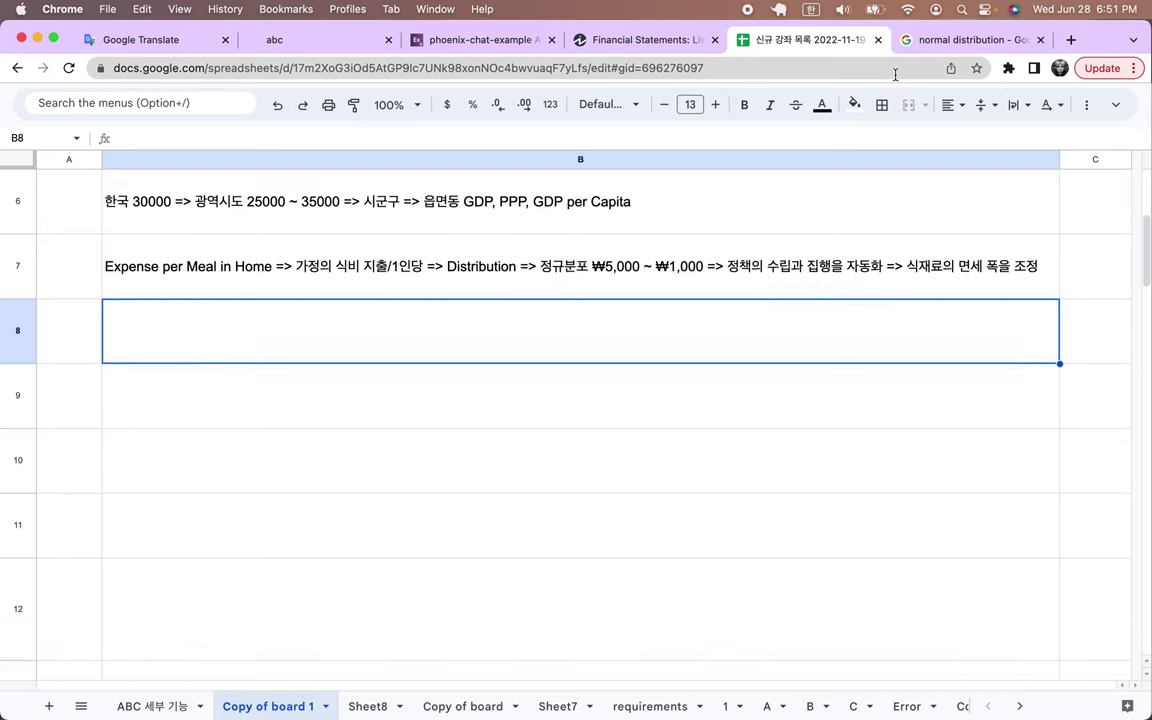
pyautogui.click(300, 42)
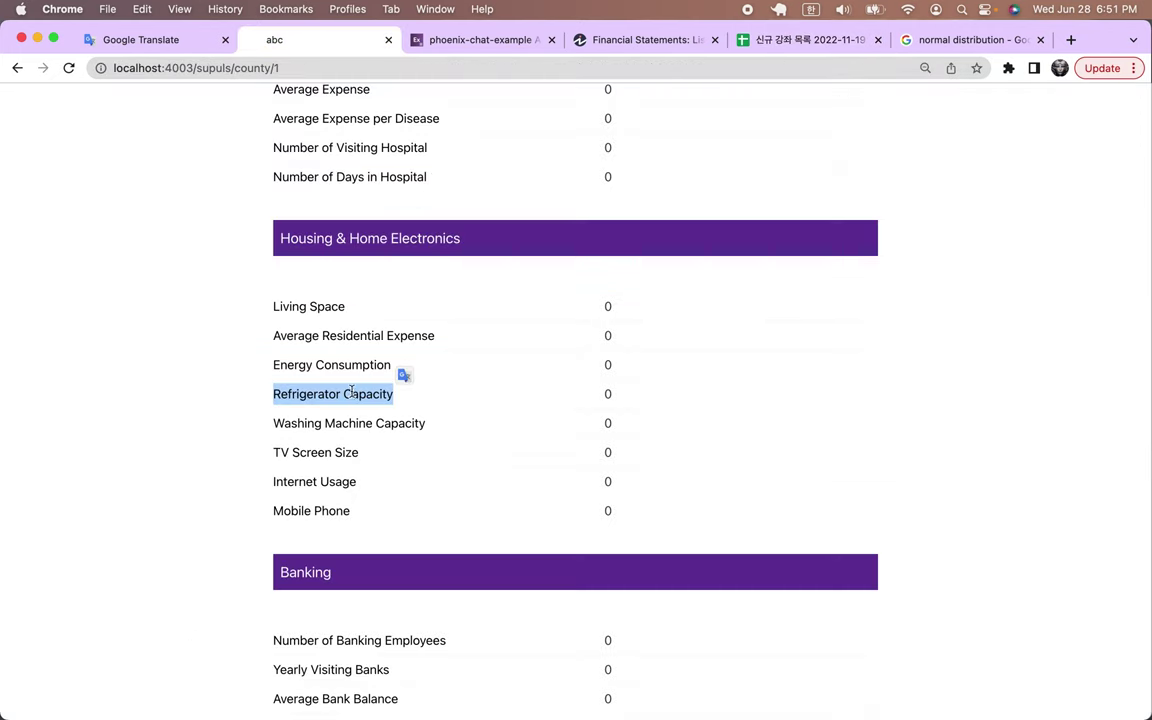
# Step: Copy the label "Refrigerator Capacity" from the county page into cell B8 of the spreadsheet notes
pyautogui.click(277, 394)
pyautogui.moveTo(273, 394); pyautogui.dragTo(427, 398)
pyautogui.press('cmd+c')
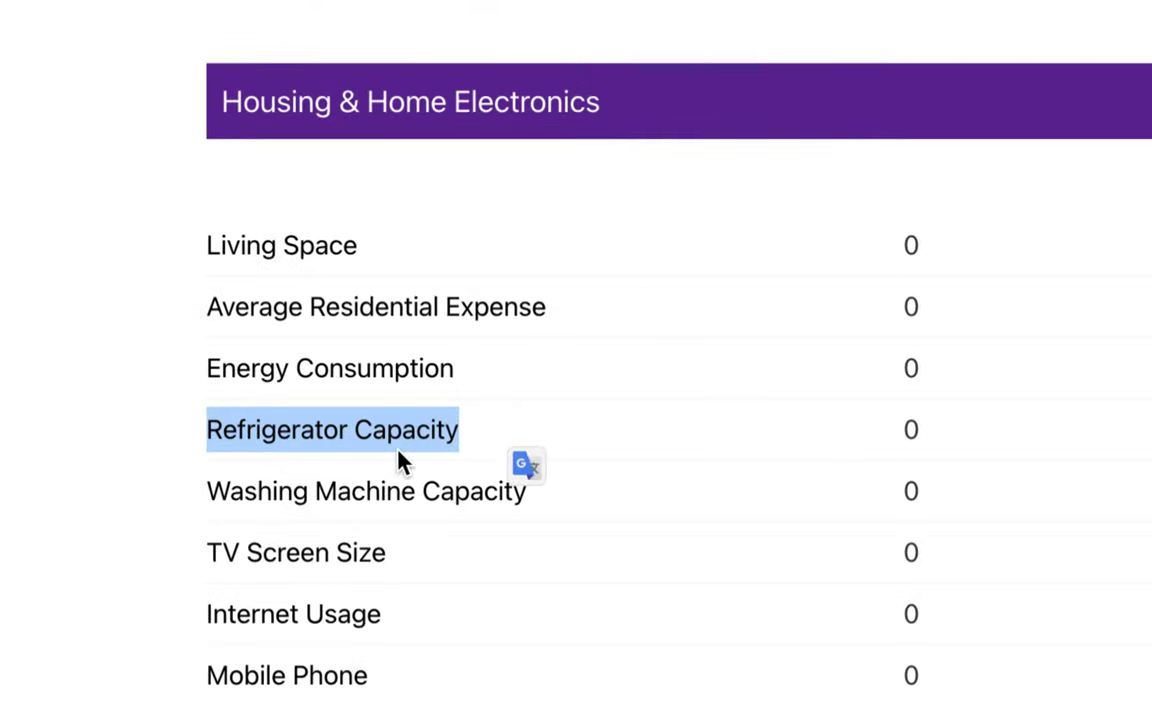
pyautogui.click(731, 39)
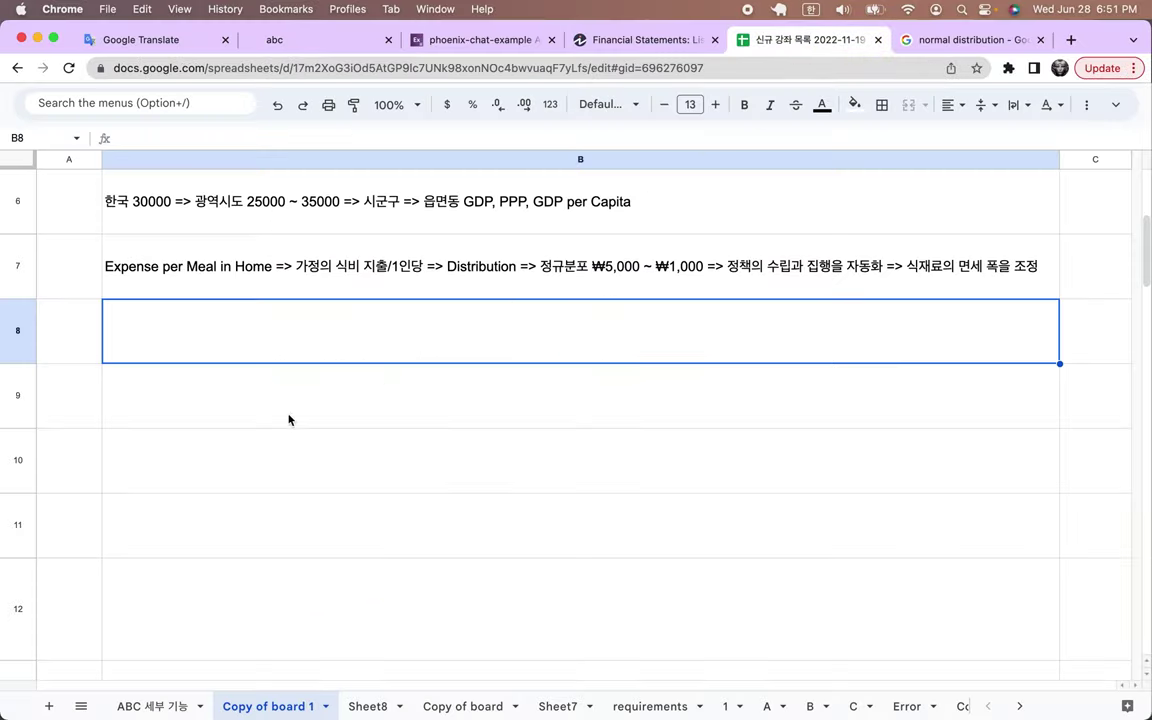
pyautogui.doubleClick(170, 339)
pyautogui.press('cmd+v')
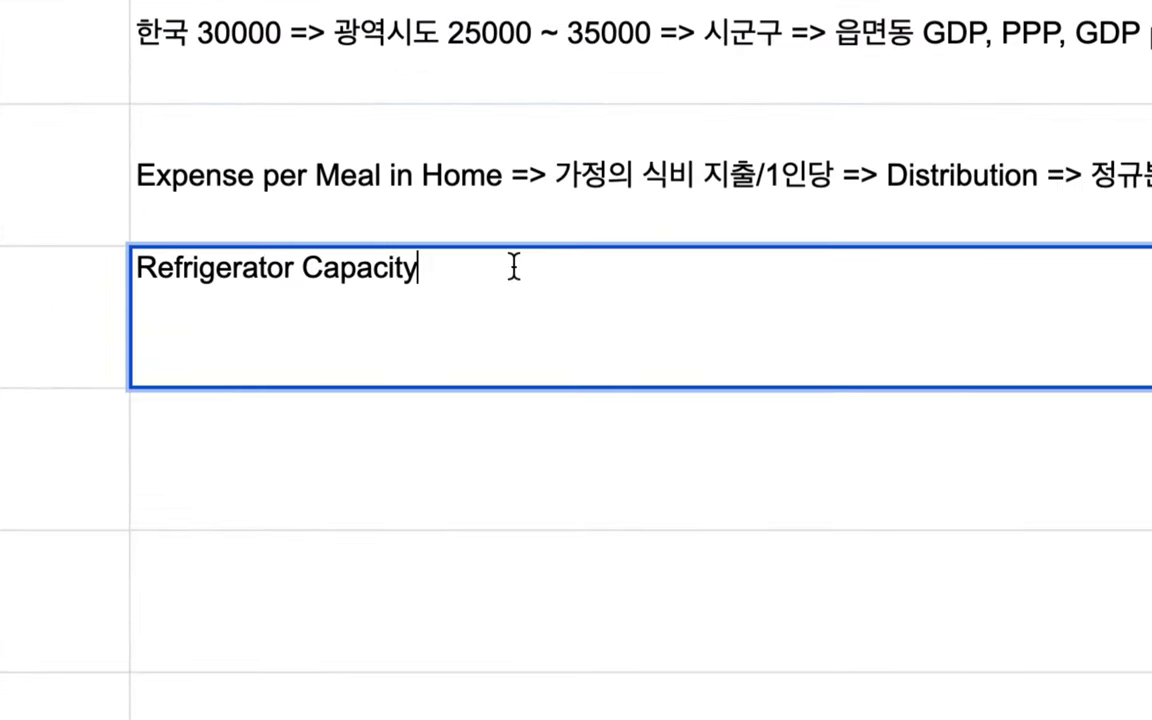
# Step: Extend the B8 refrigerator note with "=> 500리터 냉장고, 4인 가구 =>"
pyautogui.write('=>')
pyautogui.write('5')
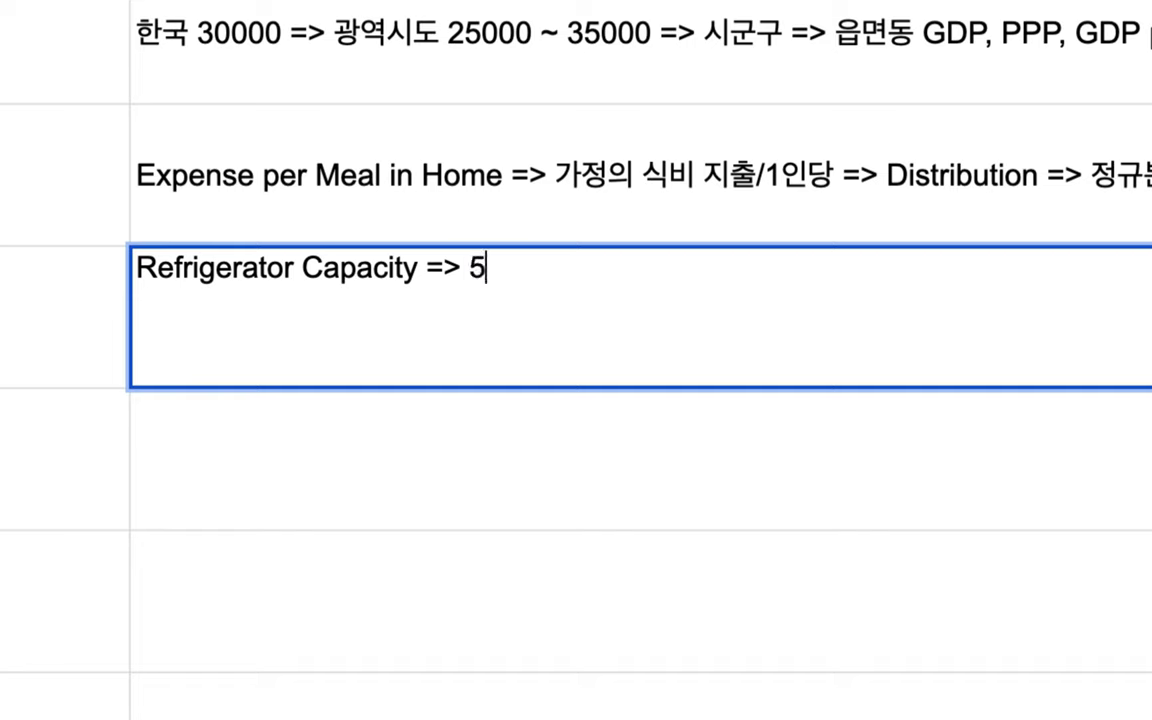
pyautogui.write('00리터 냉장')
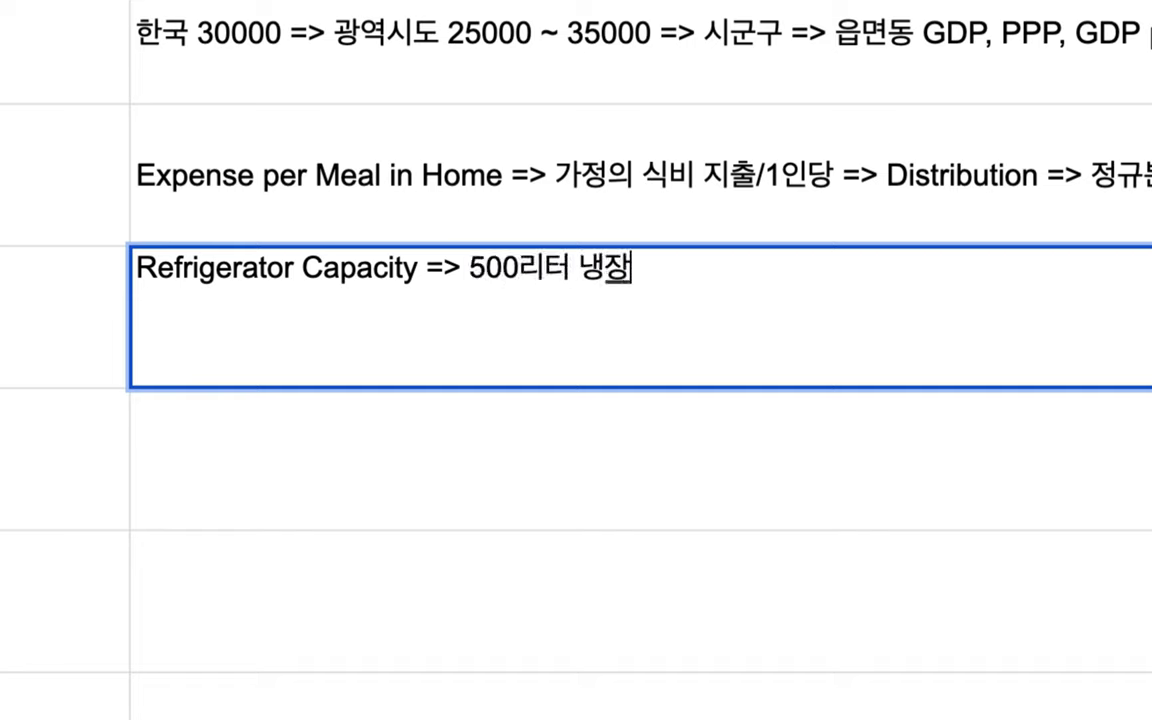
pyautogui.write('고, ')
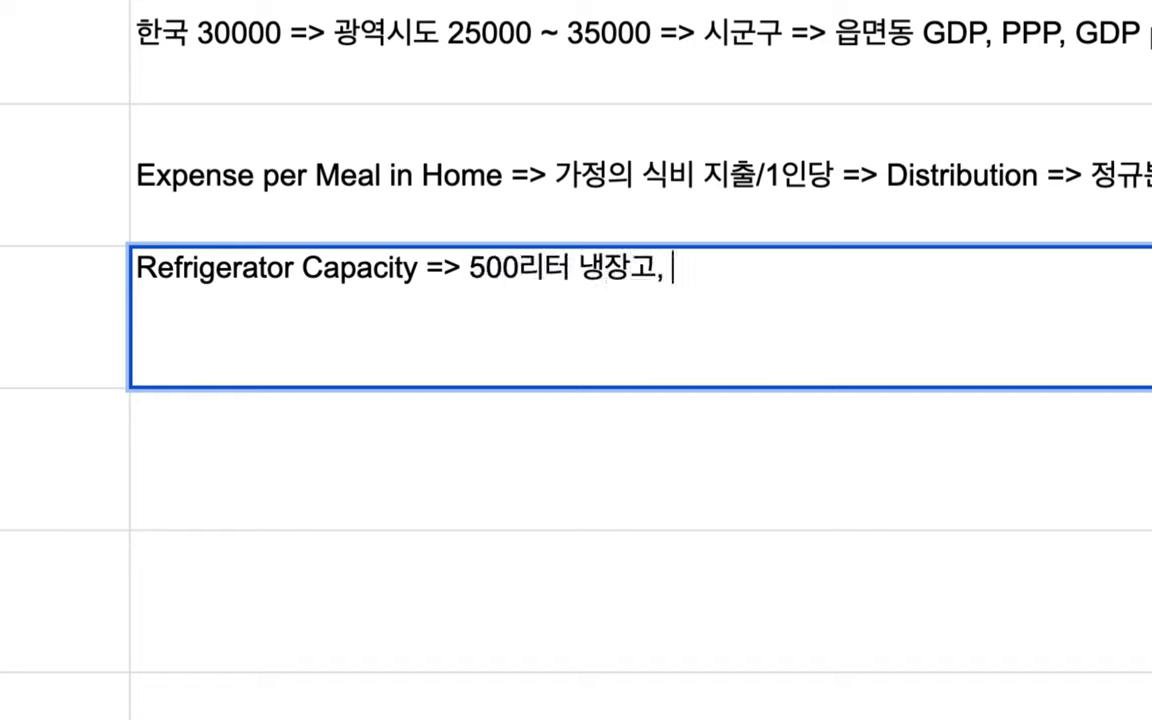
pyautogui.write('4인 가구')
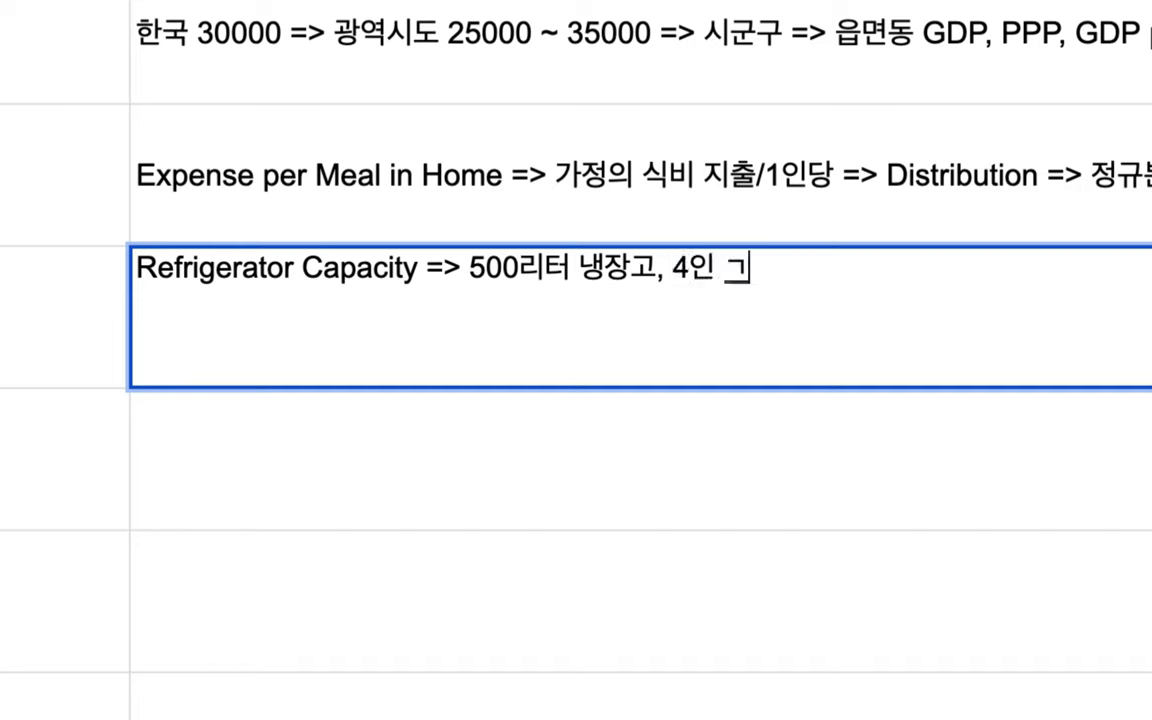
pyautogui.write(' => ')
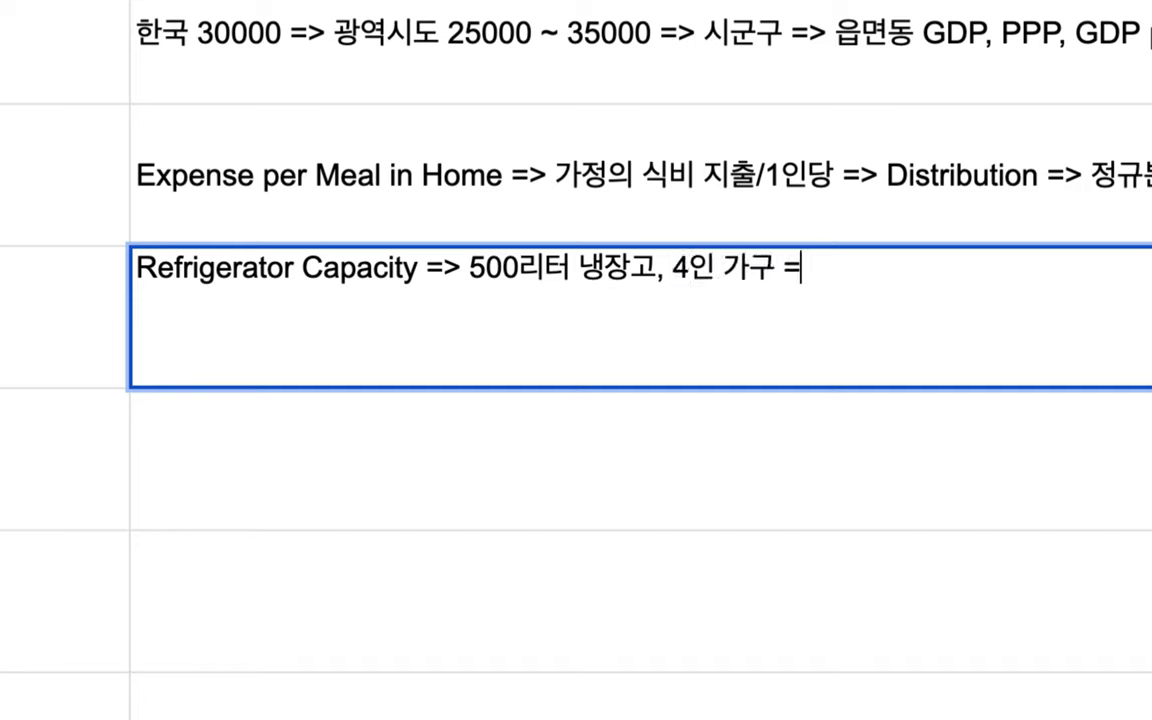
# Step: Complete the refrigerator line in B8 with "1인당 125리터 => 읍면동, 시군구..."
pyautogui.write('1인대')
pyautogui.write('ㅇ 125')
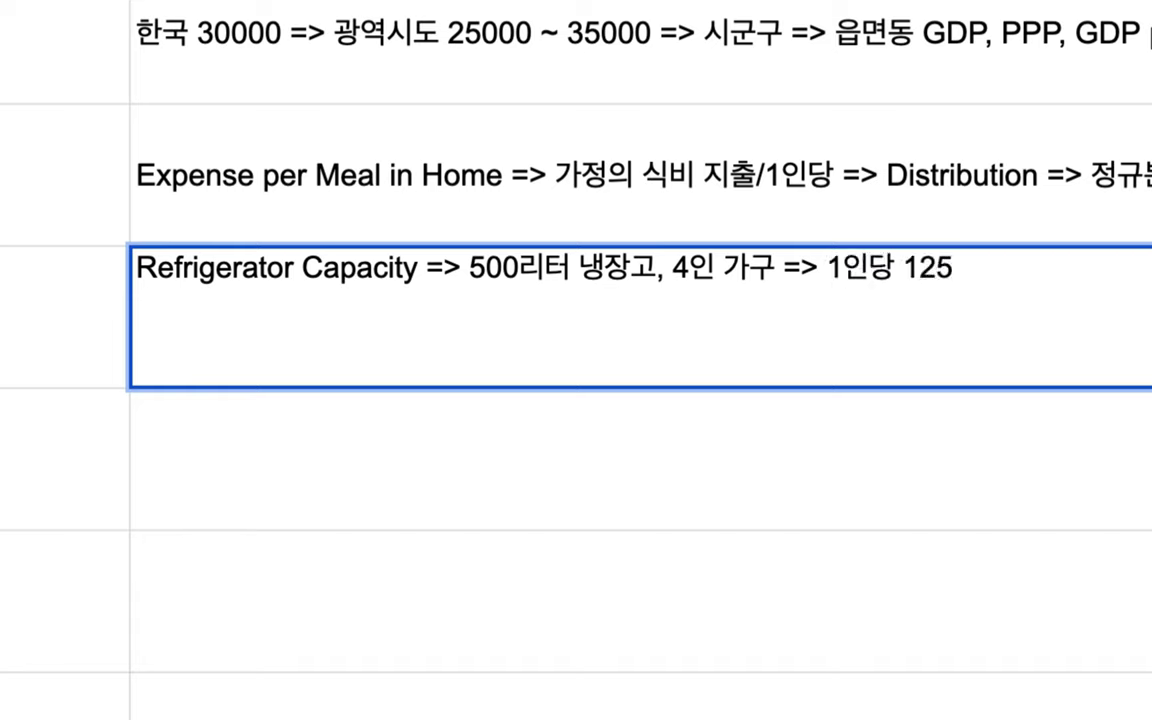
pyautogui.write('리테')
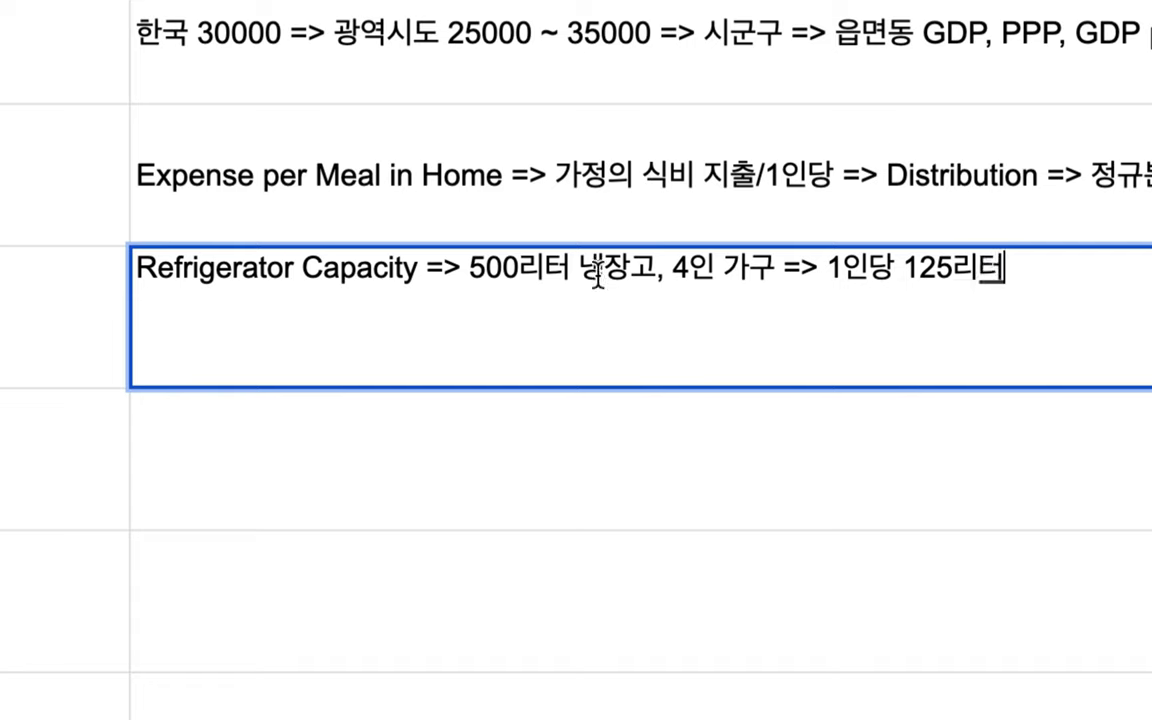
pyautogui.moveTo(580, 268); pyautogui.dragTo(672, 268)
pyautogui.click(832, 262)
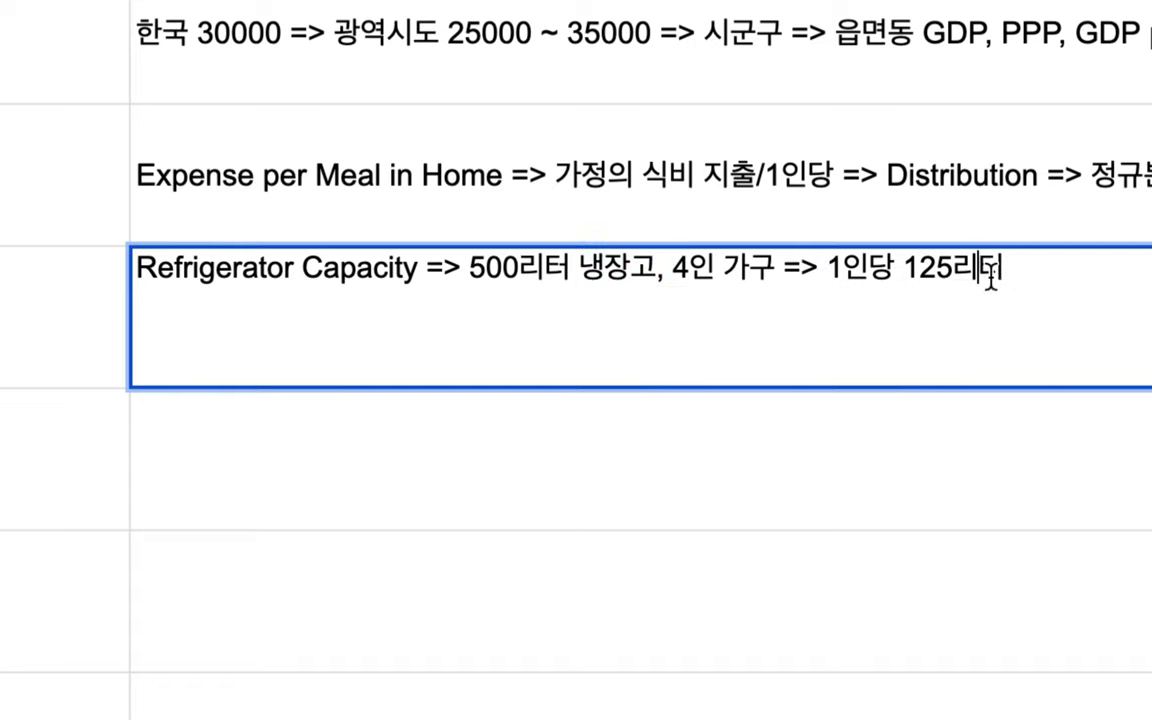
pyautogui.write('=> ')
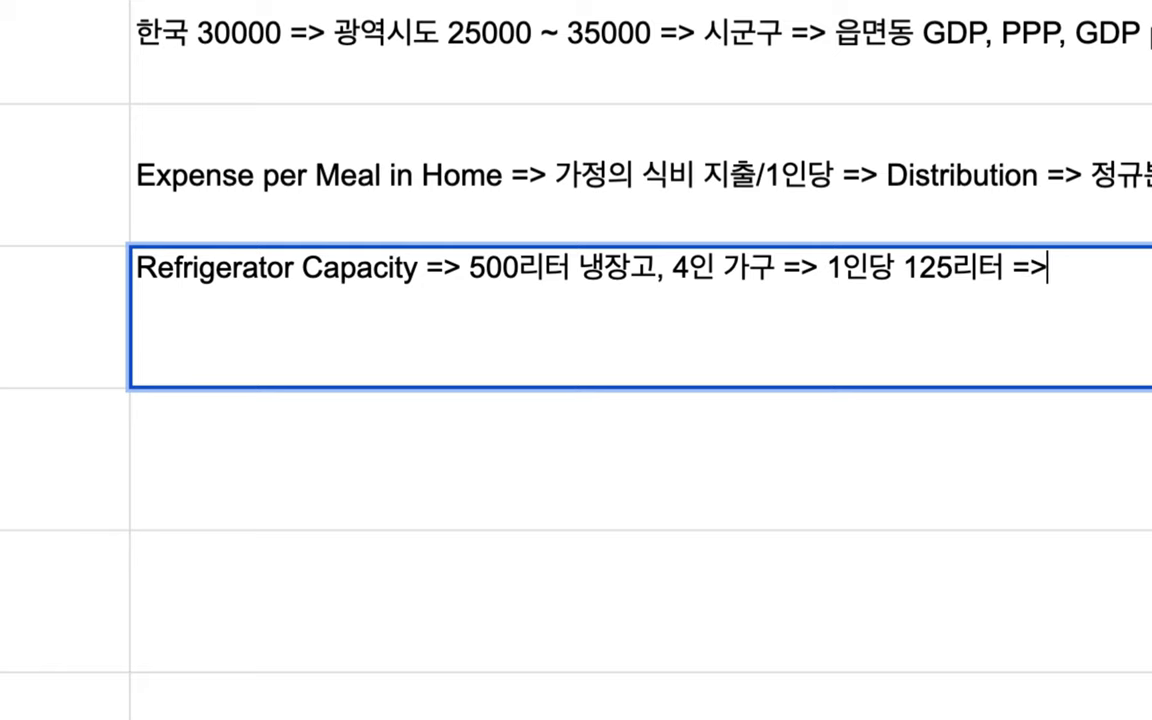
pyautogui.write('읍면동, 시')
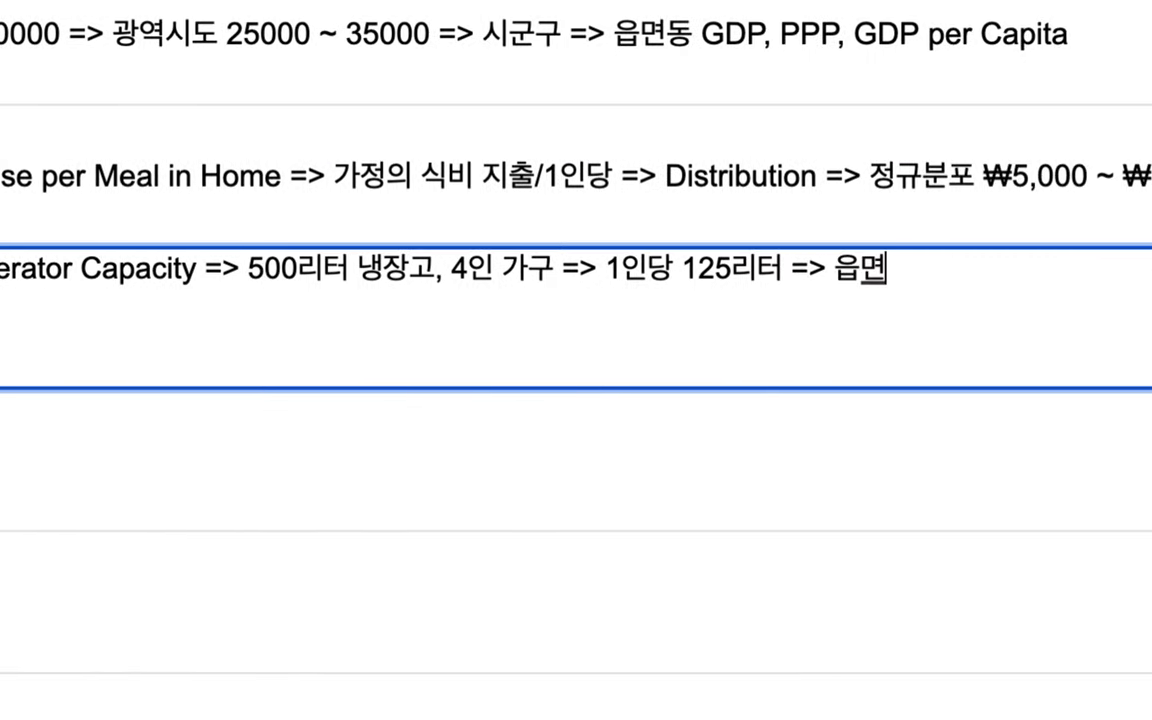
pyautogui.write('군구...')
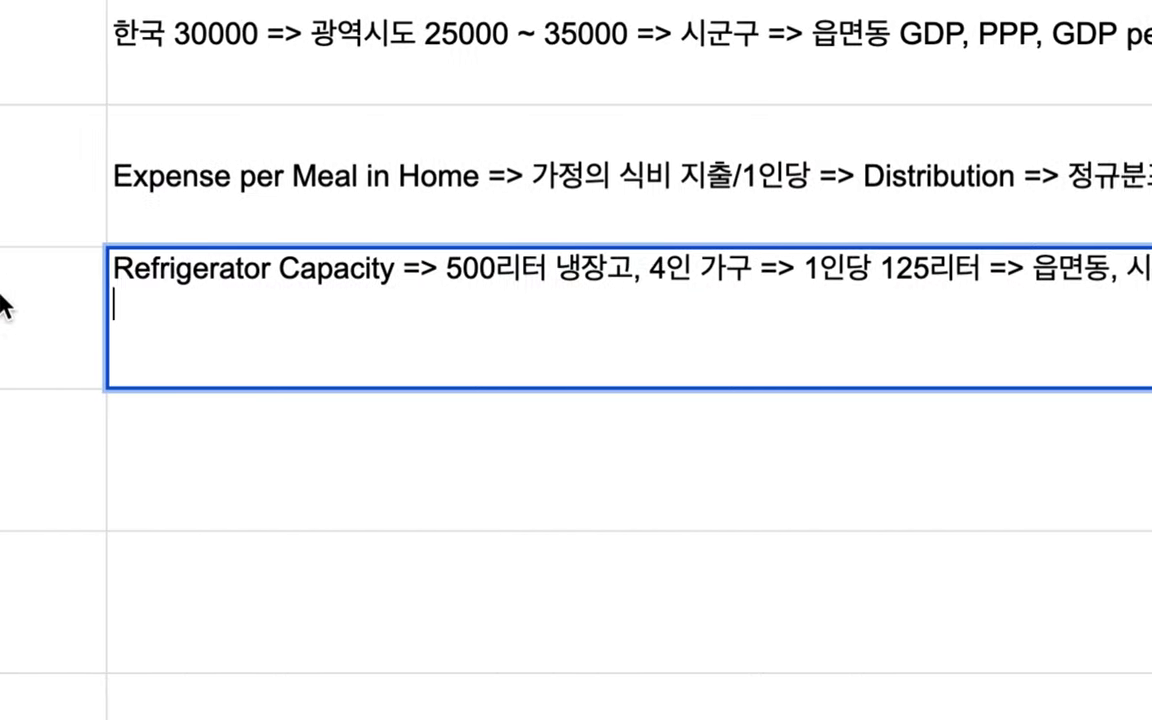
# Step: Add a second line in B8 reading "TV => 55인치 => 5명"
pyautogui.write('TV ')
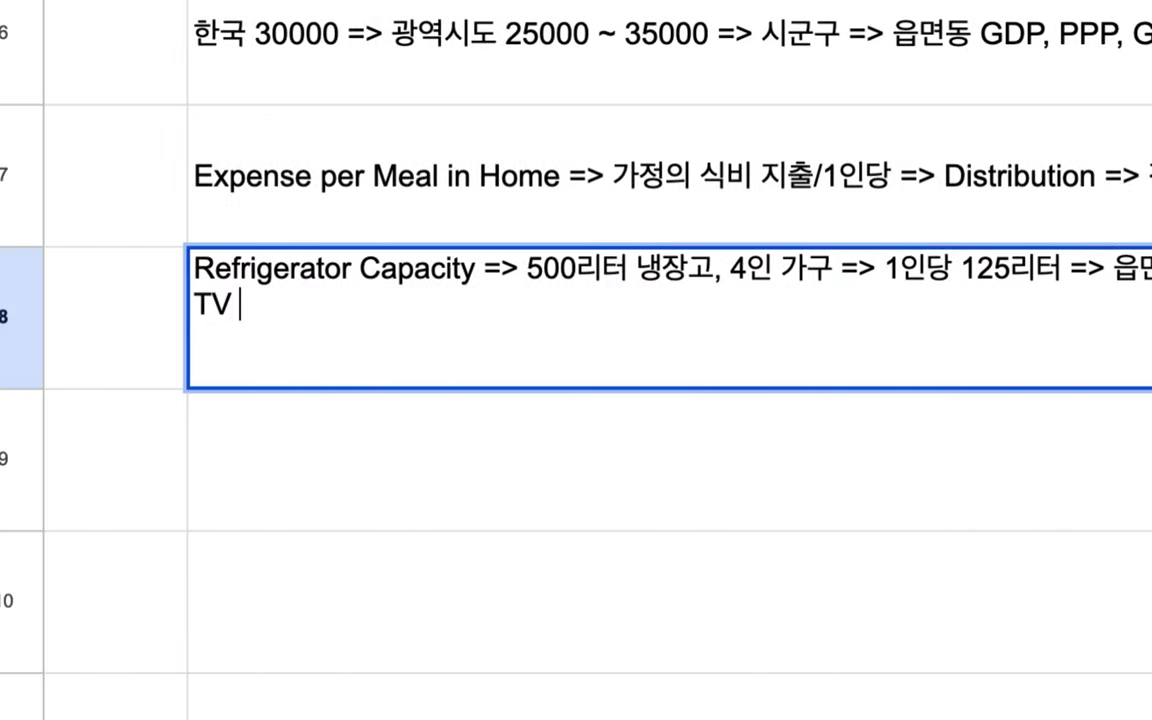
pyautogui.write('=> 55dls')
pyautogui.press('BackSpace')
pyautogui.press('BackSpace')
pyautogui.press('BackSpace')
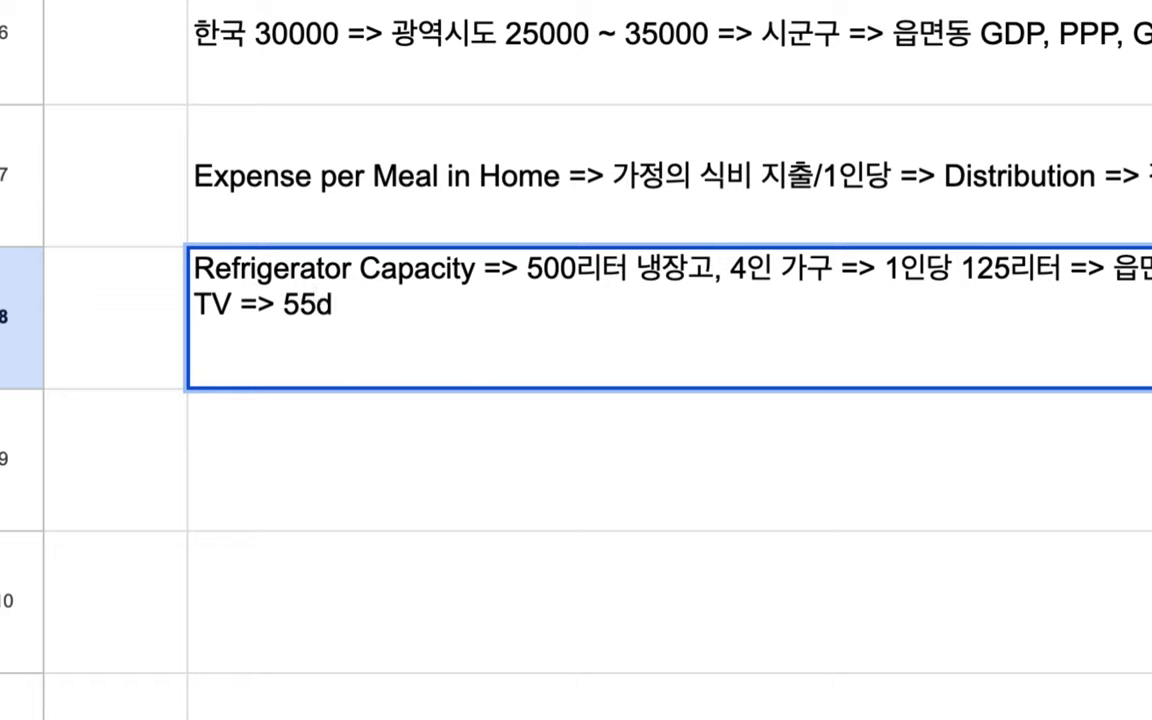
pyautogui.write('인치 ')
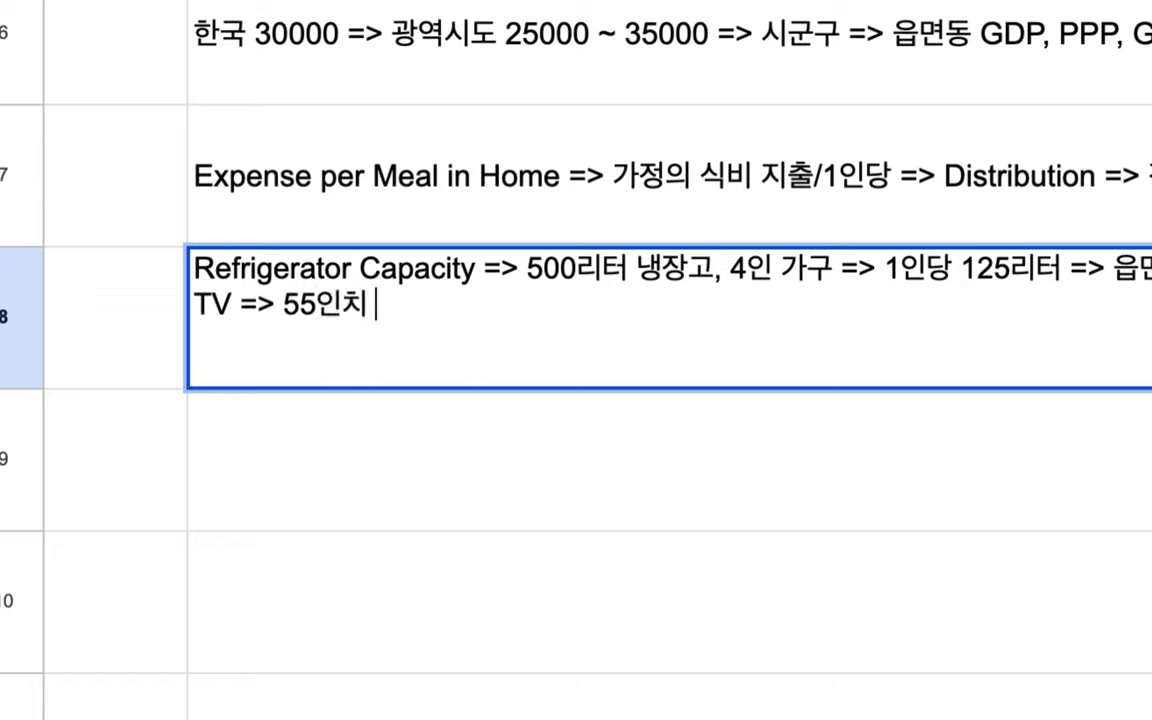
pyautogui.write('=> 5명 ')
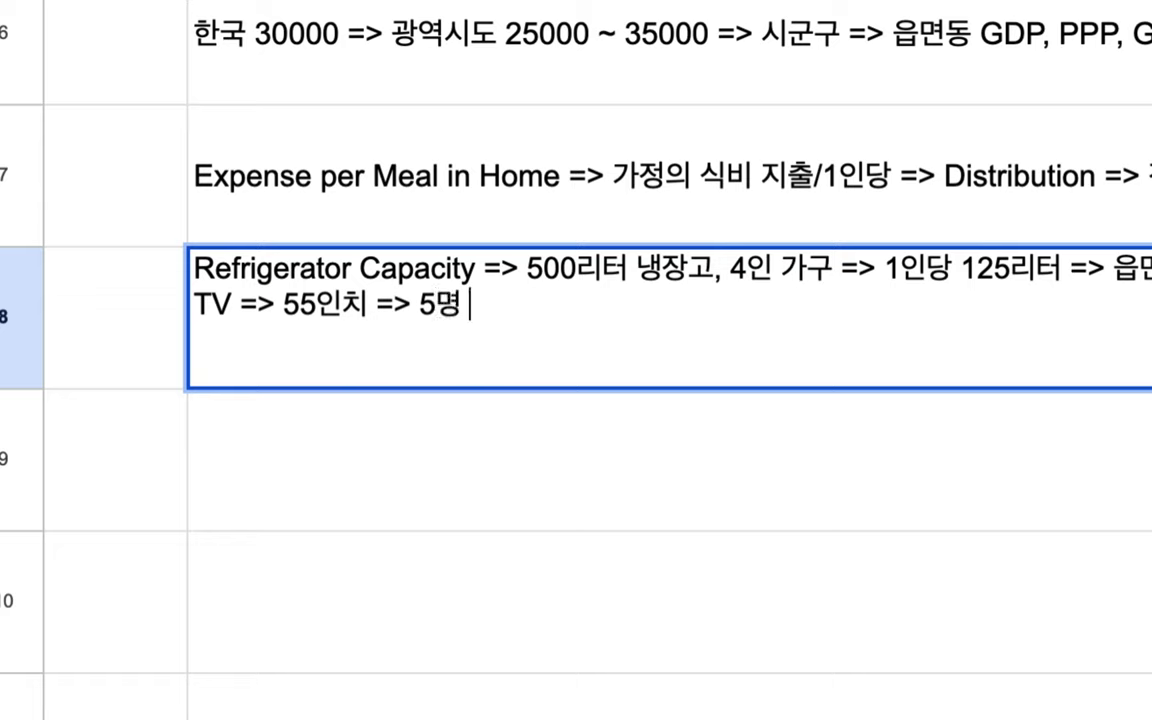
# Step: Complete the TV line in B8 with "=> 1인당 11인치 => 읍면동...."
pyautogui.write('=>')
pyautogui.write(' 이')
pyautogui.press('BackSpace')
pyautogui.press('BackSpace')
pyautogui.write('1인당 11인')
pyautogui.write('치')
pyautogui.write(' => 읍면')
pyautogui.write('도.')
pyautogui.press('BackSpace')
pyautogui.write('ㅇ')
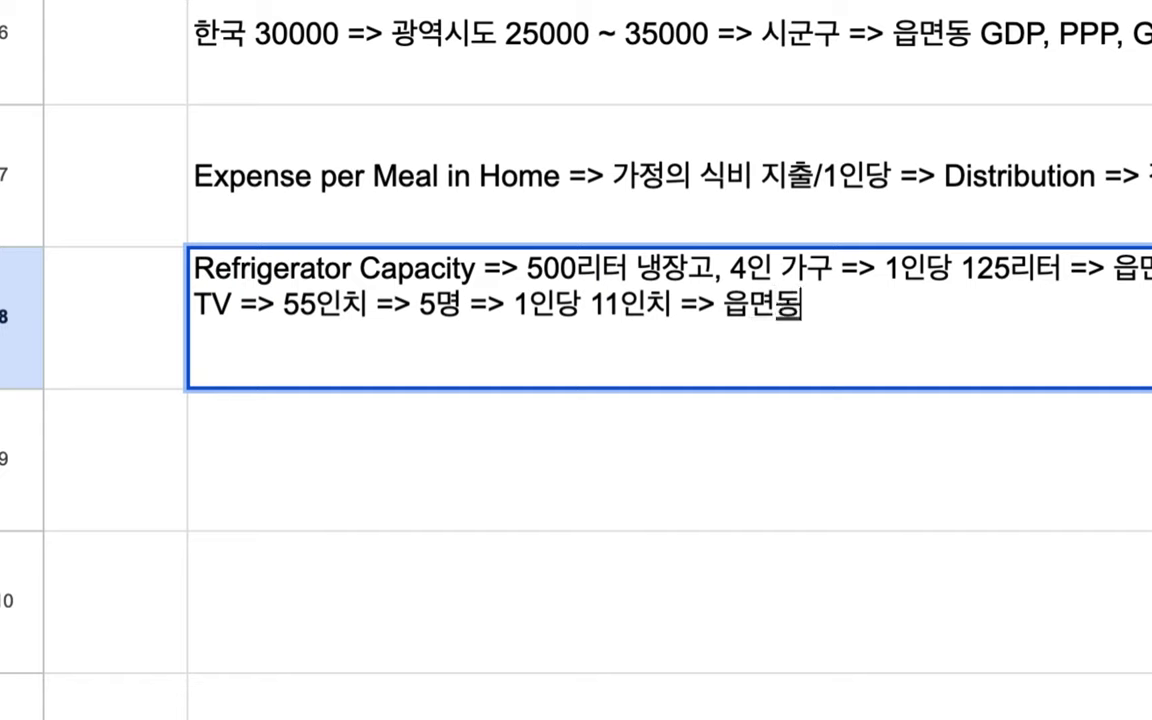
pyautogui.write('....')
# Step: Review the TV line in B8, highlighting the 55인치 part and "1인당 11인치"
pyautogui.moveTo(208, 303); pyautogui.dragTo(342, 303)
pyautogui.moveTo(512, 303); pyautogui.dragTo(672, 303)
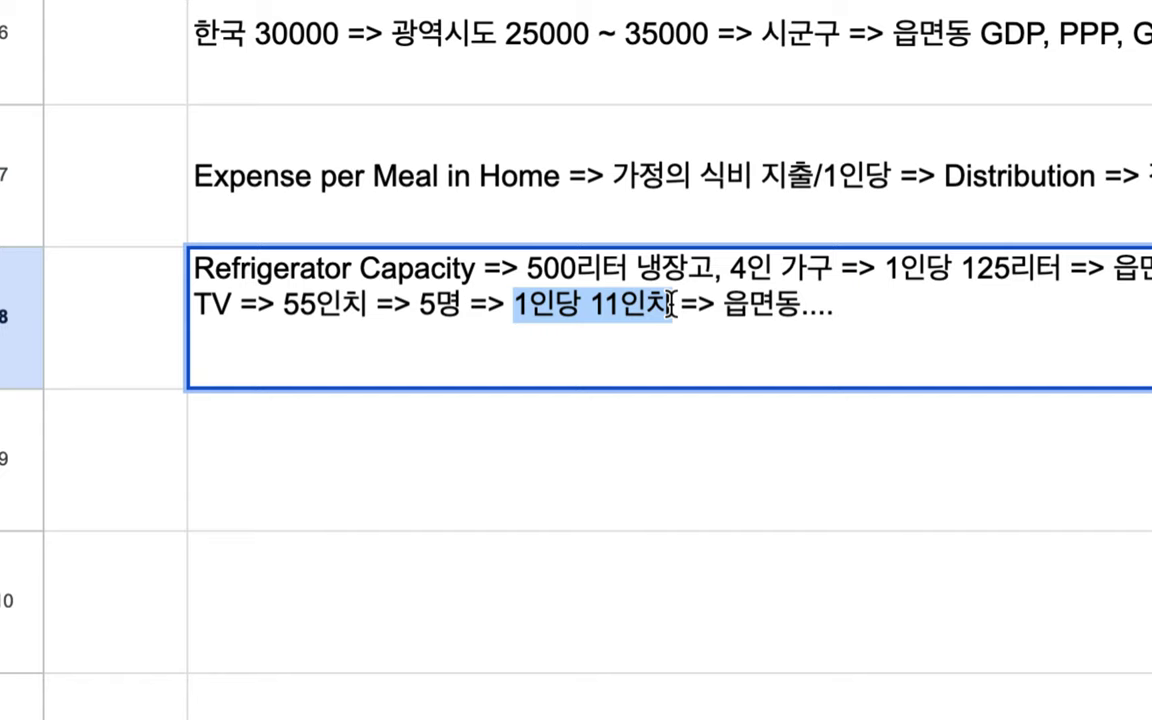
pyautogui.click(872, 309)
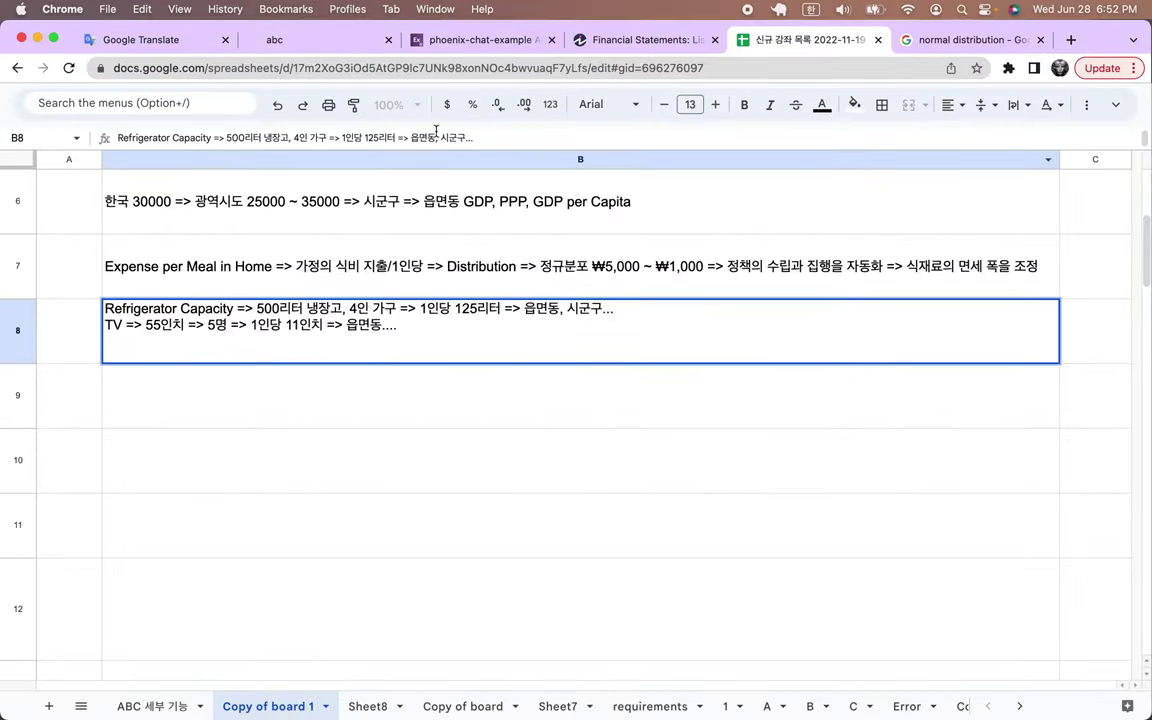
# Step: Return to the county page and highlight the Washing Machine Capacity label under Housing & Home Electronics
pyautogui.click(308, 41)
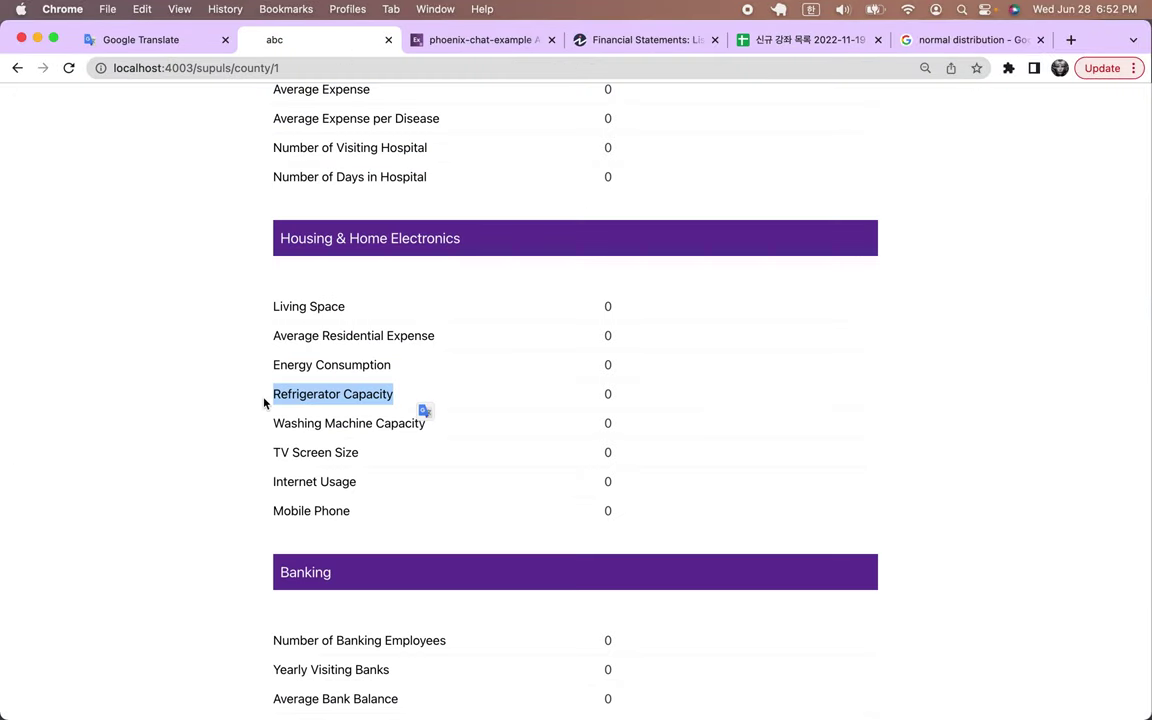
pyautogui.click(308, 427)
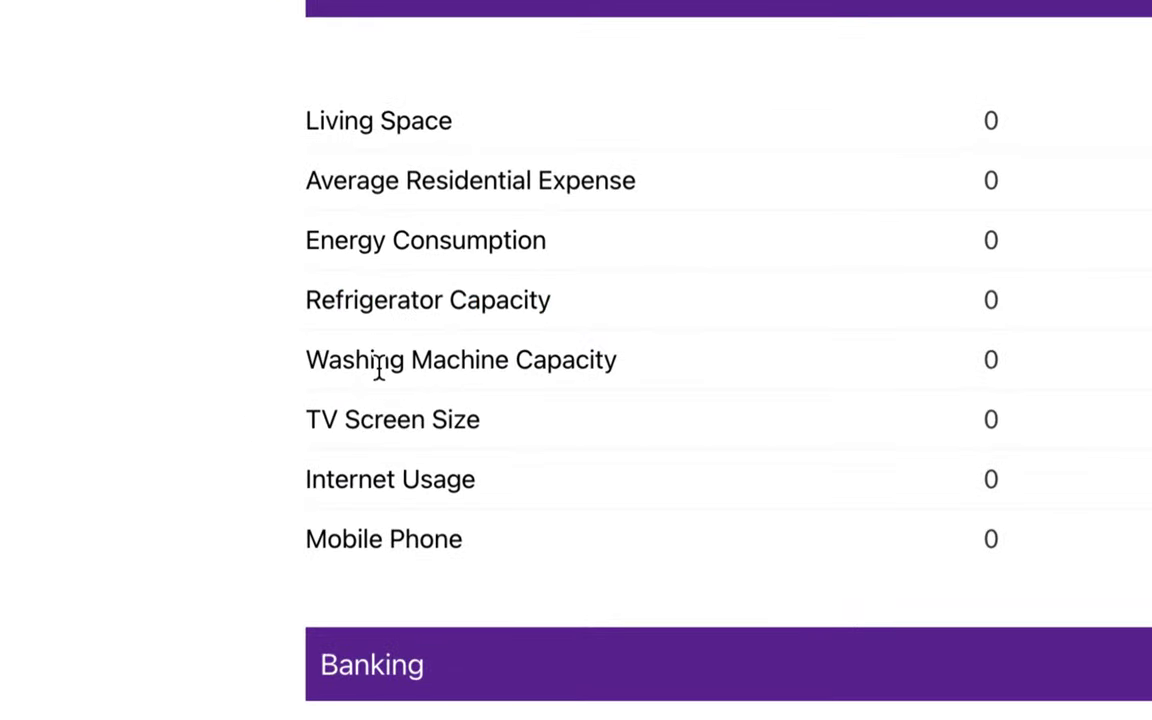
pyautogui.moveTo(379, 368); pyautogui.dragTo(527, 372)
# Step: Examine the Banking rows, highlighting Number of Banking Employees, Yearly Visiting Banks and Online to Offline Ratio of Using Banks
pyautogui.scroll(-5, 527, 370)
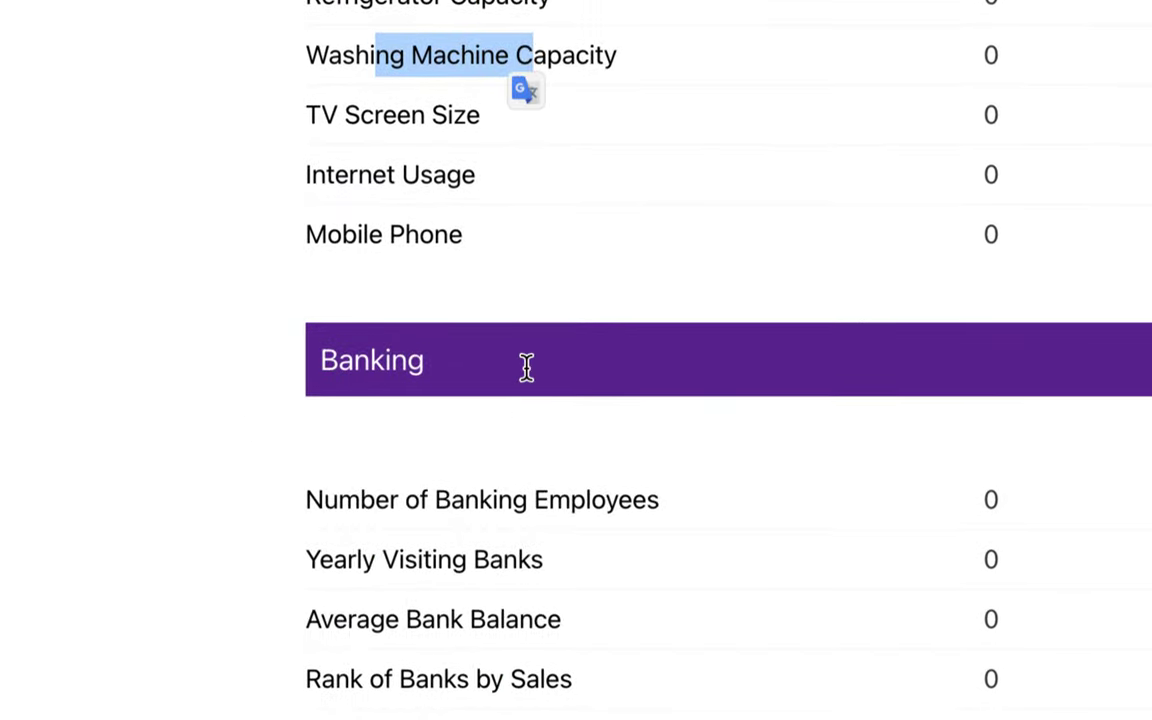
pyautogui.scroll(-3, 488, 345)
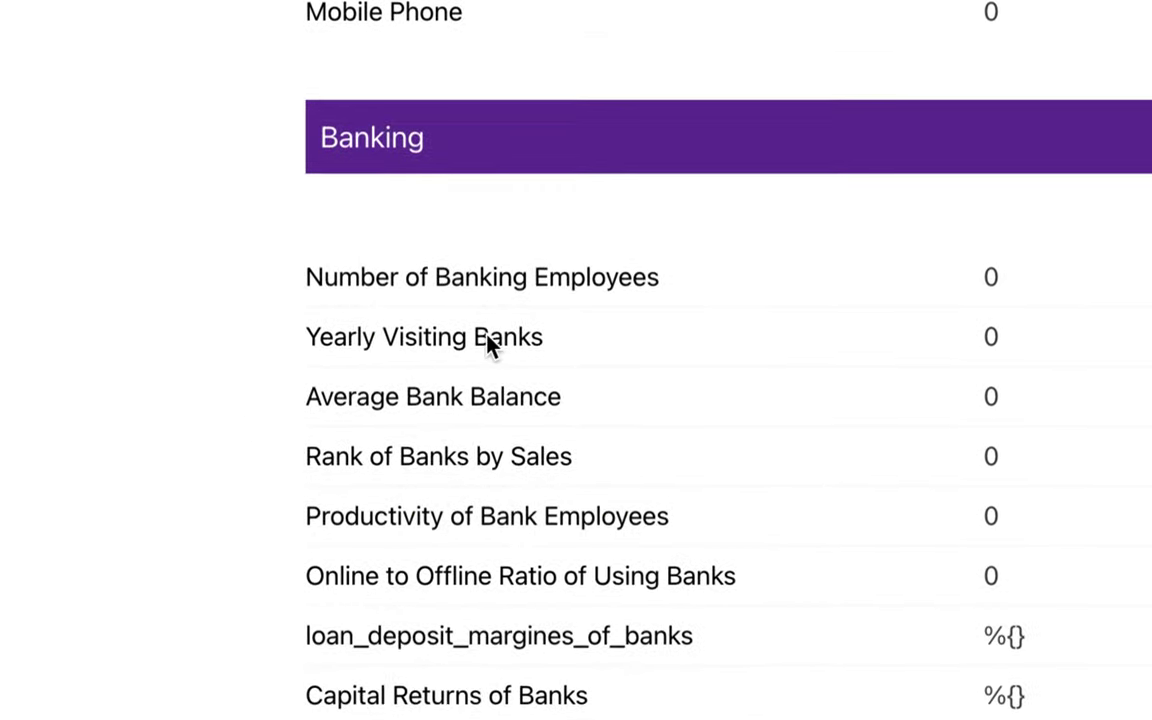
pyautogui.moveTo(435, 265); pyautogui.dragTo(592, 266)
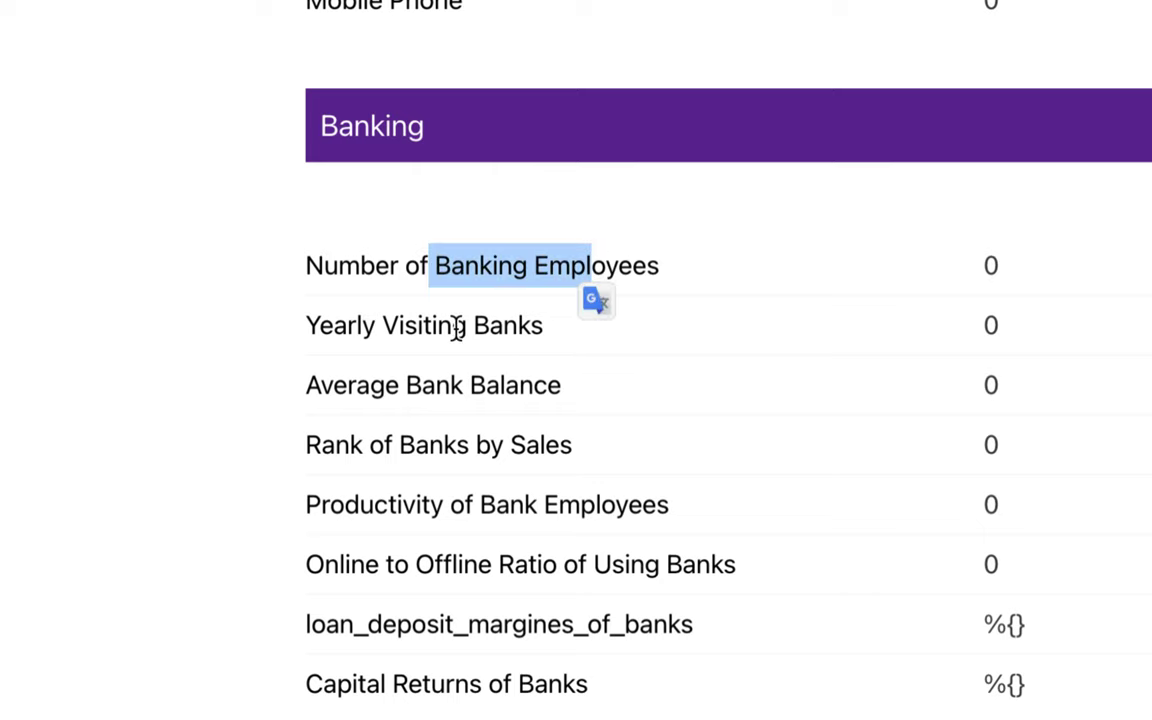
pyautogui.scroll(-3, 458, 327)
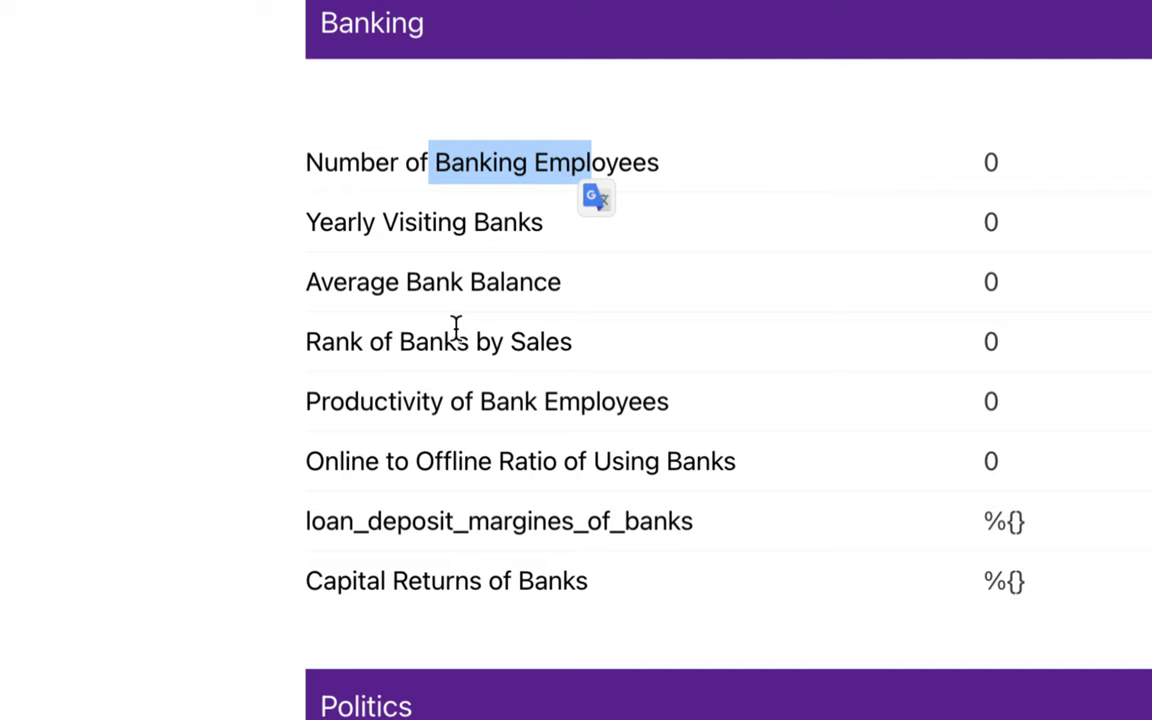
pyautogui.moveTo(423, 222); pyautogui.dragTo(505, 225)
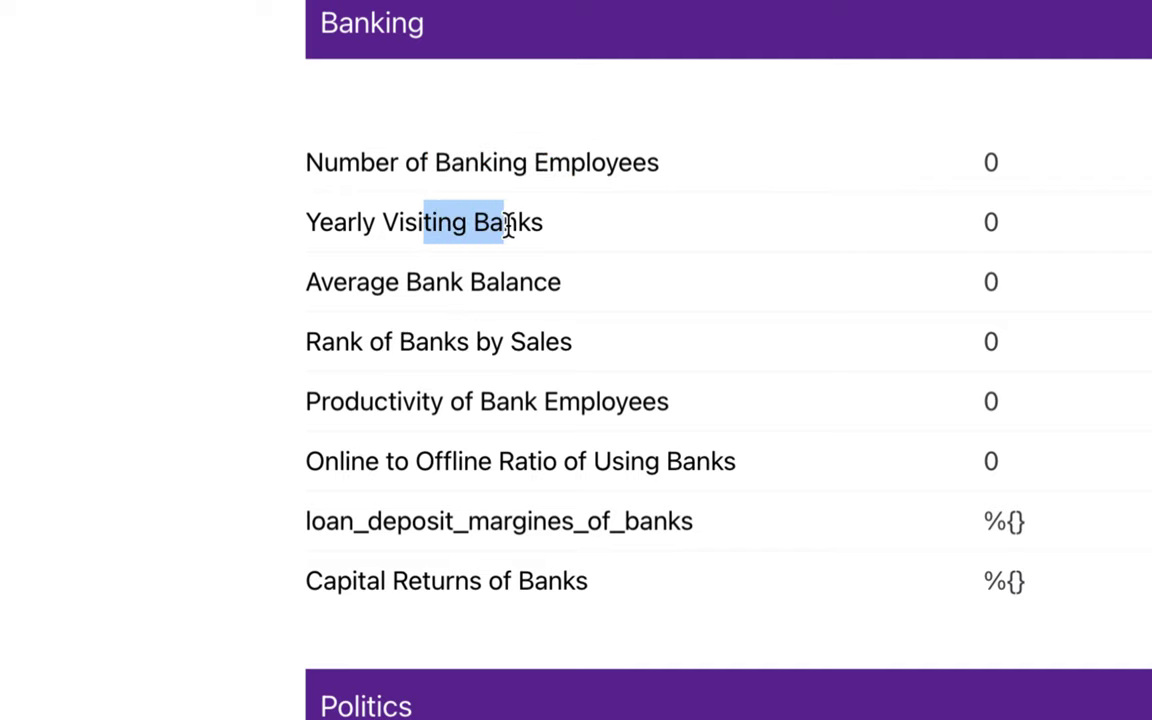
pyautogui.scroll(-3, 368, 465)
pyautogui.click(352, 343)
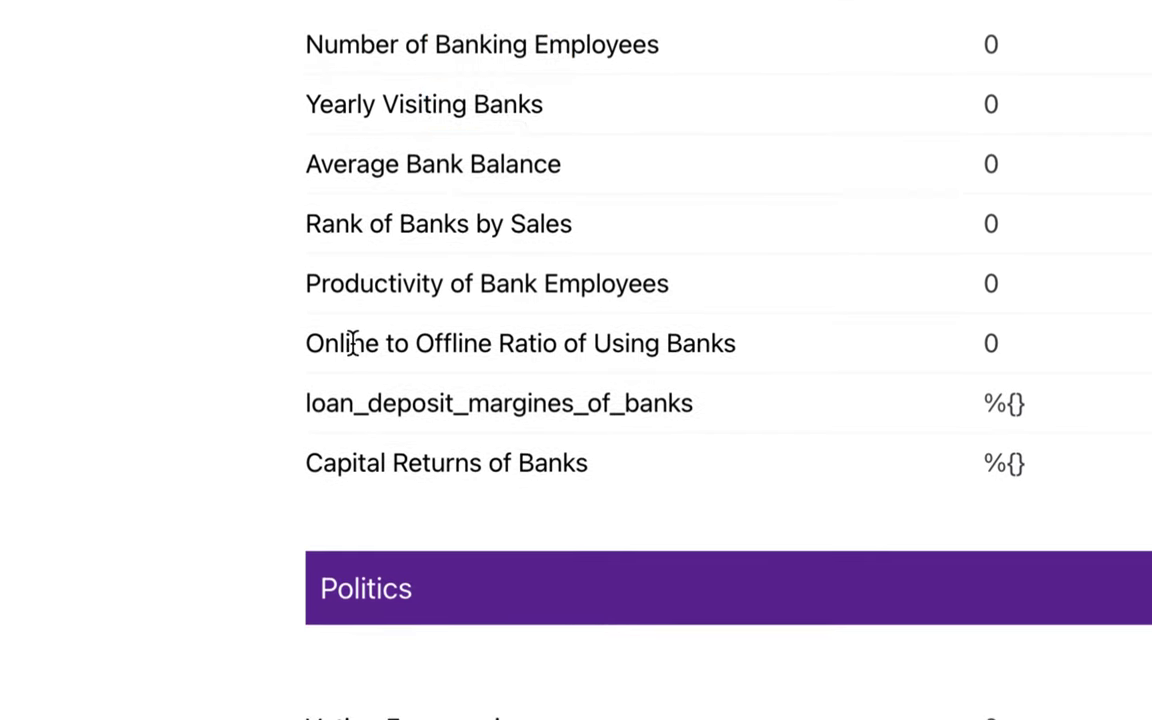
pyautogui.moveTo(352, 343); pyautogui.dragTo(553, 357)
pyautogui.moveTo(620, 370); pyautogui.dragTo(632, 368)
# Step: Examine the Politics section, highlighting the Voting Frequencies and Number of Congress Persons rows
pyautogui.scroll(-12, 638, 365)
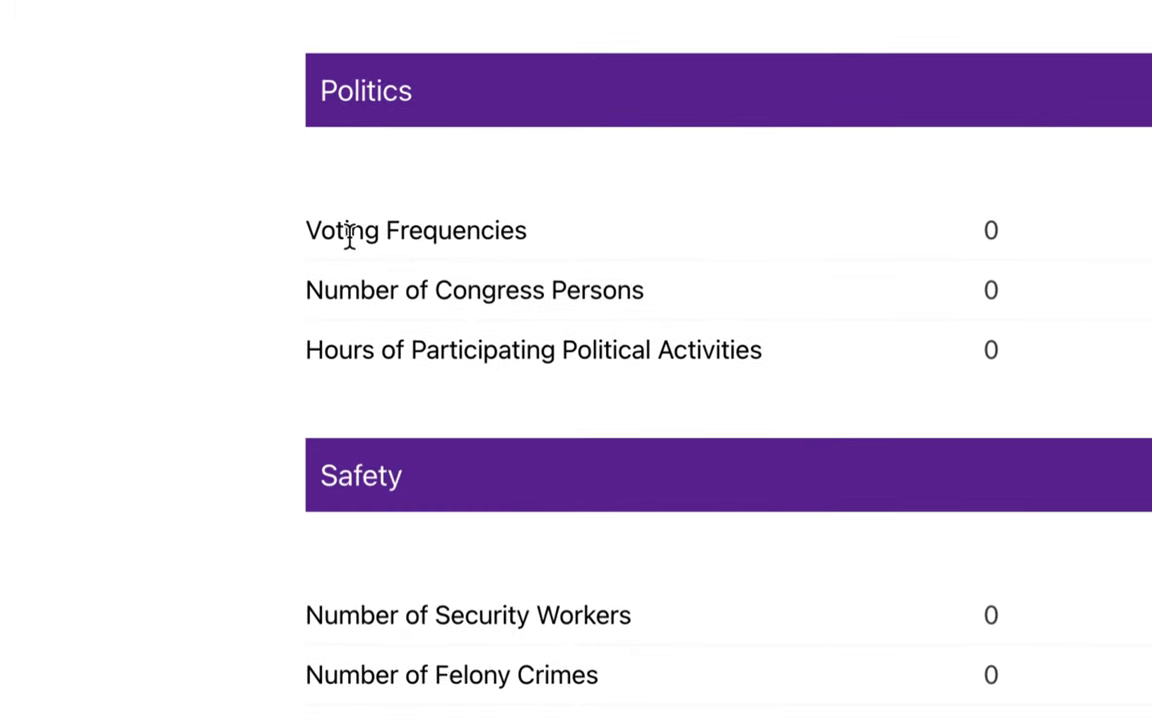
pyautogui.moveTo(348, 238); pyautogui.dragTo(511, 240)
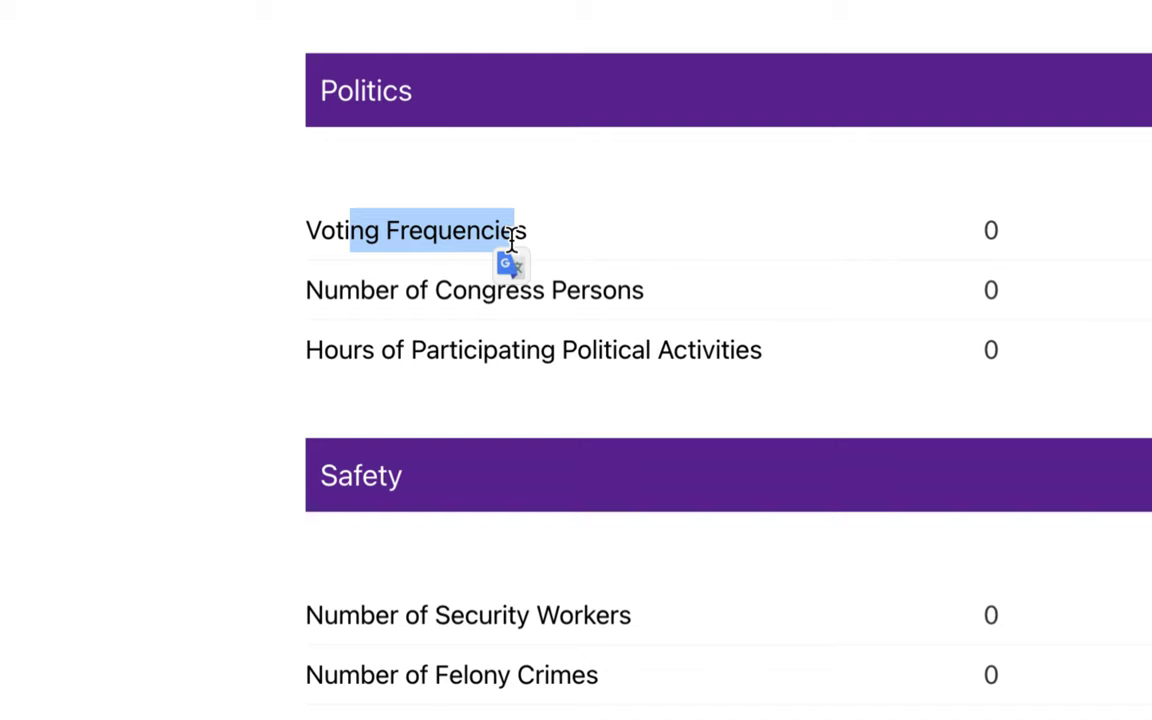
pyautogui.moveTo(389, 290); pyautogui.dragTo(600, 314)
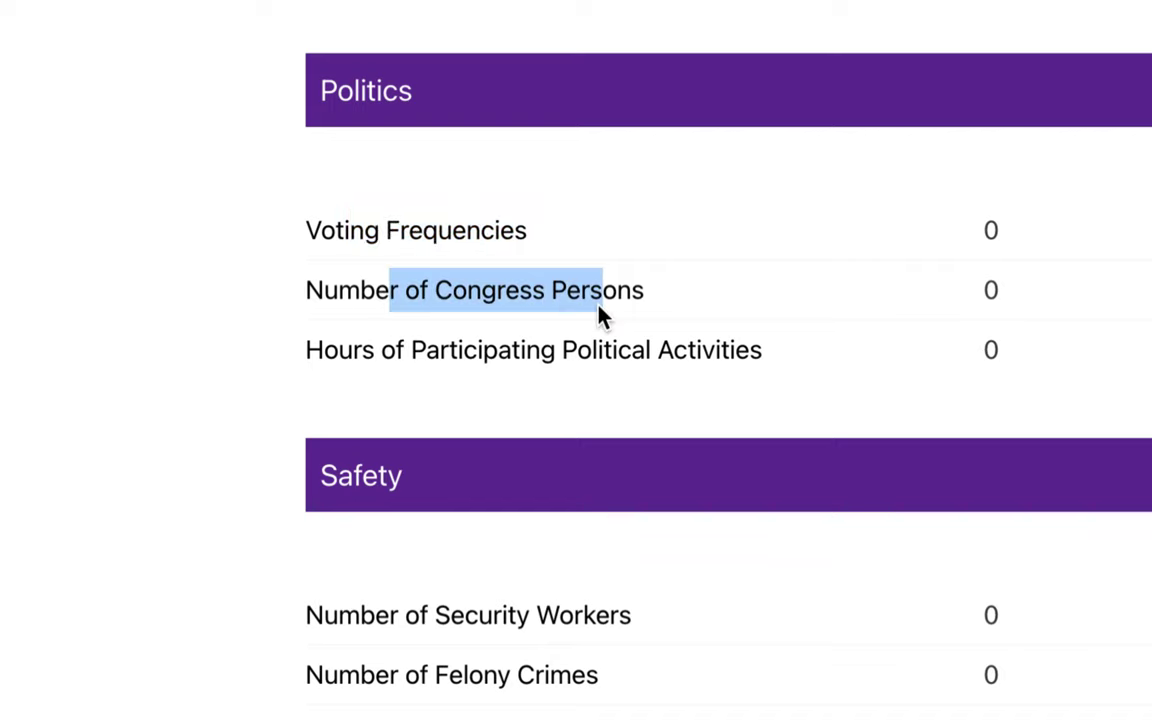